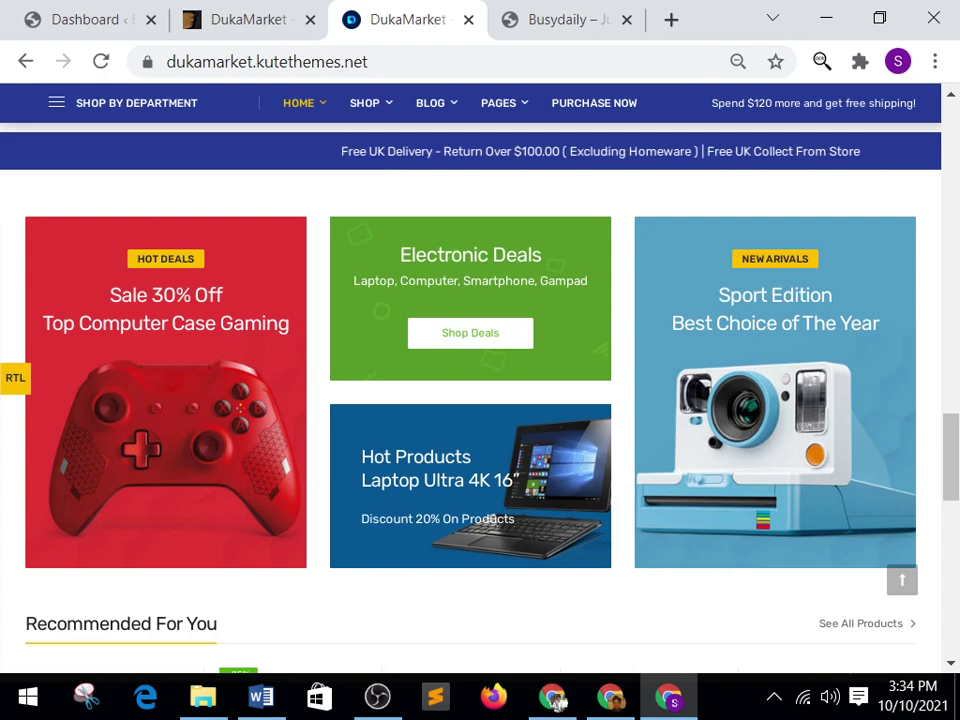
# Scroll the DukaMarket demo to its footer, browse the Shop by Department list, then switch to the ThemeForest page.
pyautogui.press('End')
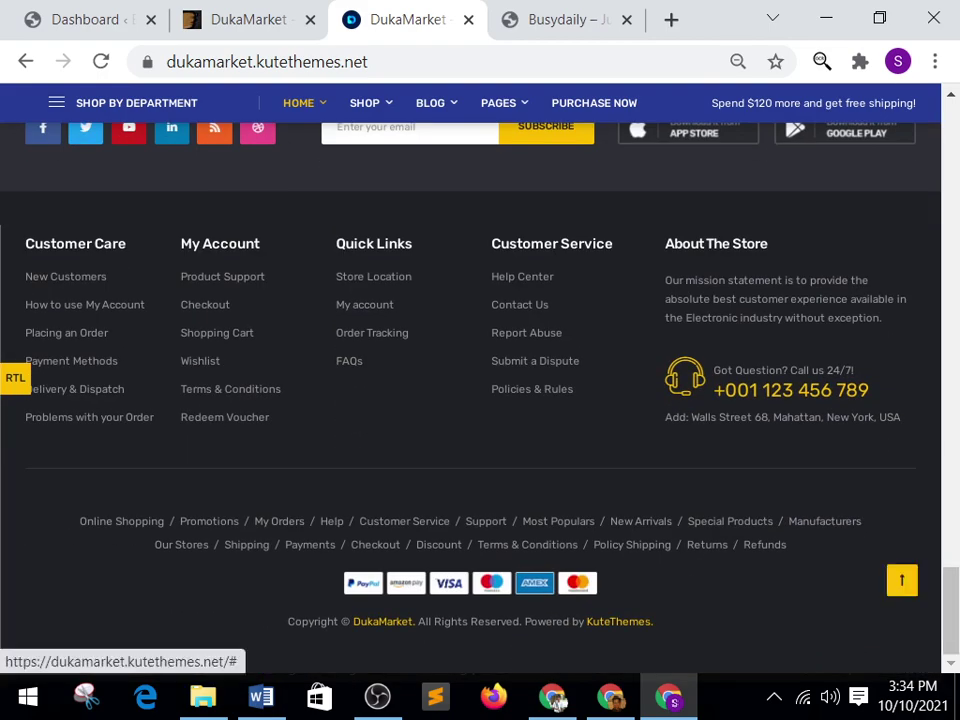
pyautogui.click(901, 580)
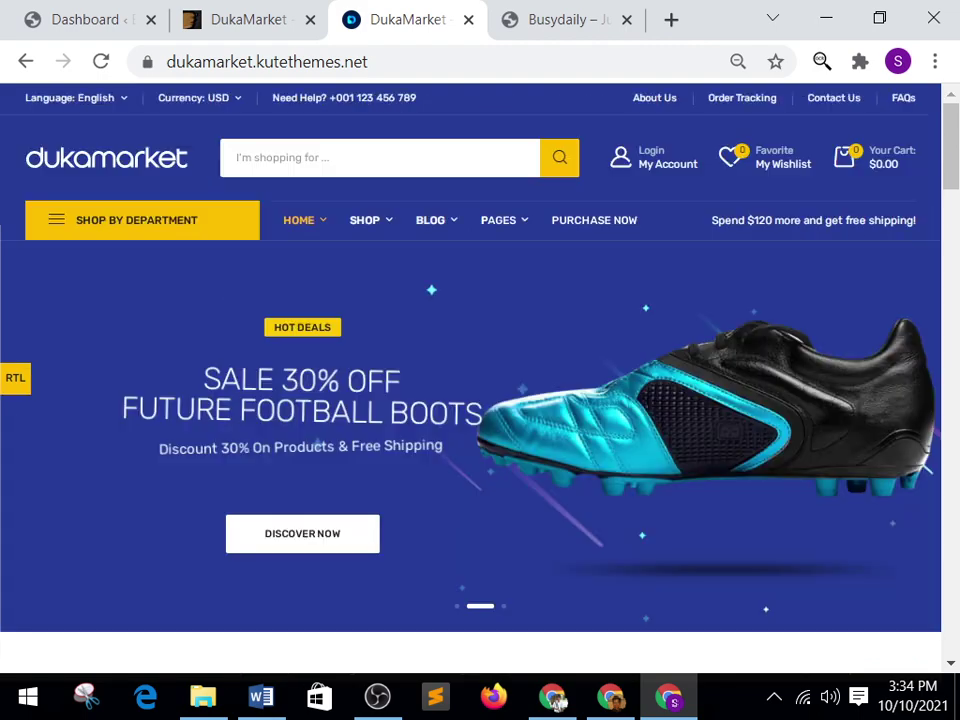
pyautogui.click(137, 220)
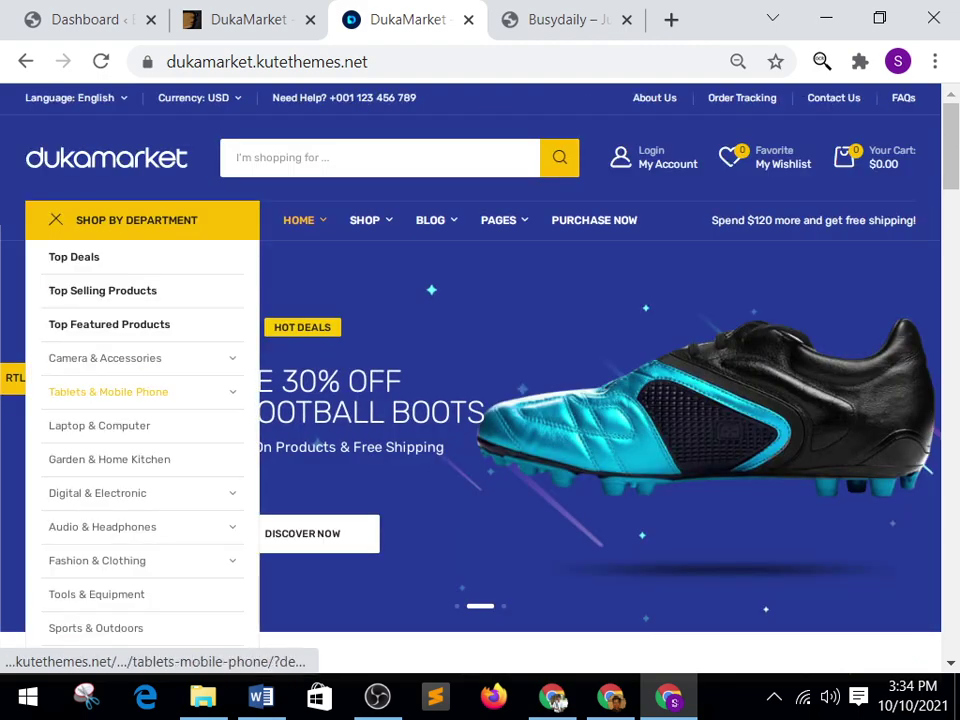
pyautogui.moveTo(105, 358)
pyautogui.moveTo(97, 493)
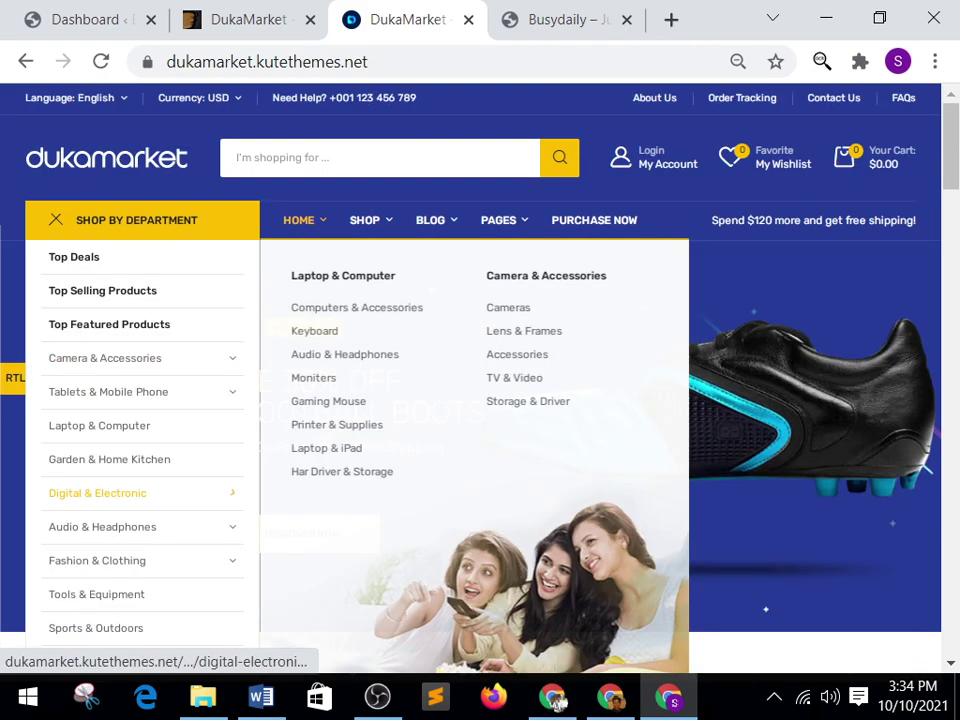
pyautogui.moveTo(97, 560)
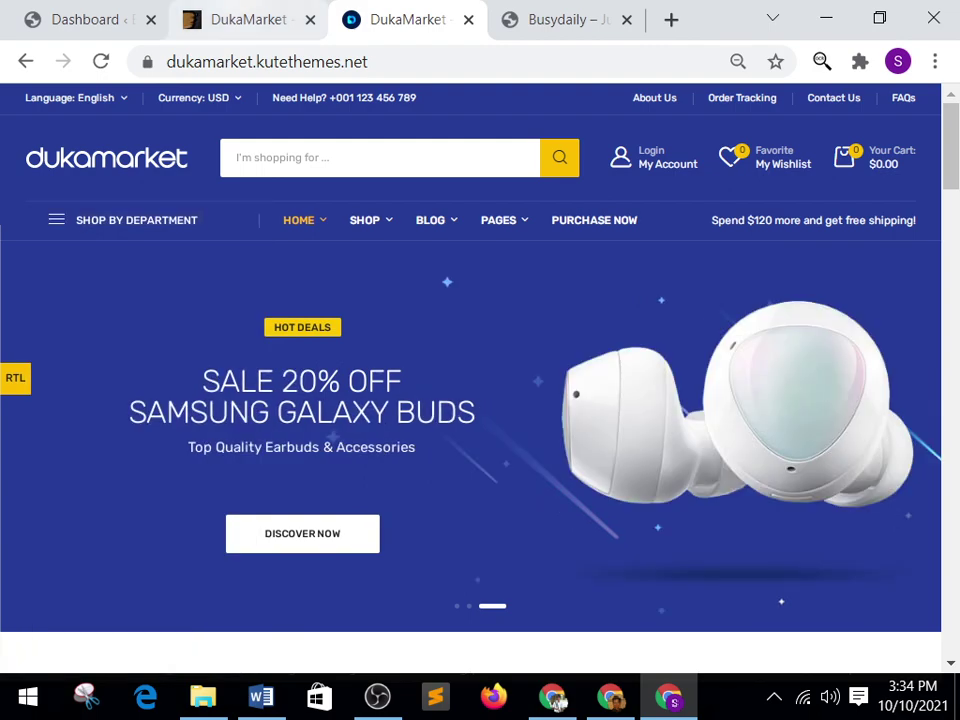
pyautogui.click(248, 19)
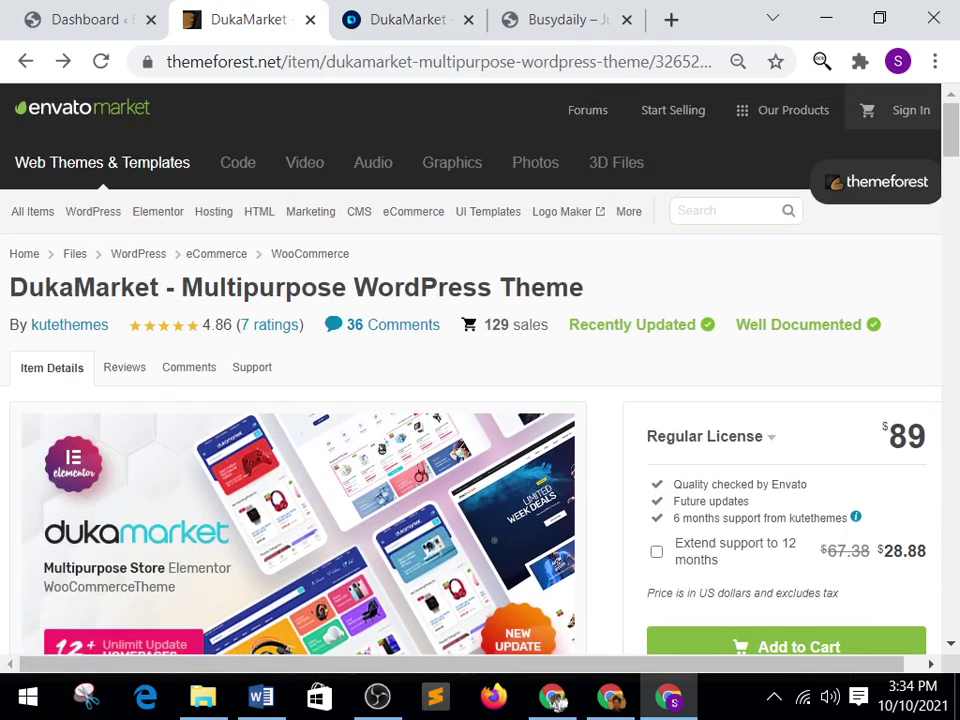
pyautogui.moveTo(10, 287); pyautogui.dragTo(583, 287)
pyautogui.click(583, 287)
pyautogui.click(261, 697)
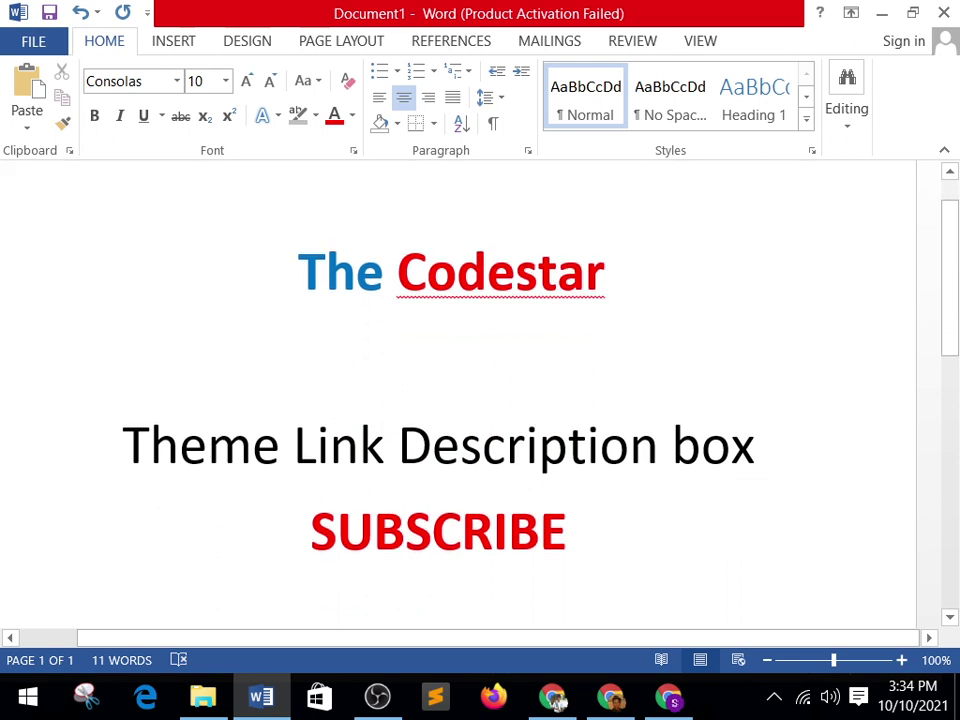
pyautogui.hotkey('shift', 'End')
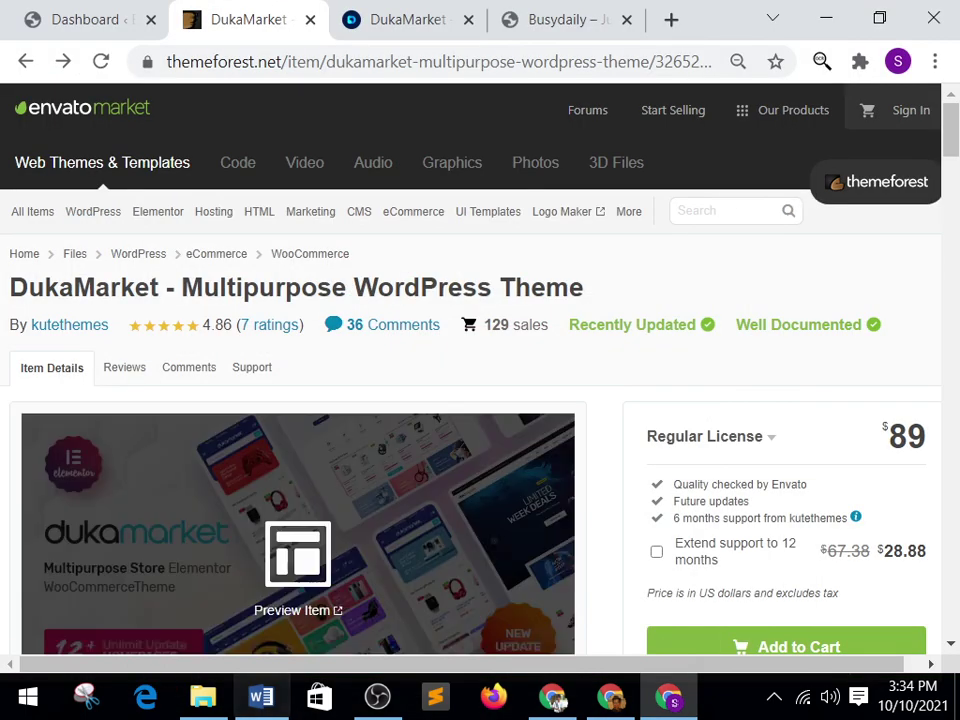
# Upload dukamarket.zip under Appearance > Themes > Add New, install it, and activate DukaMarket.
pyautogui.hotkey('ctrl', '1')
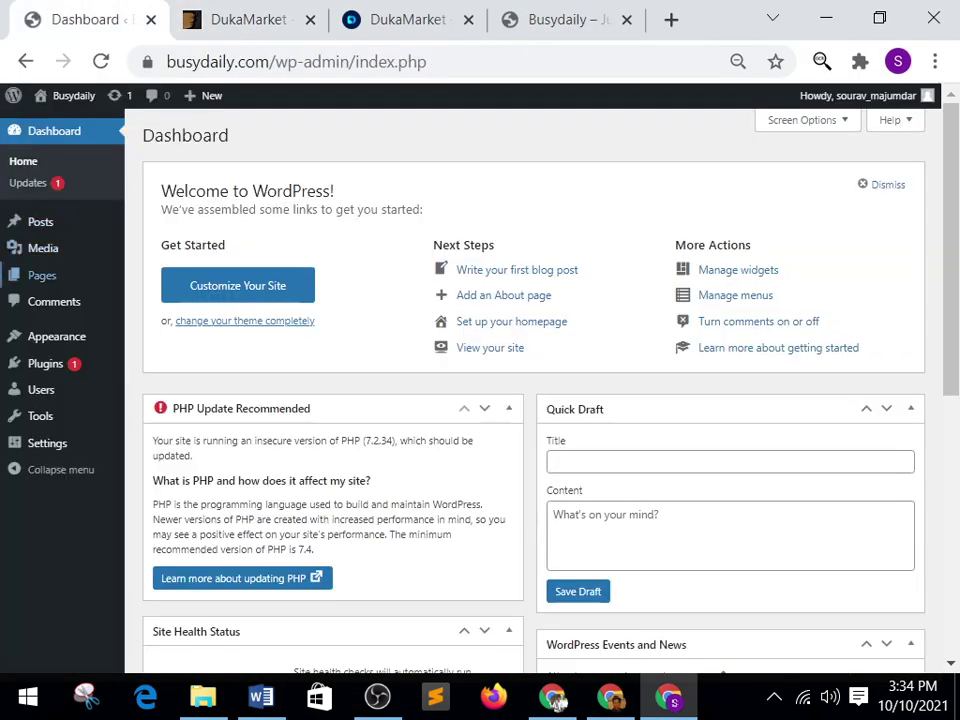
pyautogui.moveTo(56, 336)
pyautogui.click(157, 339)
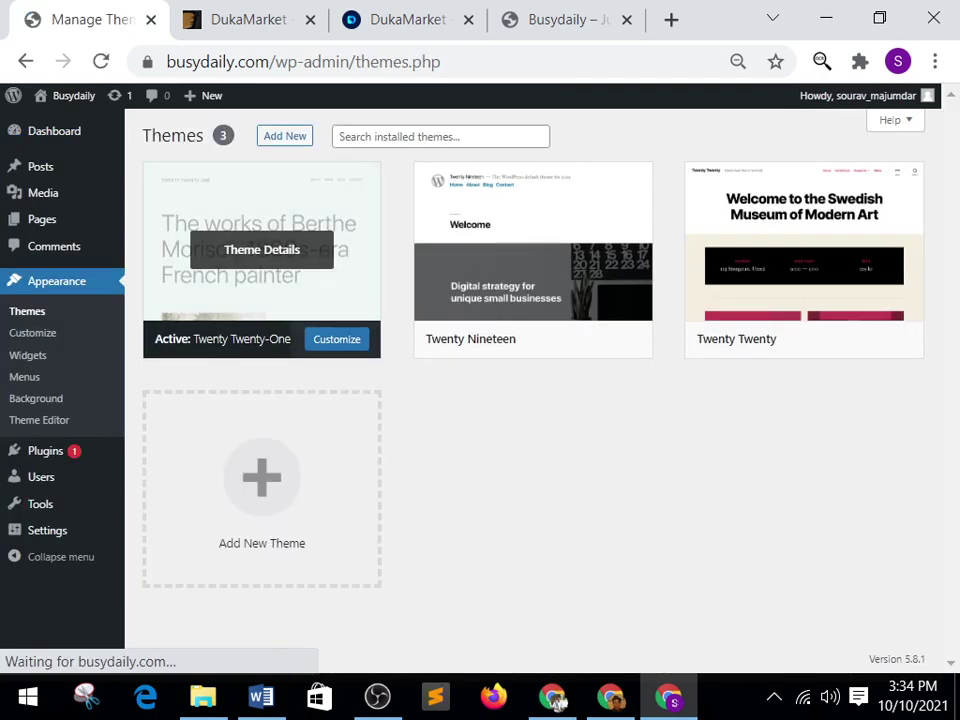
pyautogui.click(285, 135)
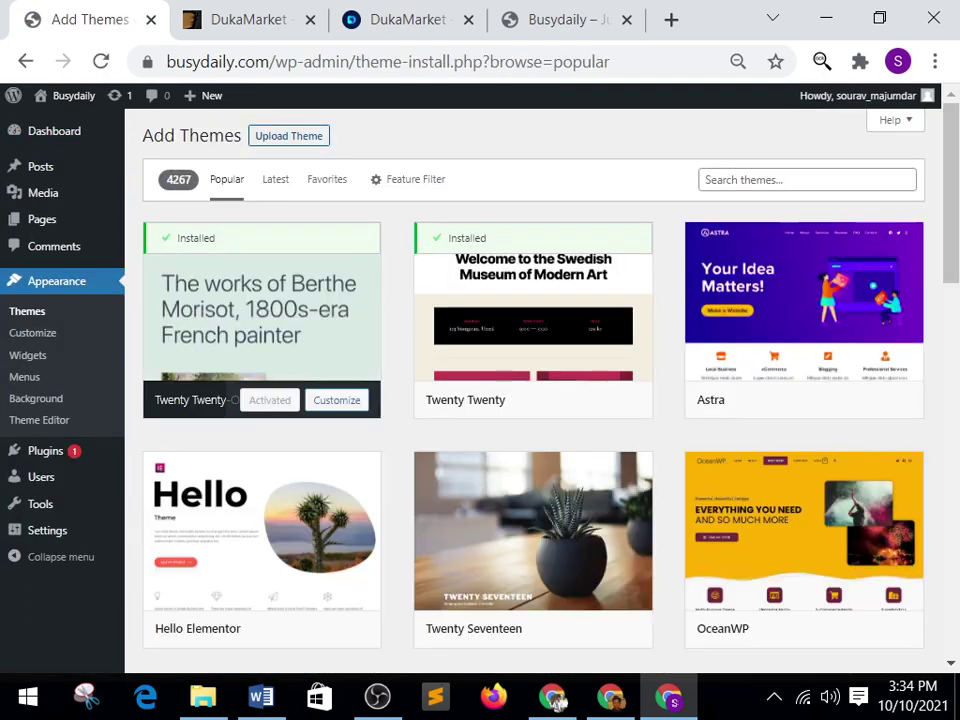
pyautogui.click(288, 135)
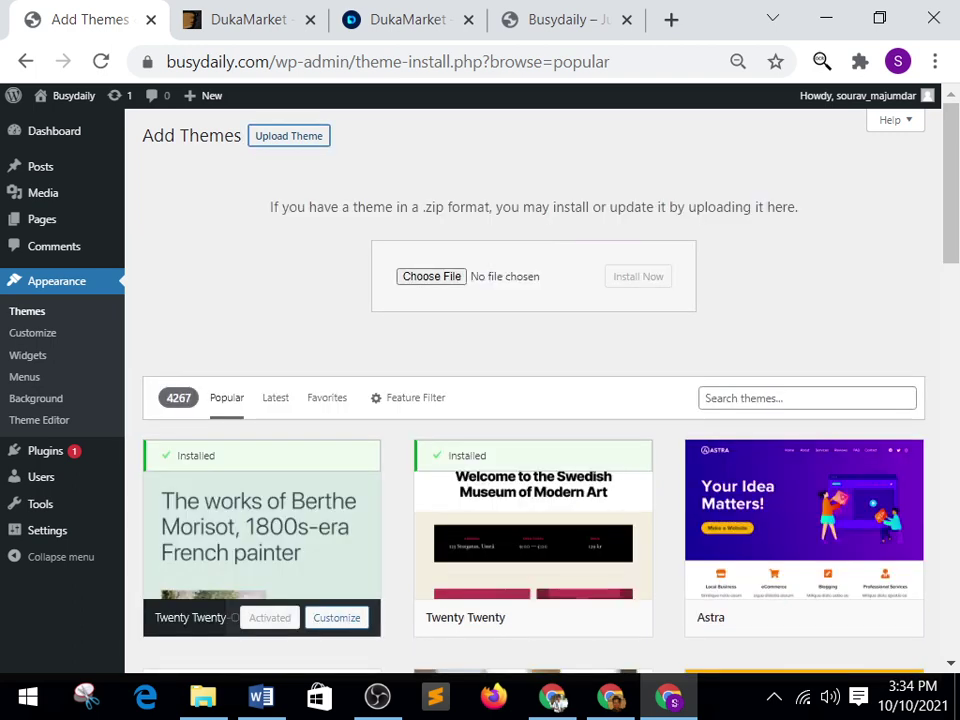
pyautogui.click(431, 276)
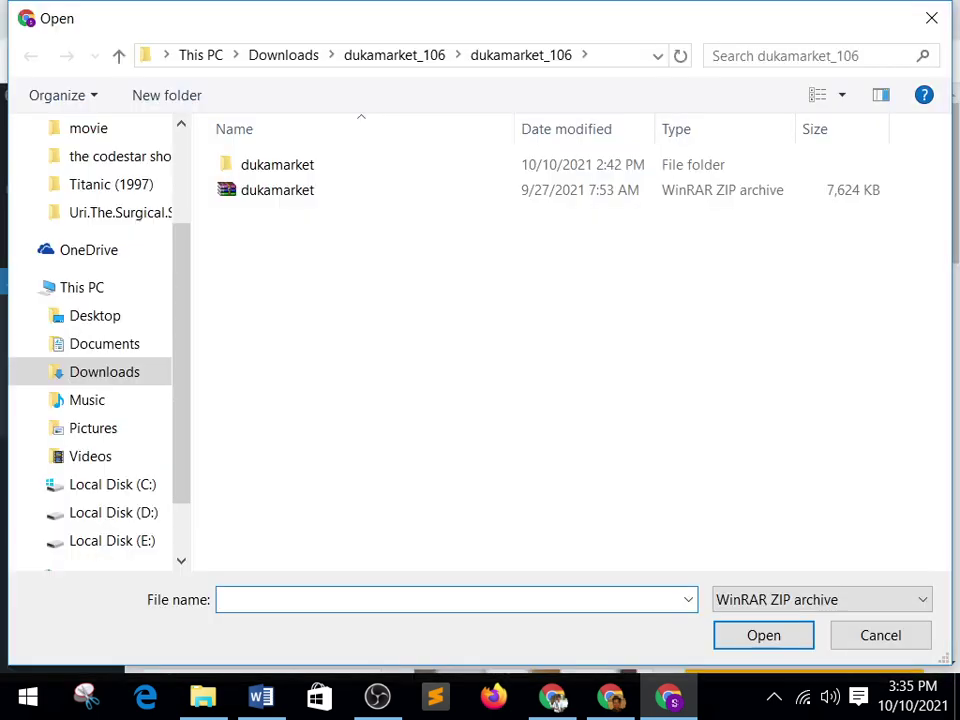
pyautogui.press('Down')
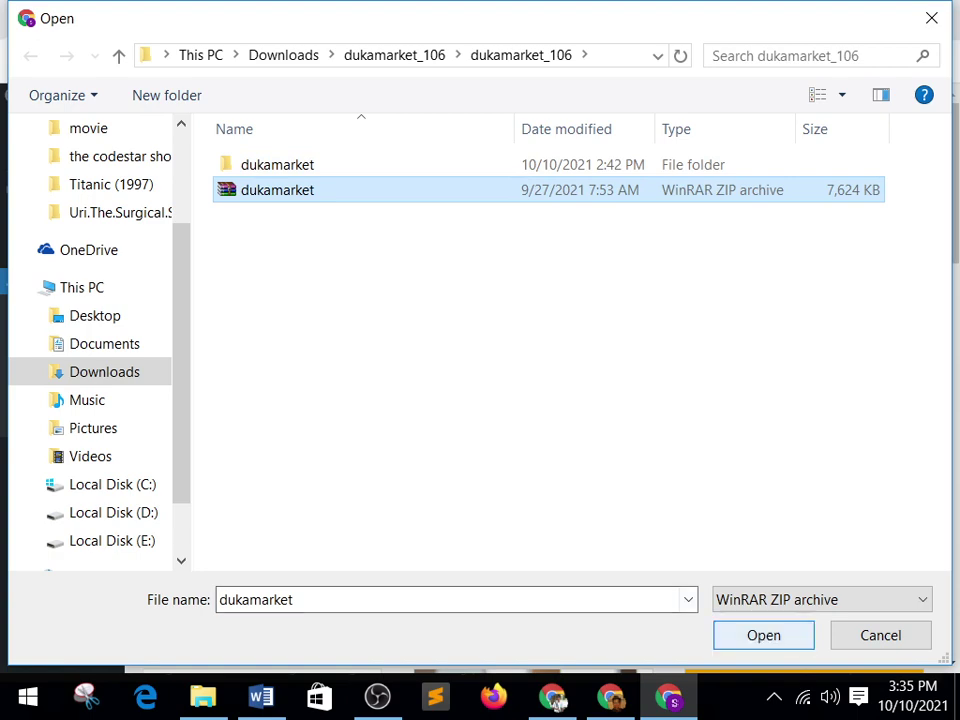
pyautogui.press('Return')
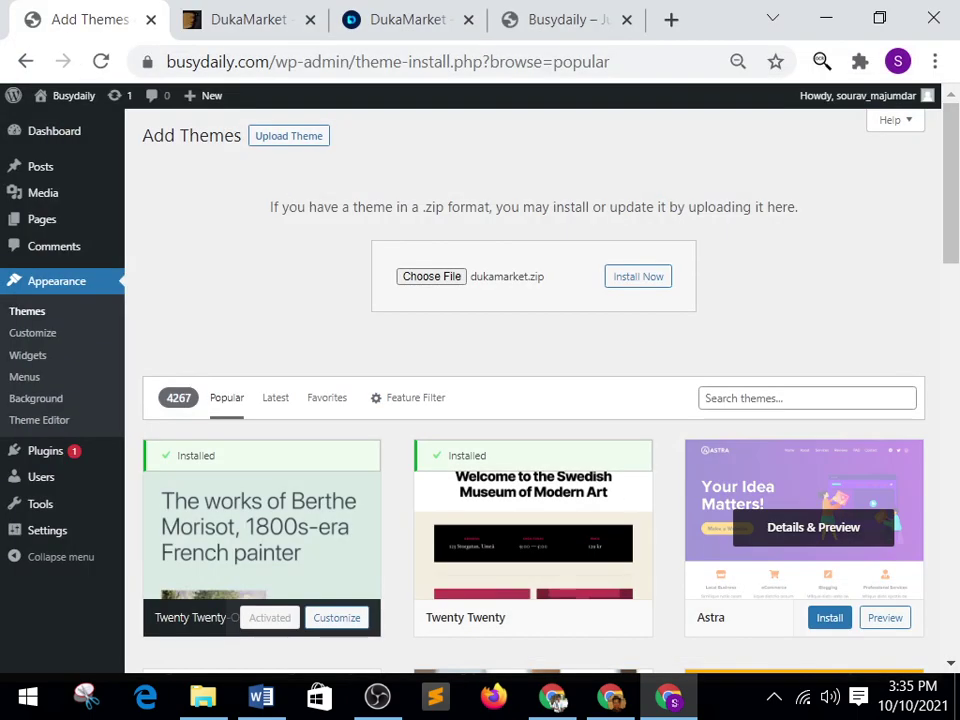
pyautogui.press('Tab')
pyautogui.press('Return')
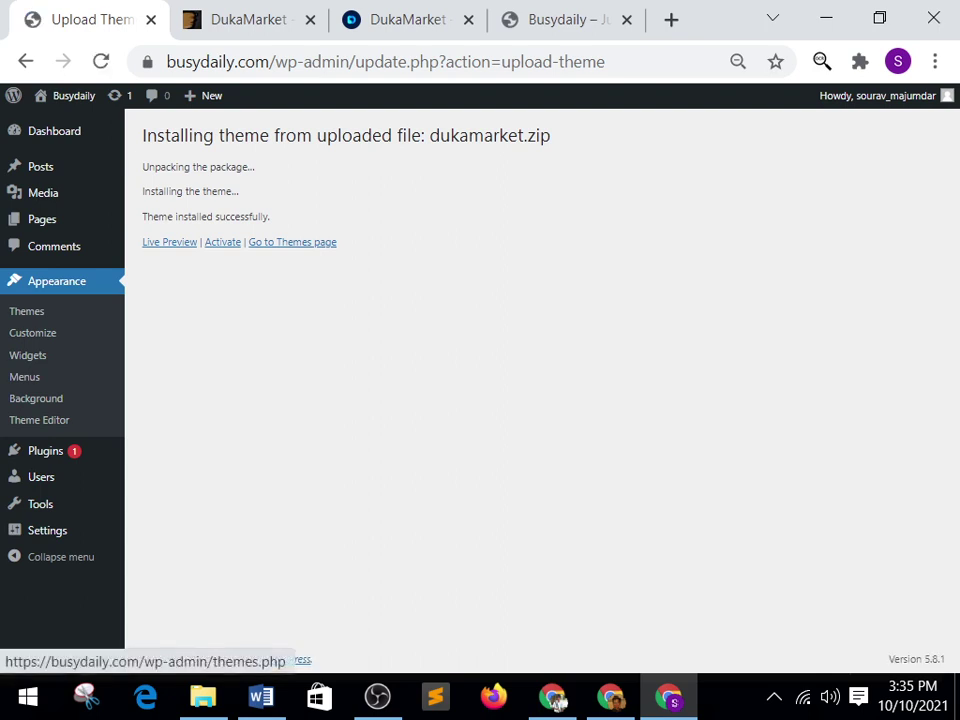
pyautogui.click(222, 242)
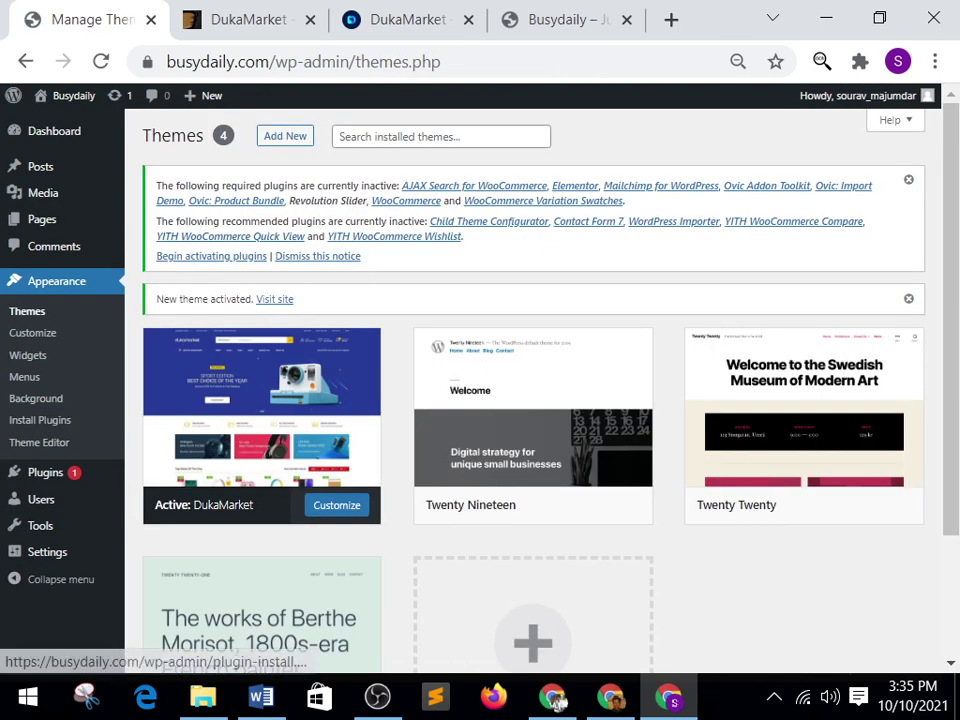
# Bulk-activate all 15 required DukaMarket plugins, including Elementor and WooCommerce.
pyautogui.click(211, 256)
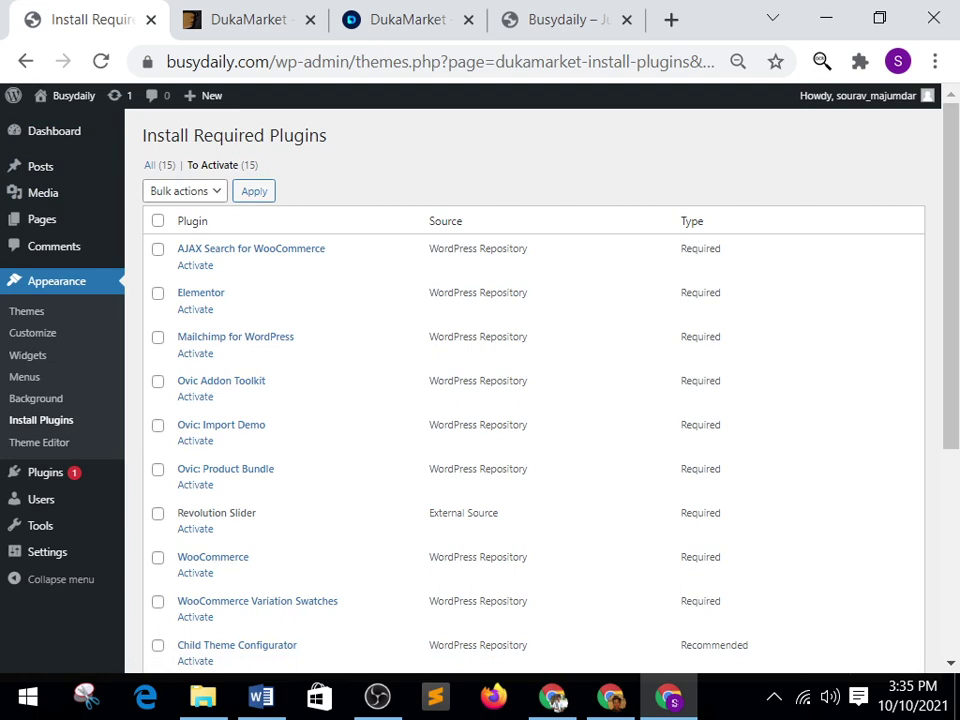
pyautogui.click(157, 220)
pyautogui.click(185, 190)
pyautogui.click(167, 242)
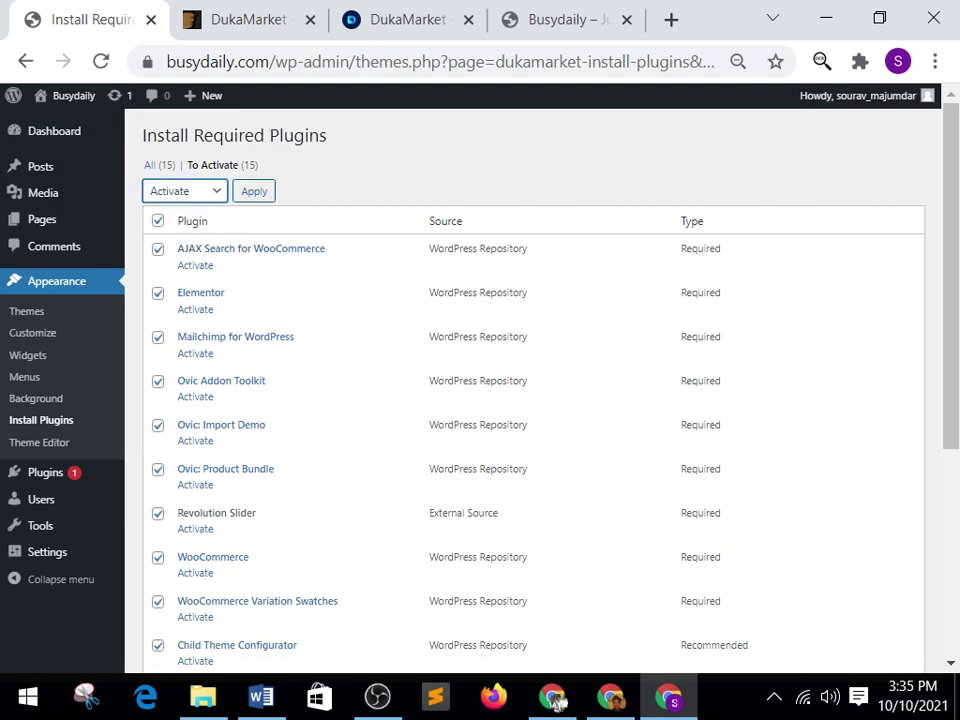
pyautogui.click(254, 190)
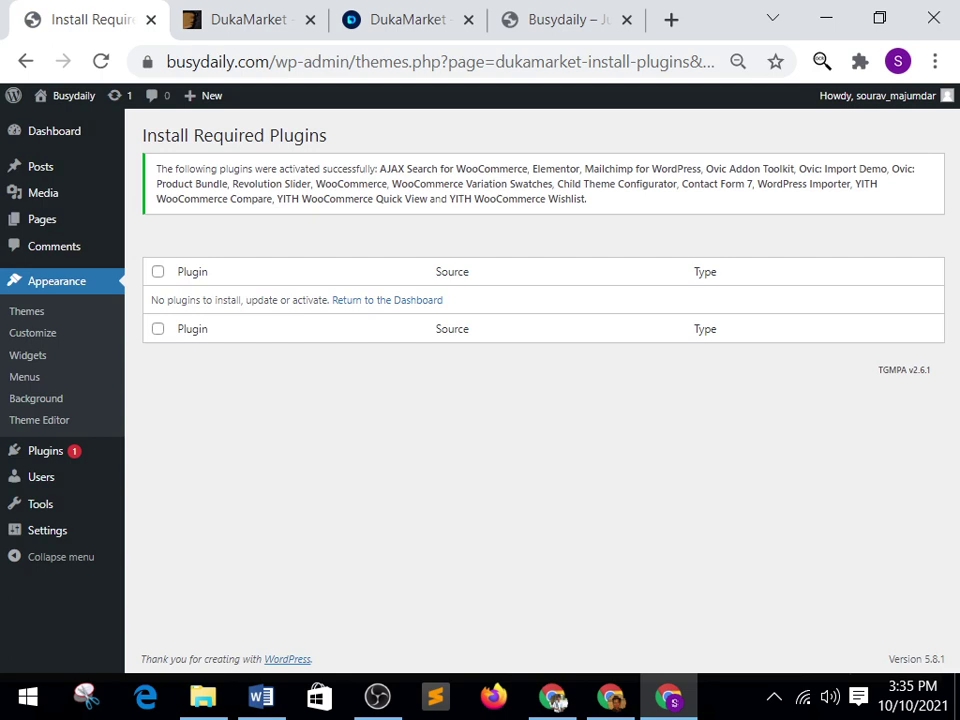
# Return to the admin dashboard and switch to the site's front-page tab.
pyautogui.click(387, 300)
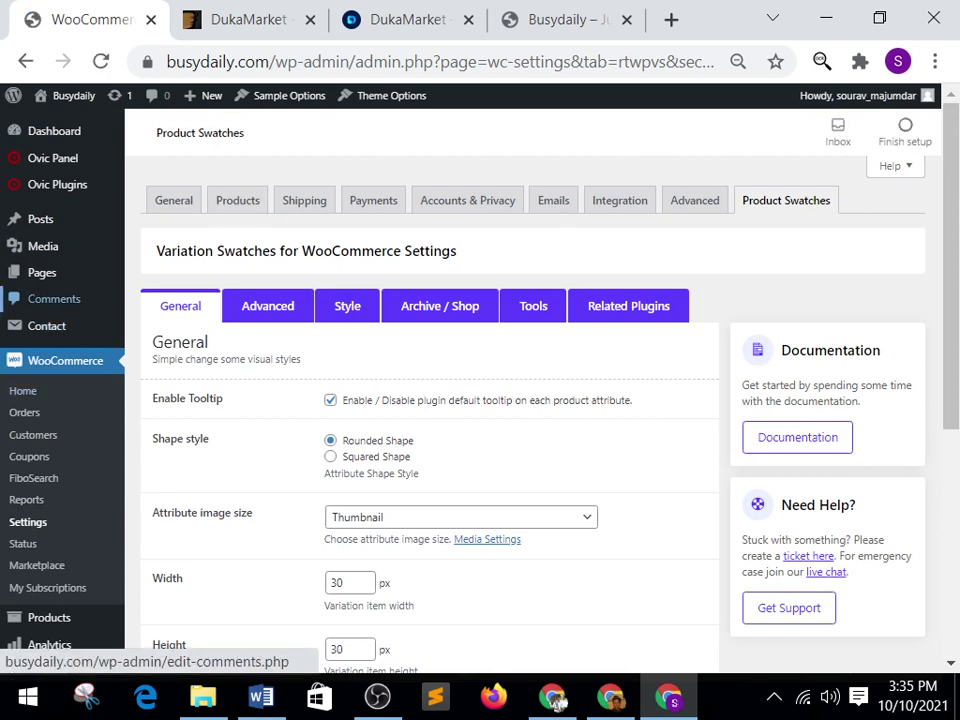
pyautogui.click(54, 131)
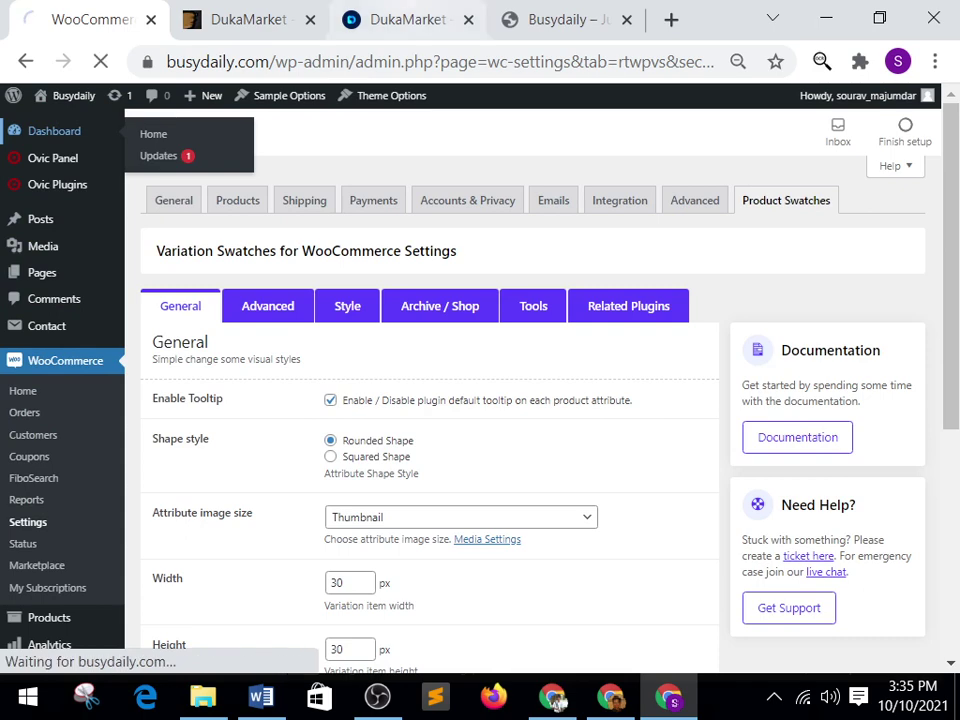
pyautogui.hotkey('ctrl', '4')
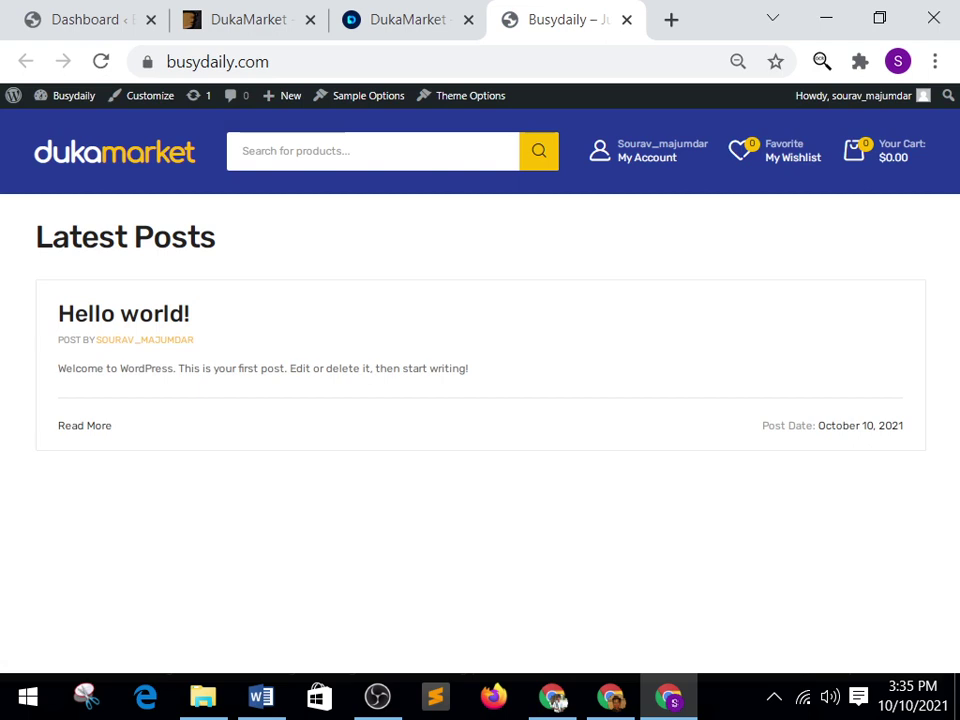
# Go back to the dashboard and open Ovic Plugins > Ovic Import Demo.
pyautogui.hotkey('ctrl', '1')
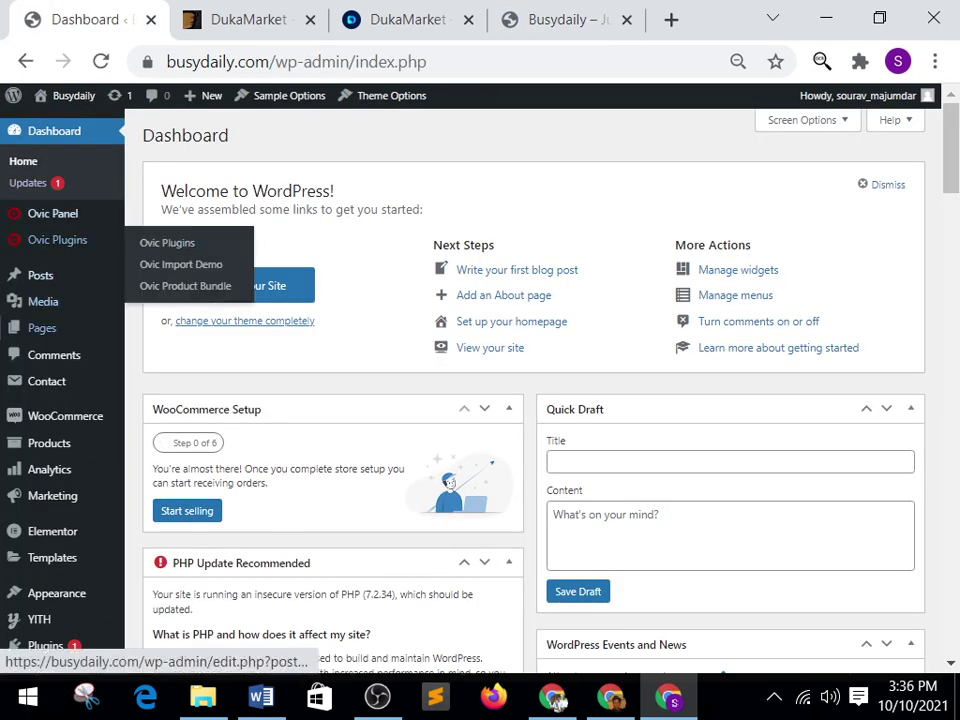
pyautogui.scroll(-2, 60, 299)
pyautogui.scroll(2, 60, 400)
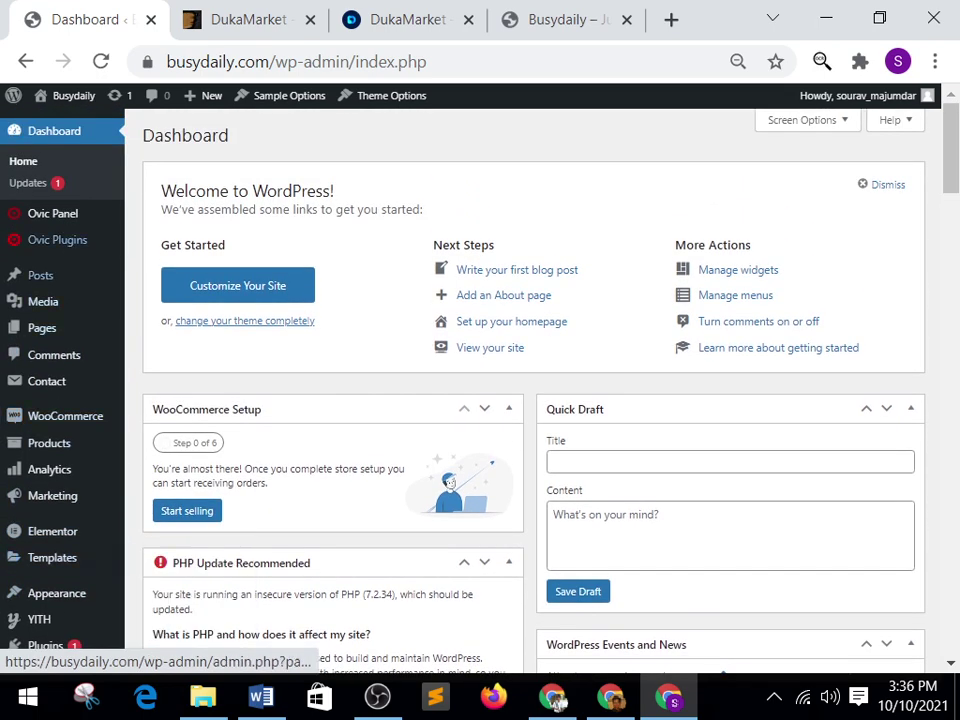
pyautogui.moveTo(52, 213)
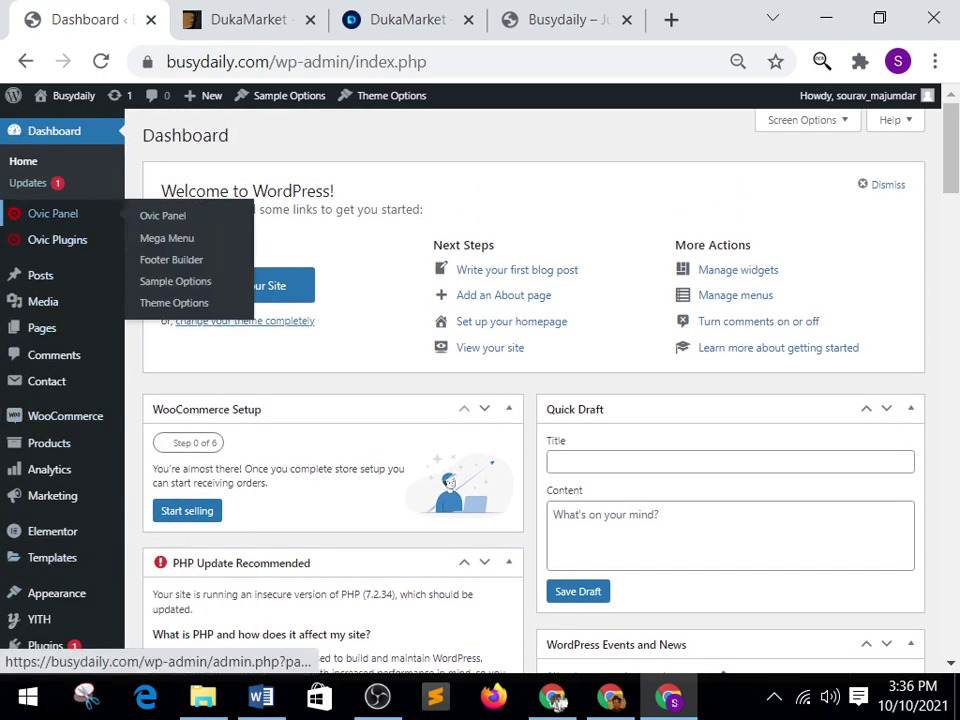
pyautogui.moveTo(57, 240)
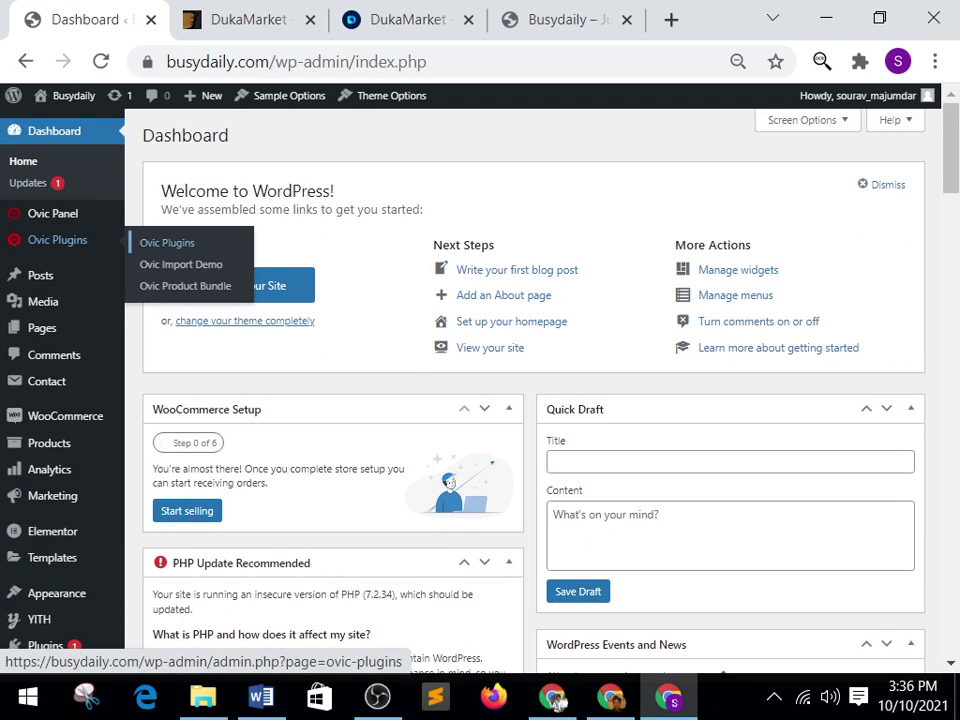
pyautogui.click(181, 264)
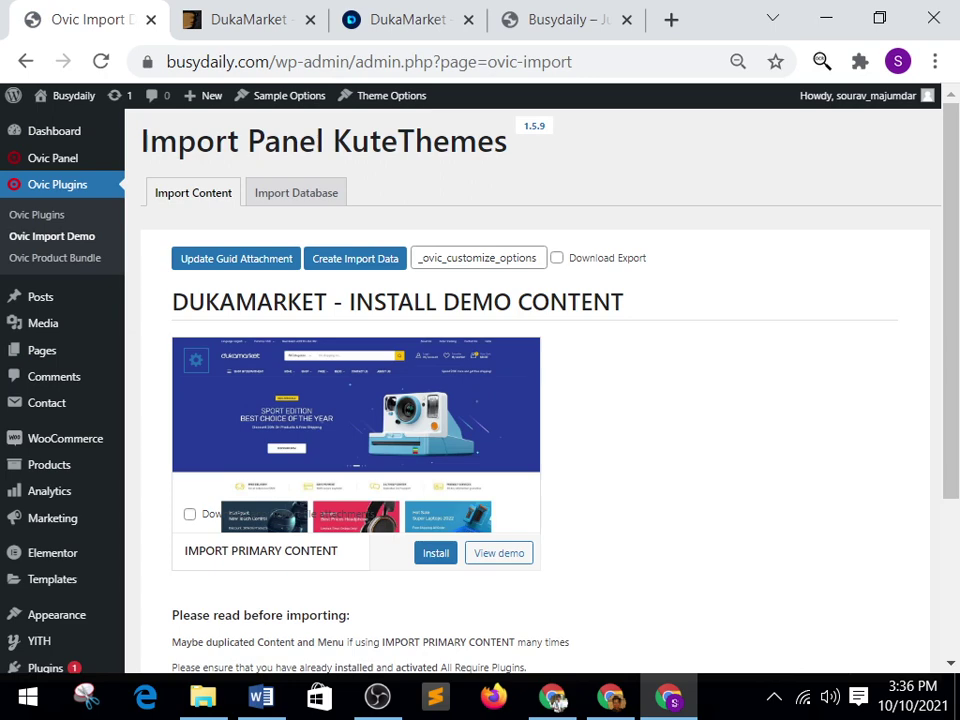
# Start installing Import Primary Content for the DukaMarket demo on the Ovic Import Demo page.
pyautogui.scroll(-3, 540, 390)
pyautogui.scroll(2, 540, 390)
pyautogui.scroll(-1, 540, 390)
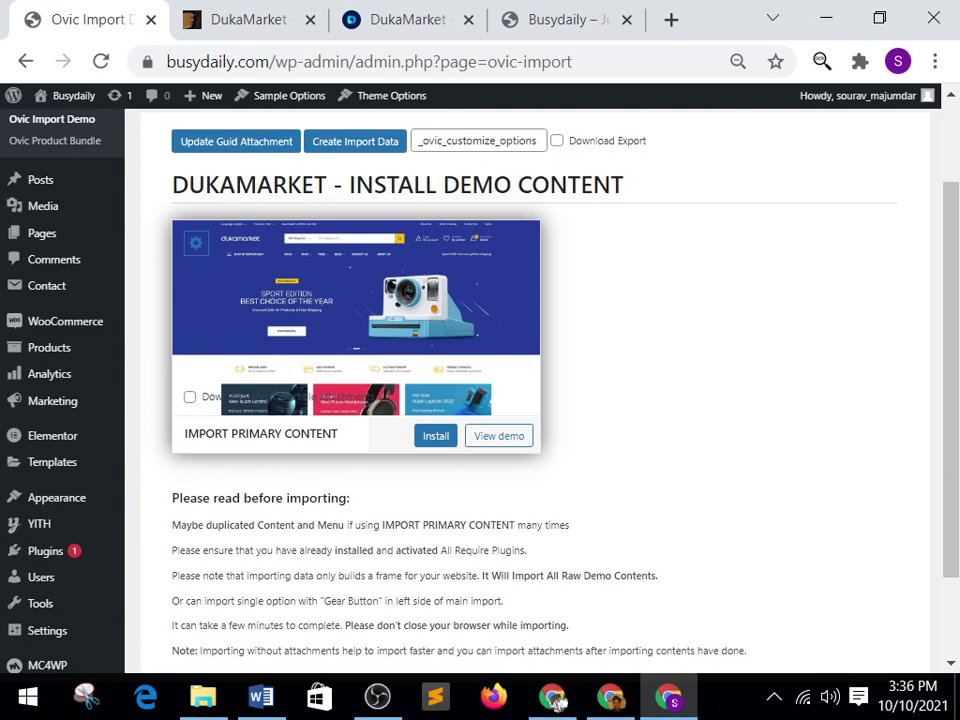
pyautogui.click(435, 435)
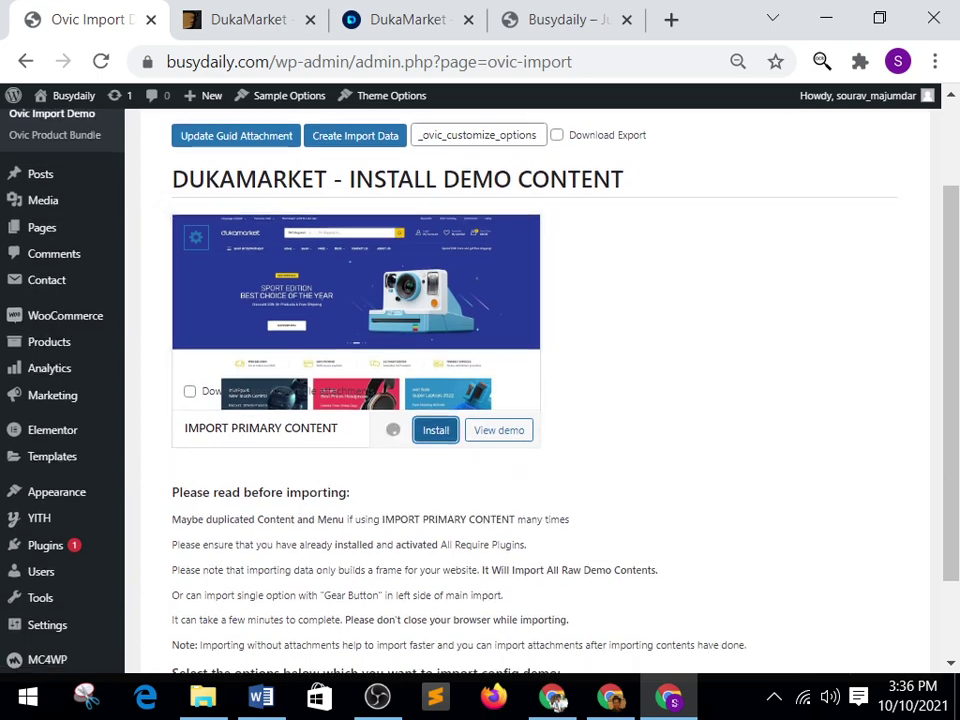
pyautogui.scroll(-1, 435, 435)
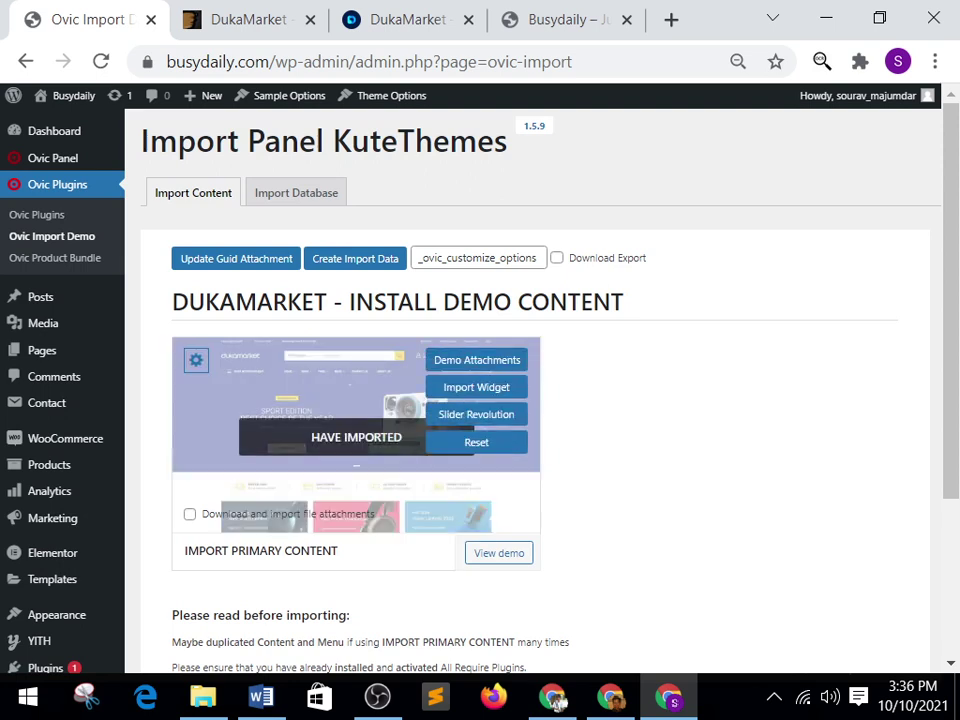
# Switch to the busydaily.com tab and reload it to display the imported DukaMarket homepage.
pyautogui.hotkey('ctrl', 'Tab')
pyautogui.hotkey('ctrl', 'Tab')
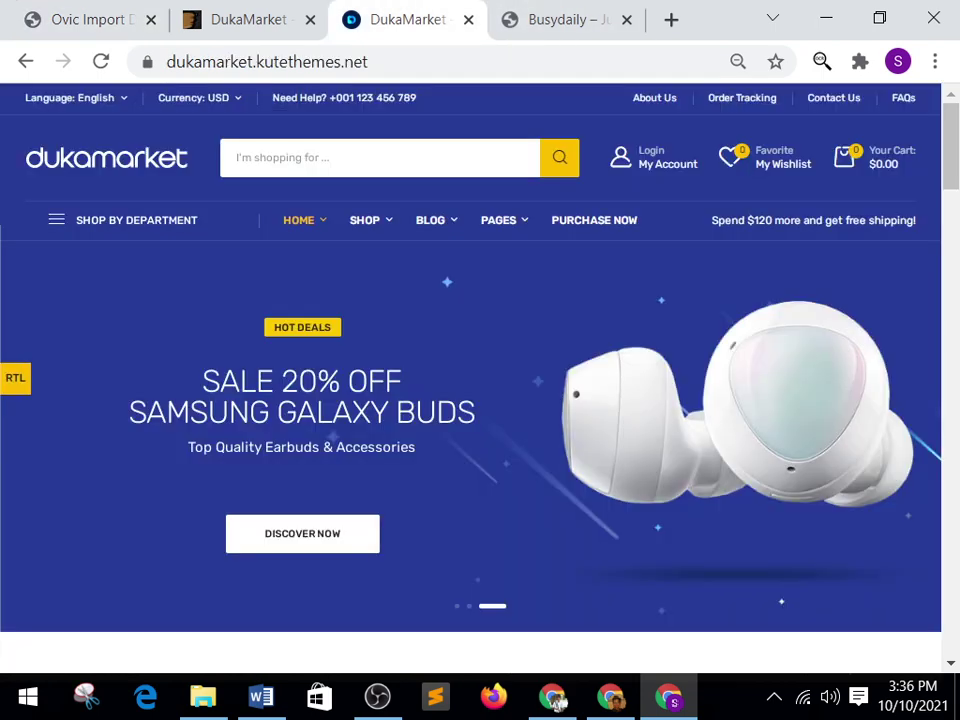
pyautogui.hotkey('ctrl', 'Tab')
pyautogui.press('F5')
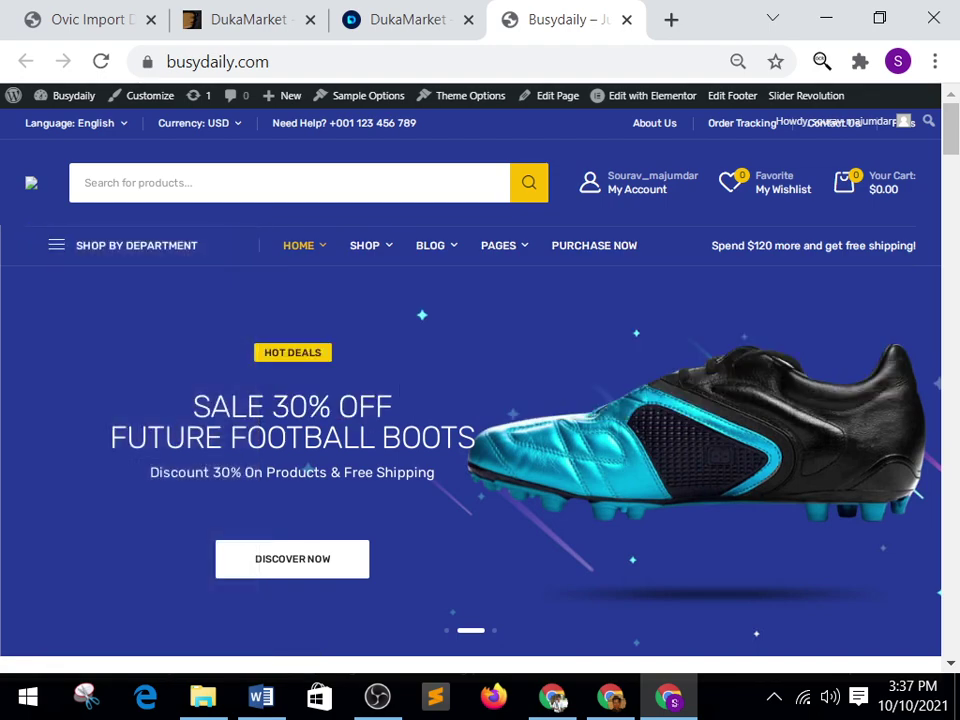
# Open the Wireless Bluetooth Over-Ear Headphones product page on busydaily.com and scroll through it.
pyautogui.scroll(-5, 480, 400)
pyautogui.scroll(-4, 480, 400)
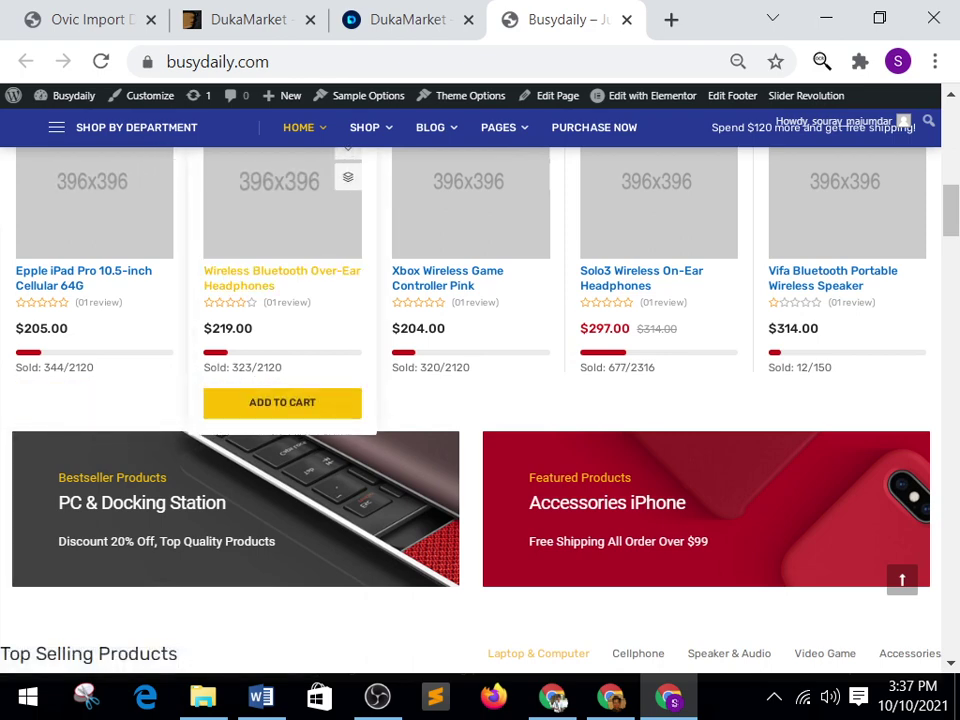
pyautogui.click(282, 278)
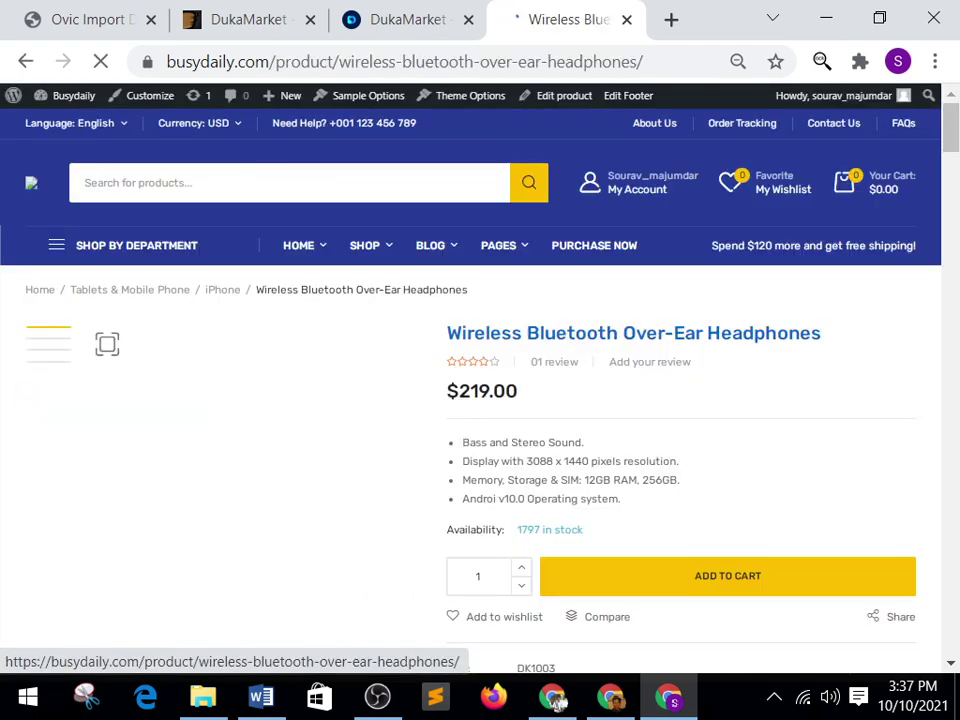
pyautogui.scroll(-15, 480, 400)
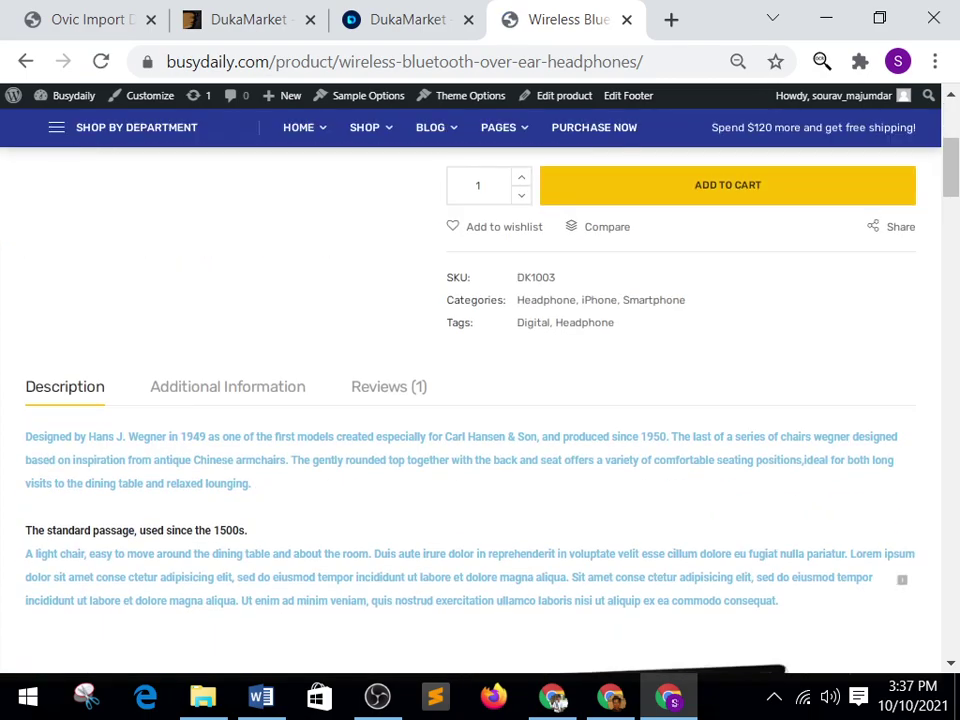
pyautogui.scroll(-20, 480, 400)
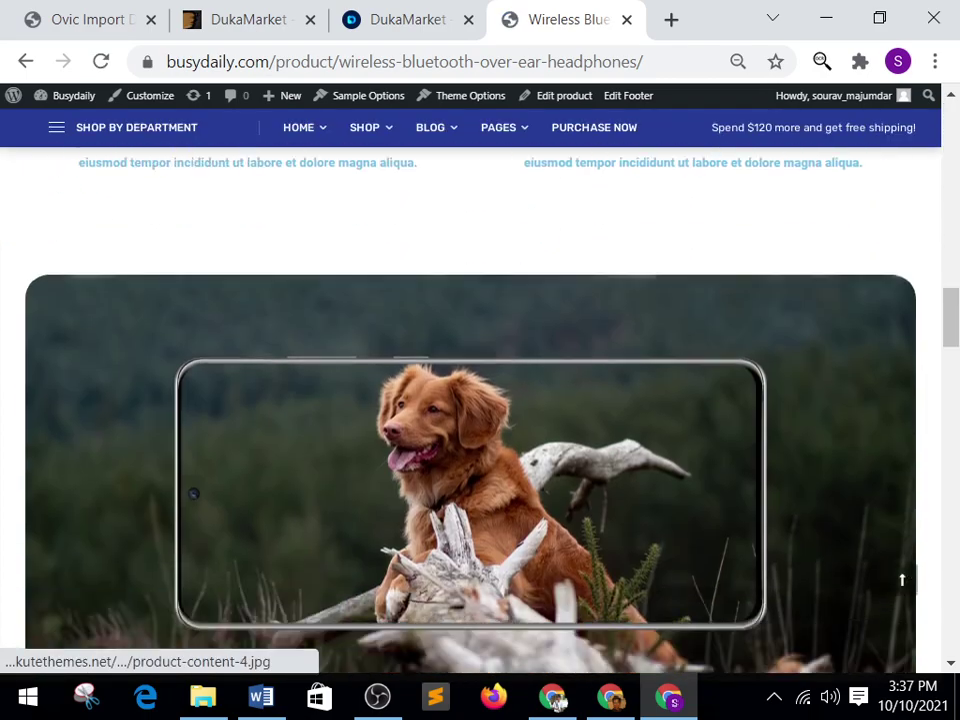
pyautogui.scroll(15, 480, 400)
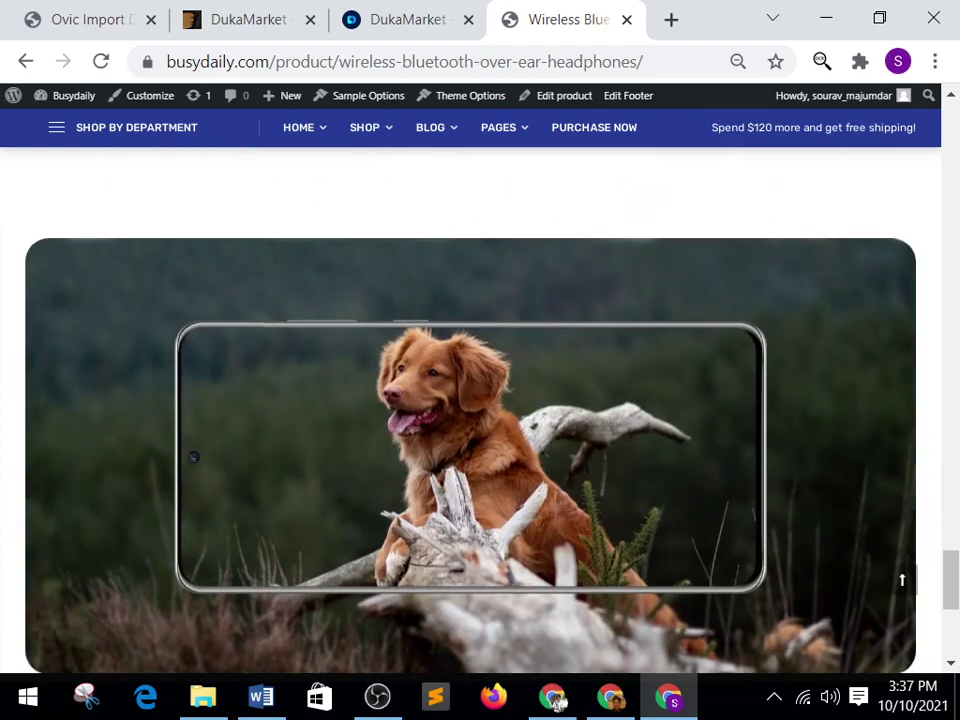
pyautogui.scroll(10, 480, 400)
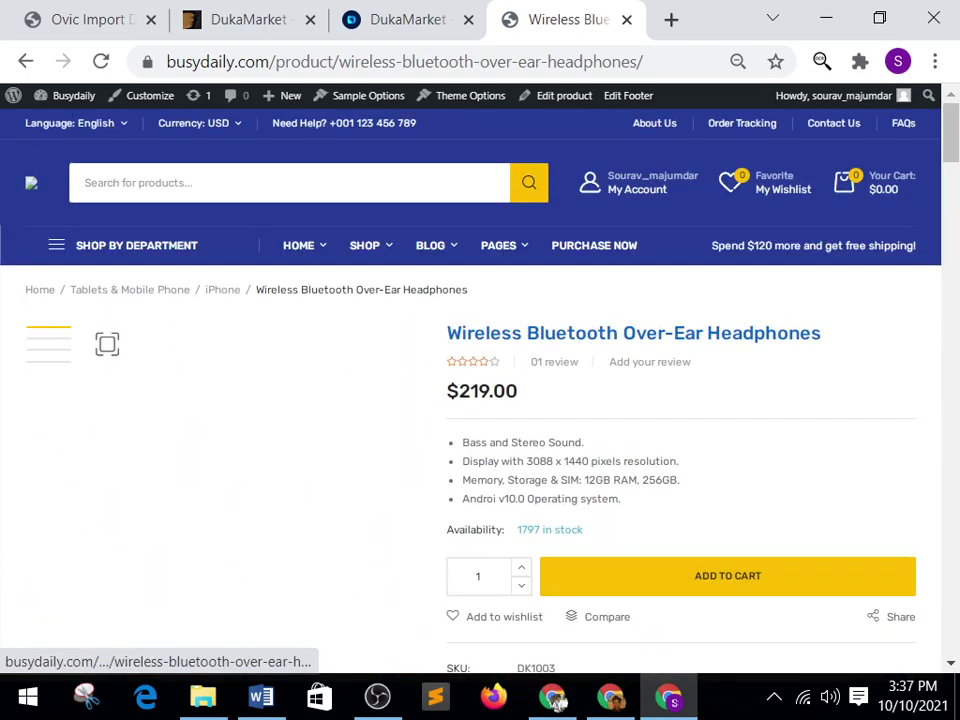
# Compare with the DukaMarket demo homepage and ThemeForest page, then return to the import panel.
pyautogui.hotkey('ctrl', 'shift', 'Tab')
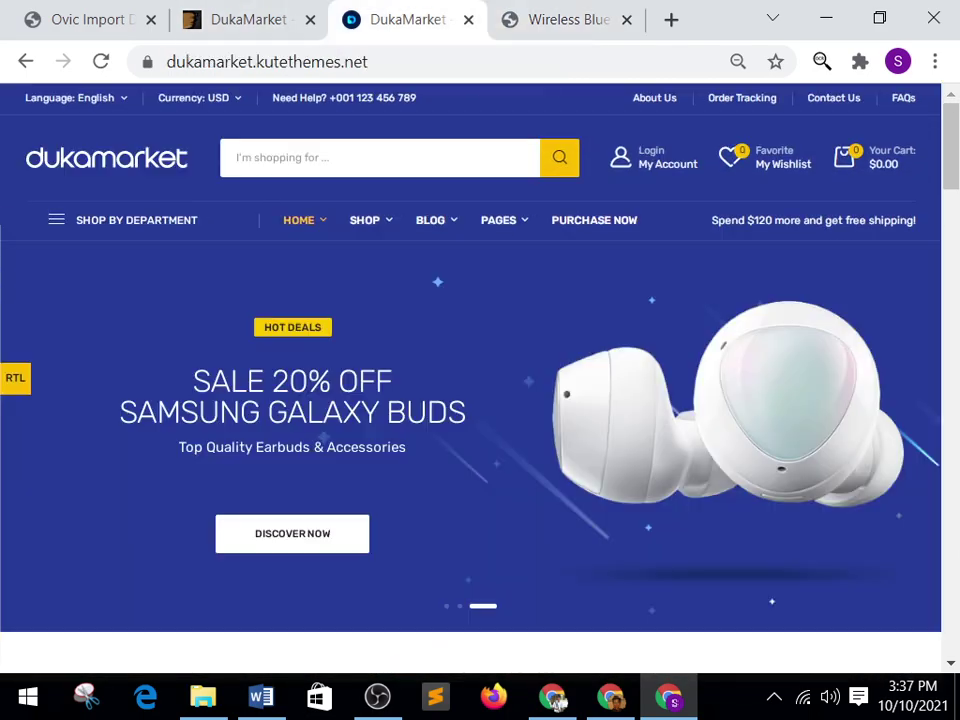
pyautogui.press('pagedown')
pyautogui.press('pagedown')
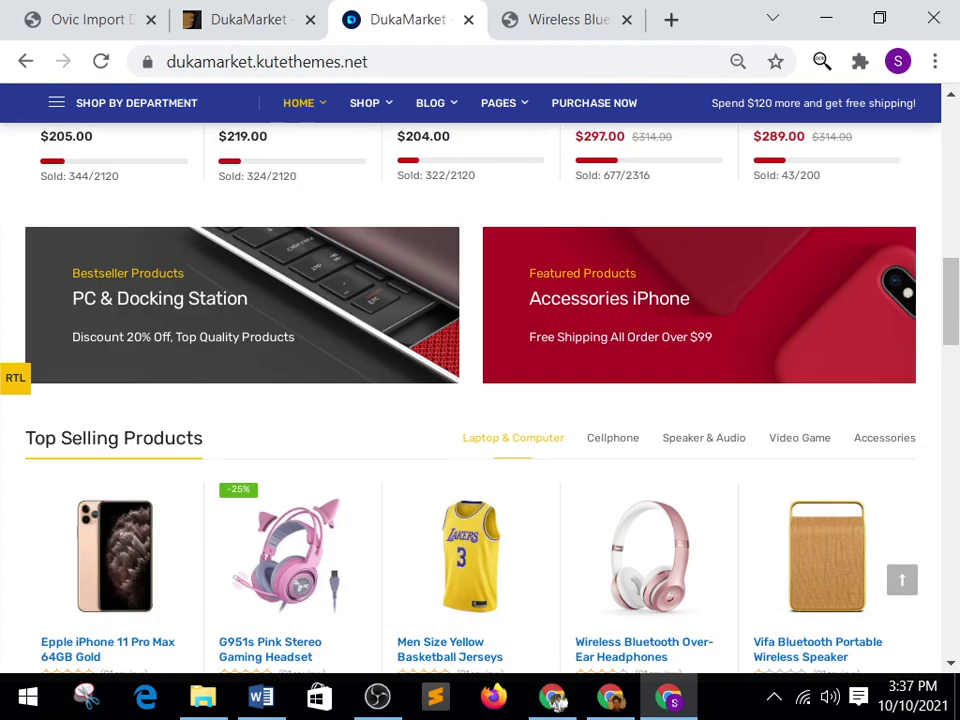
pyautogui.press('pageup')
pyautogui.press('pageup')
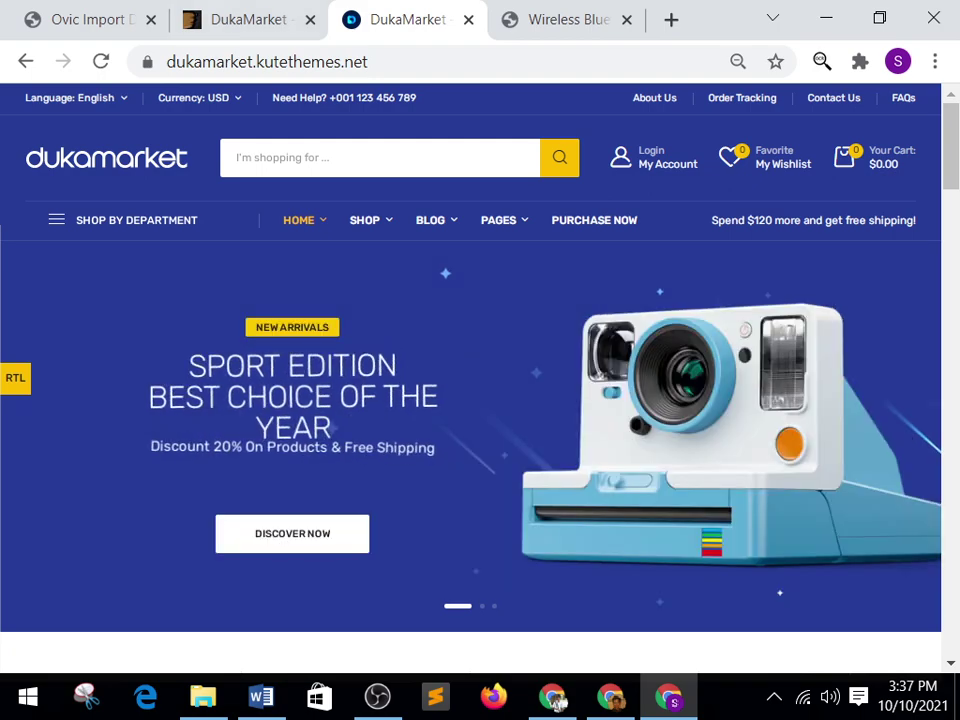
pyautogui.hotkey('ctrl', 'shift', 'Tab')
pyautogui.press('Down')
pyautogui.press('Down')
pyautogui.press('Down')
pyautogui.press('Down')
pyautogui.press('Down')
pyautogui.press('Down')
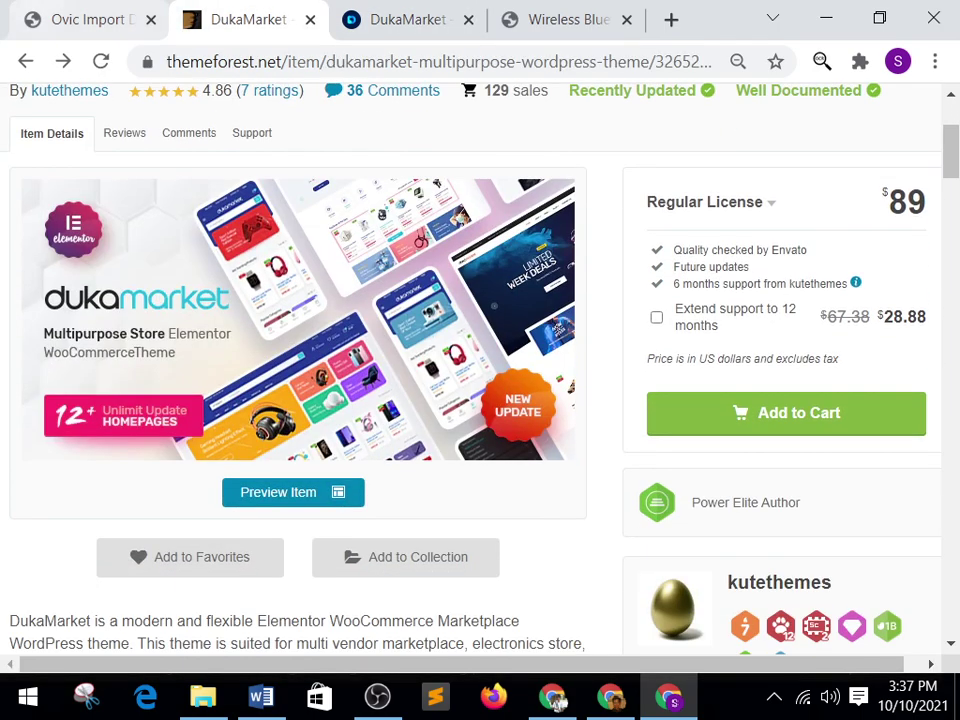
pyautogui.hotkey('ctrl', 'shift', 'Tab')
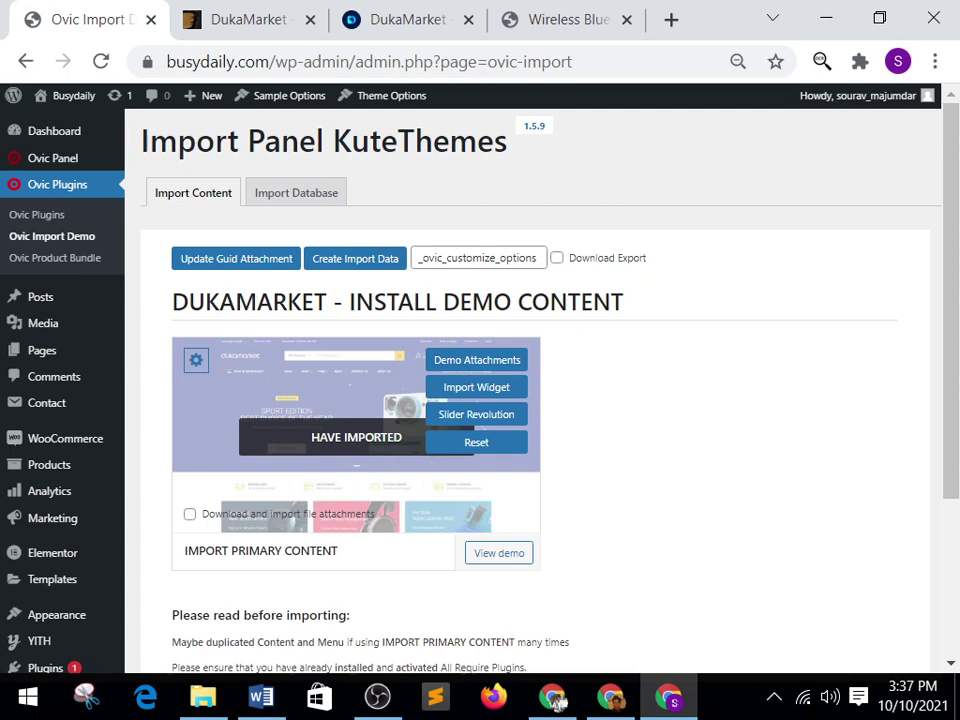
# Check the primary content shows Have Imported, then go to Ovic Panel > Theme Options.
pyautogui.press('Down')
pyautogui.press('Down')
pyautogui.press('Down')
pyautogui.press('Down')
pyautogui.press('Down')
pyautogui.press('Down')
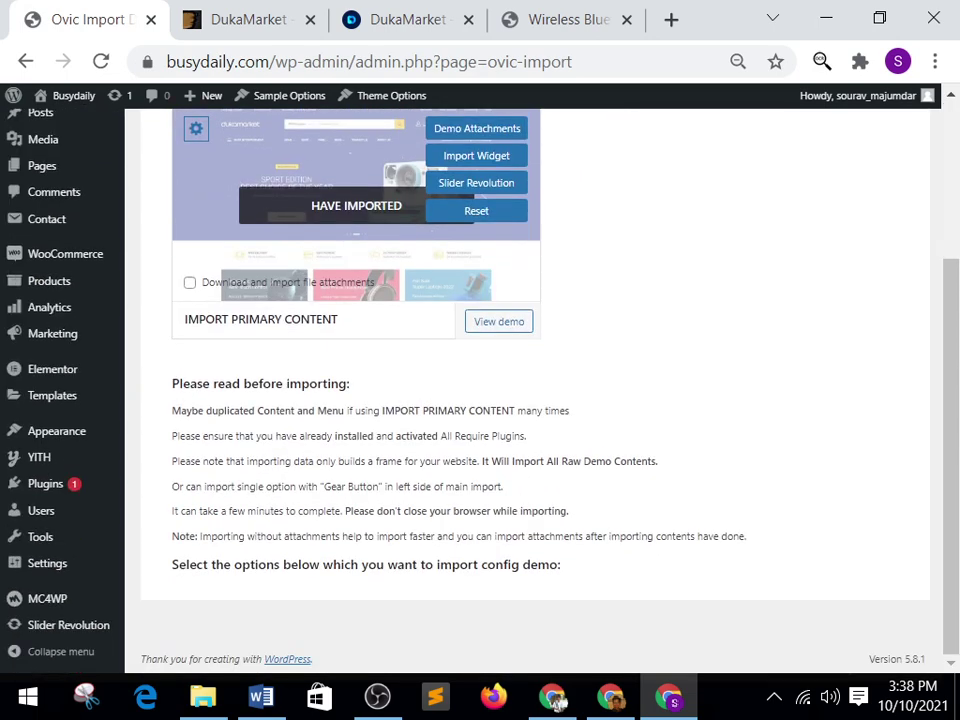
pyautogui.moveTo(52, 395)
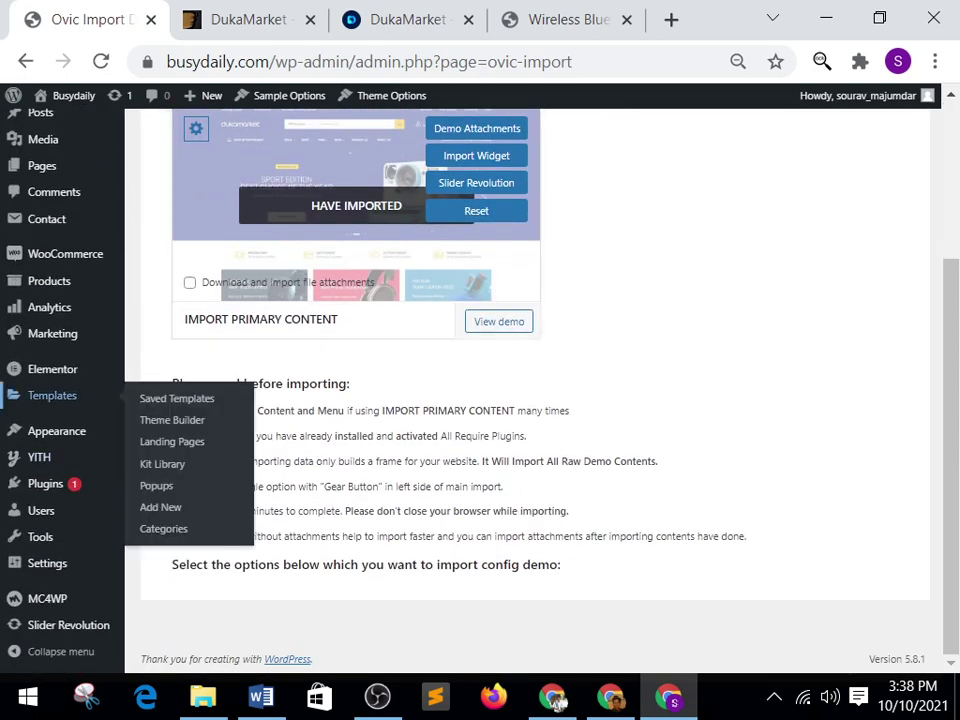
pyautogui.press('Up')
pyautogui.press('Up')
pyautogui.press('Up')
pyautogui.press('Up')
pyautogui.press('Up')
pyautogui.press('Up')
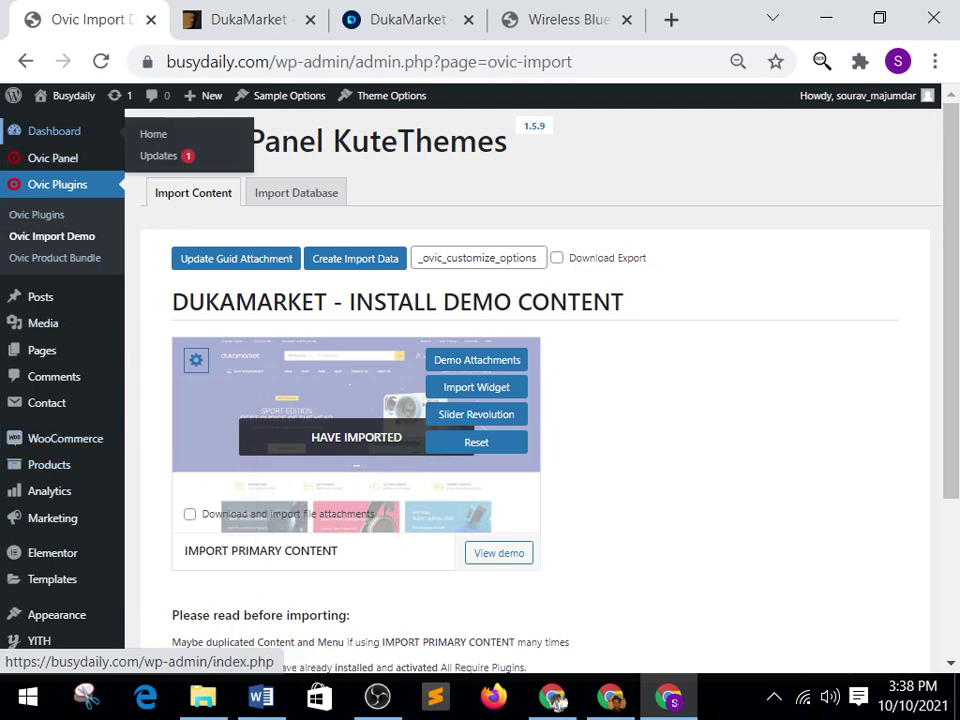
pyautogui.press('Tab')
pyautogui.press('Tab')
pyautogui.press('Tab')
pyautogui.press('Tab')
pyautogui.press('Tab')
pyautogui.press('Tab')
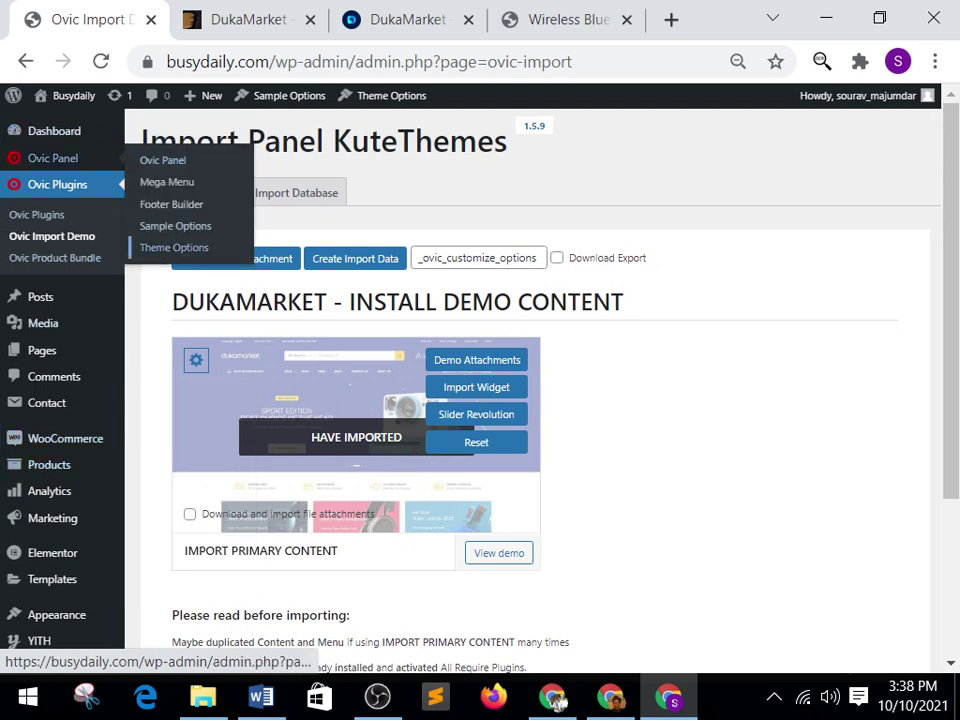
pyautogui.press('Return')
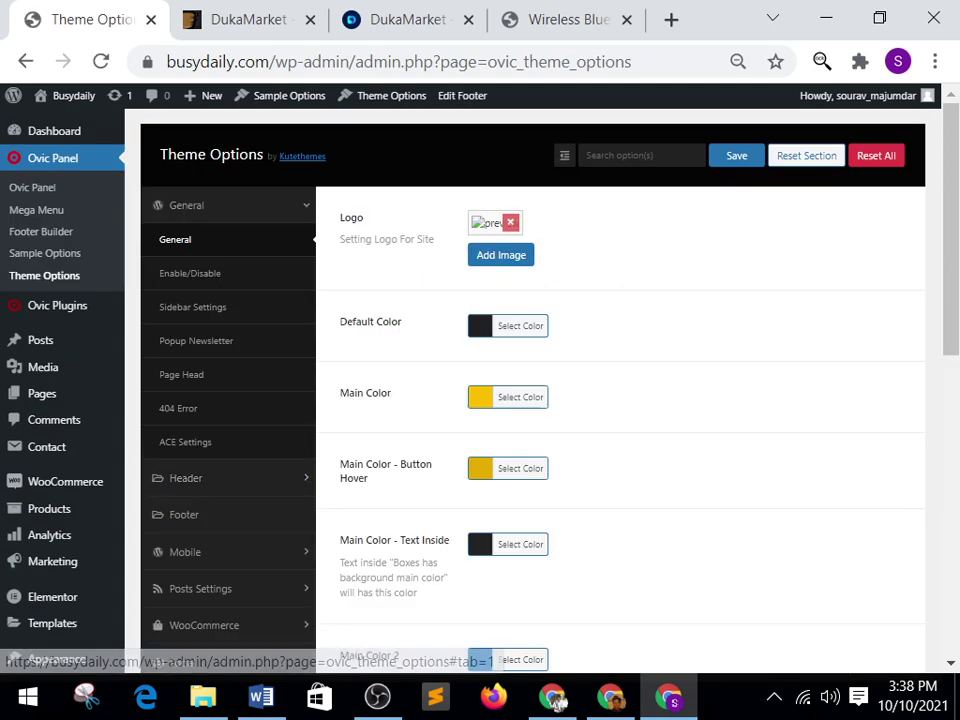
# Glance at the demo store, then scroll through the Theme Options colour settings.
pyautogui.hotkey('ctrl', 'Tab')
pyautogui.hotkey('ctrl', 'Tab')
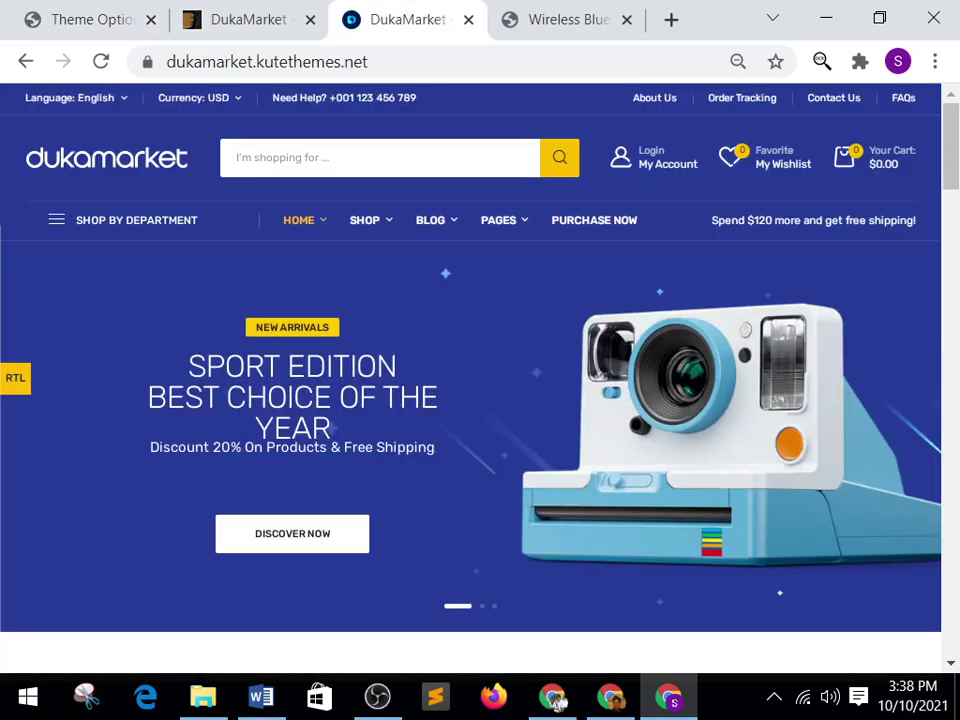
pyautogui.hotkey('ctrl', 'shift', 'Tab')
pyautogui.hotkey('ctrl', 'shift', 'Tab')
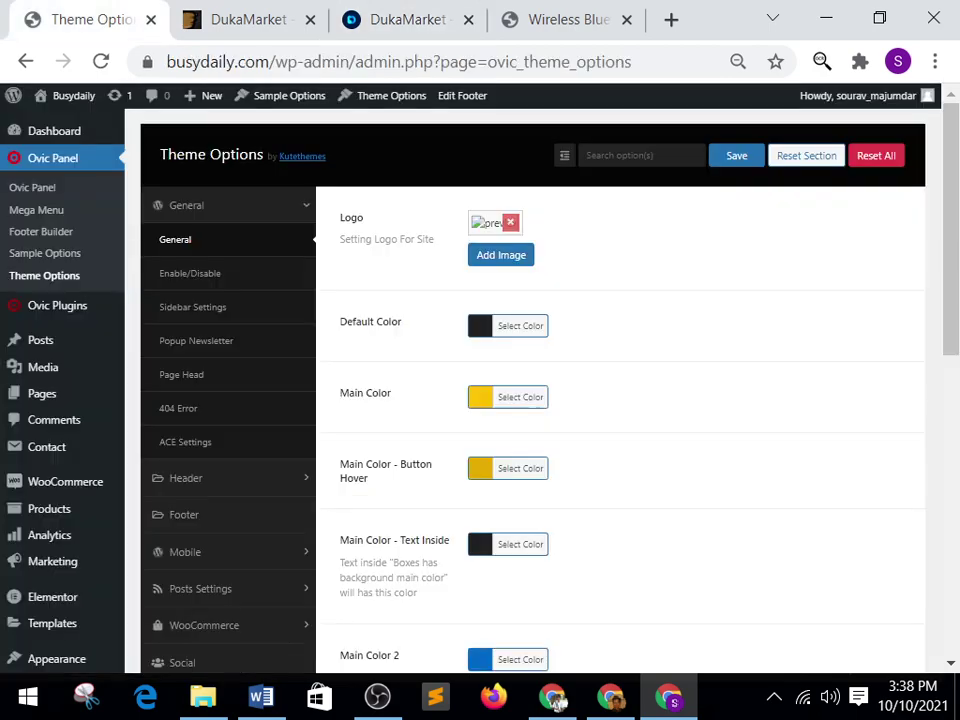
pyautogui.press('End')
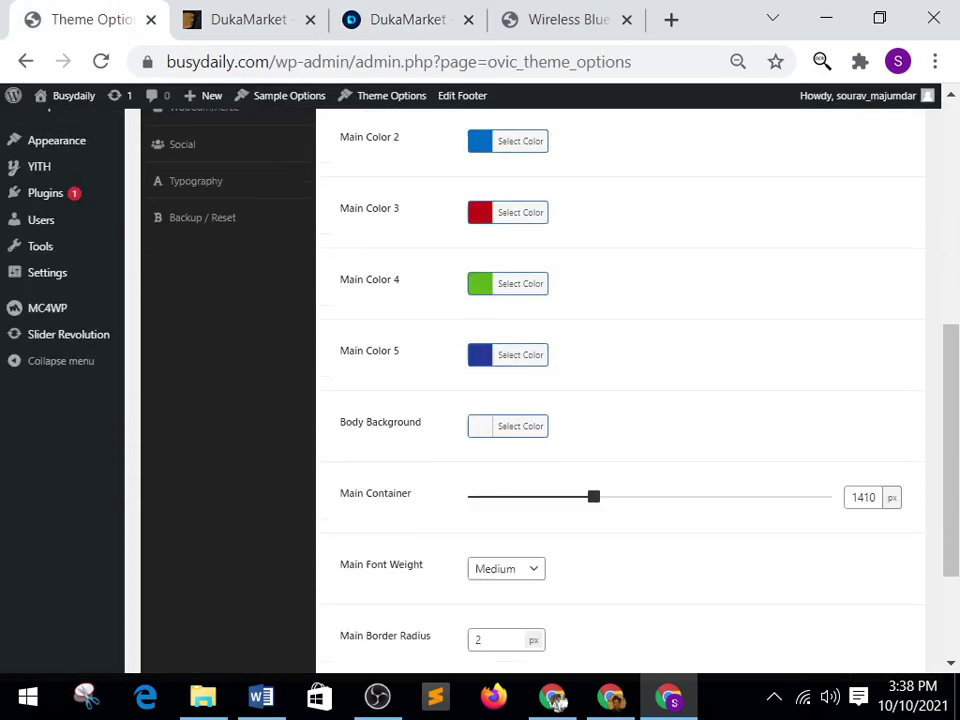
pyautogui.press('Home')
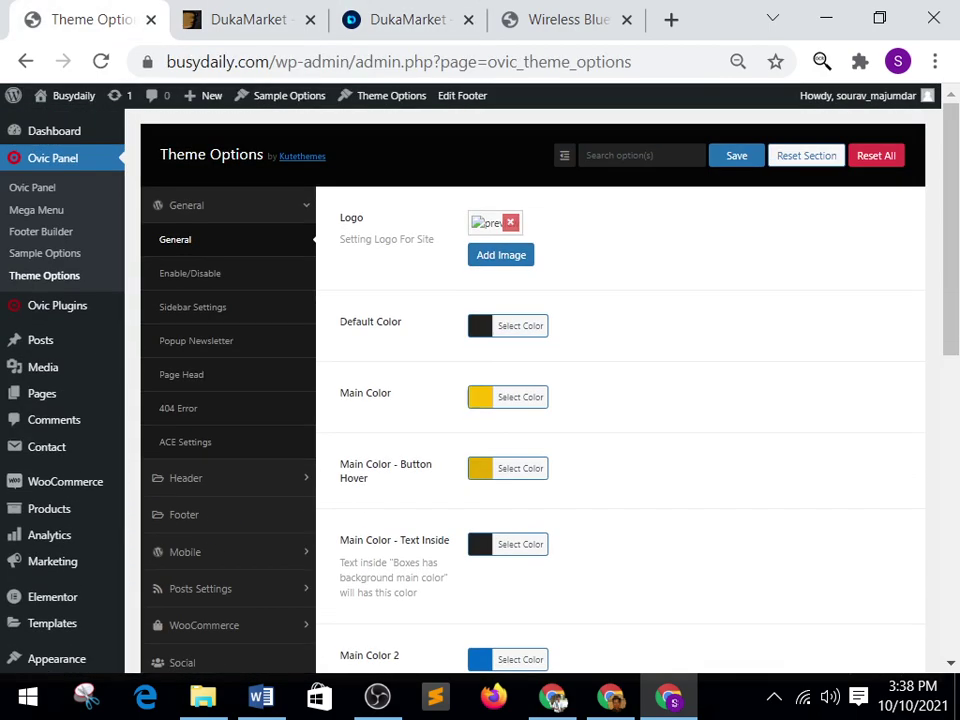
# Step through the Enable/Disable, Sidebar, Popup Newsletter and Page Head sections to reach Header Main.
pyautogui.press('Tab')
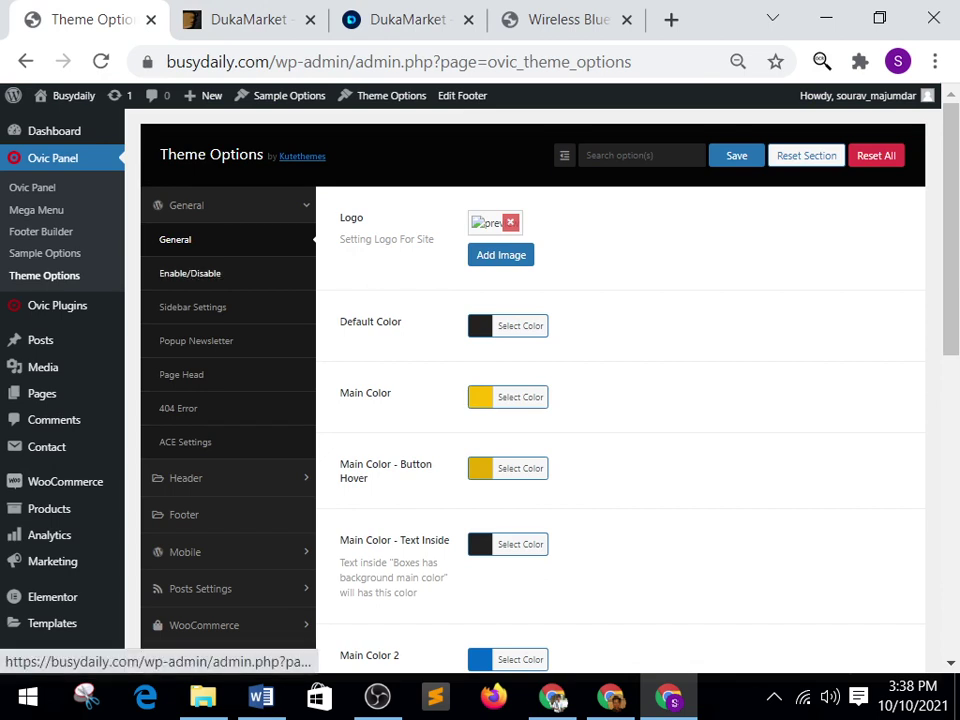
pyautogui.press('Return')
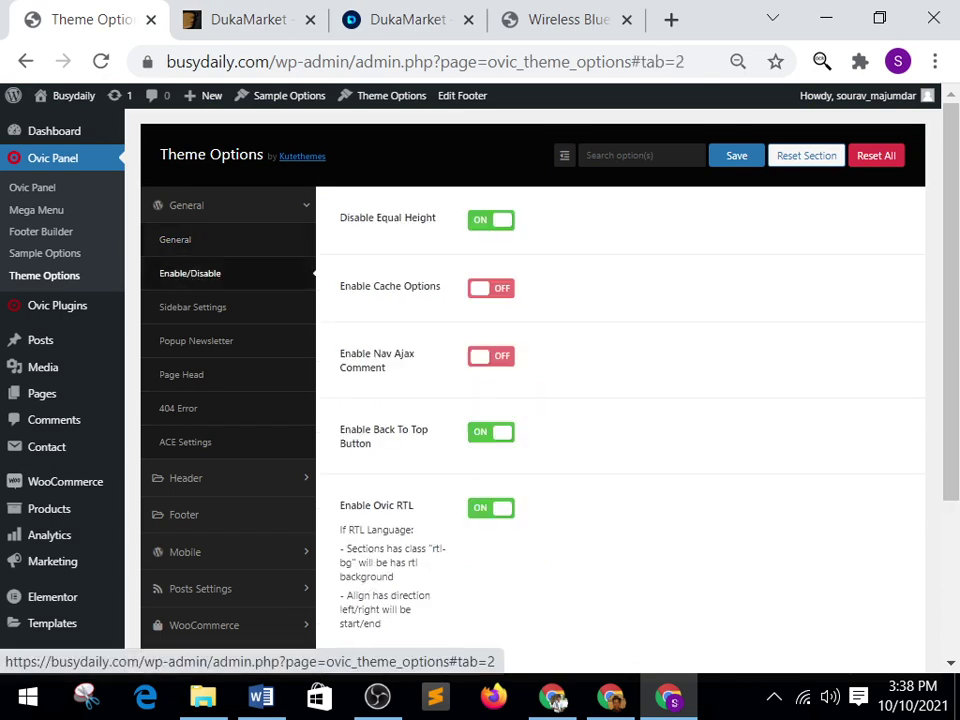
pyautogui.press('Tab')
pyautogui.press('Tab')
pyautogui.hotkey('shift', 'Tab')
pyautogui.press('Return')
pyautogui.press('Tab')
pyautogui.press('Tab')
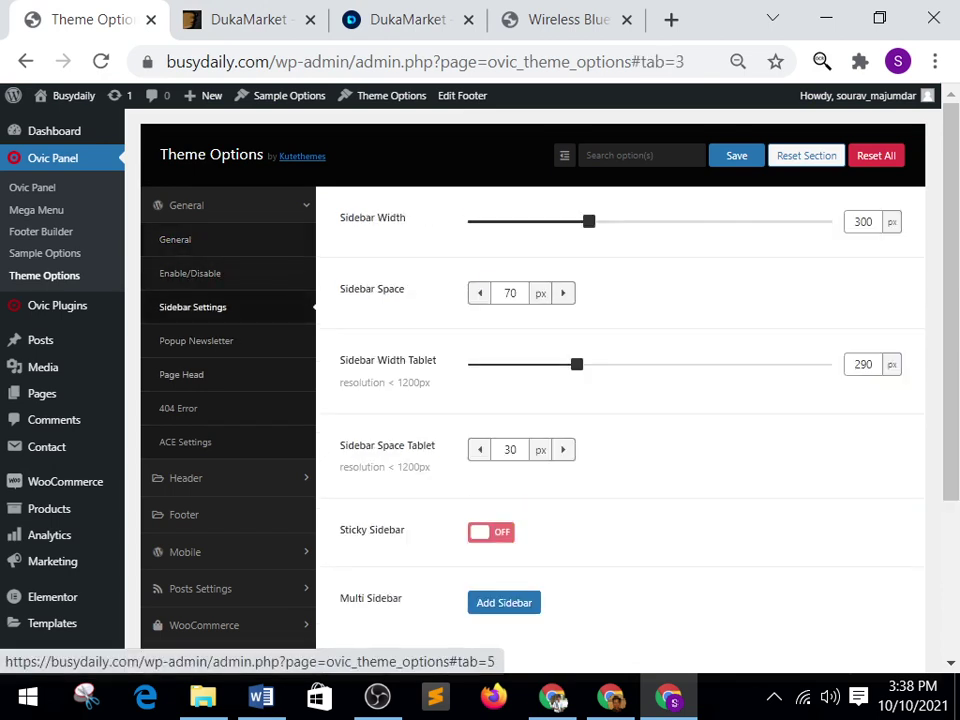
pyautogui.hotkey('shift', 'Tab')
pyautogui.press('Return')
pyautogui.press('Tab')
pyautogui.press('Tab')
pyautogui.press('Tab')
pyautogui.hotkey('shift', 'Tab')
pyautogui.hotkey('shift', 'Tab')
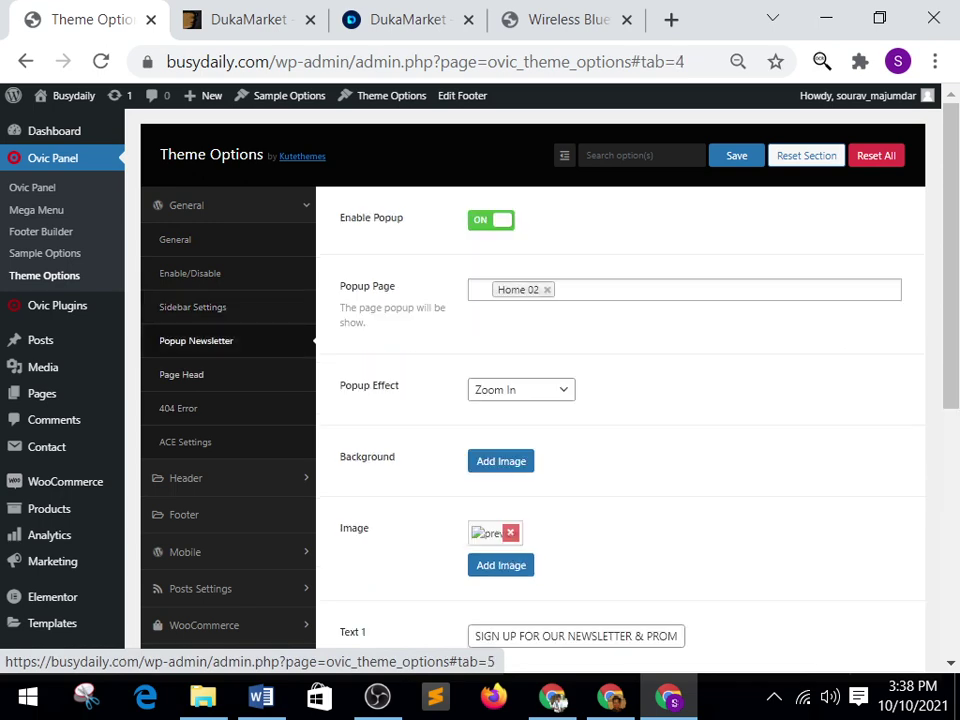
pyautogui.press('Tab')
pyautogui.press('Tab')
pyautogui.press('Tab')
pyautogui.press('Tab')
pyautogui.press('Tab')
pyautogui.hotkey('shift', 'Tab')
pyautogui.hotkey('shift', 'Tab')
pyautogui.hotkey('shift', 'Tab')
pyautogui.hotkey('shift', 'Tab')
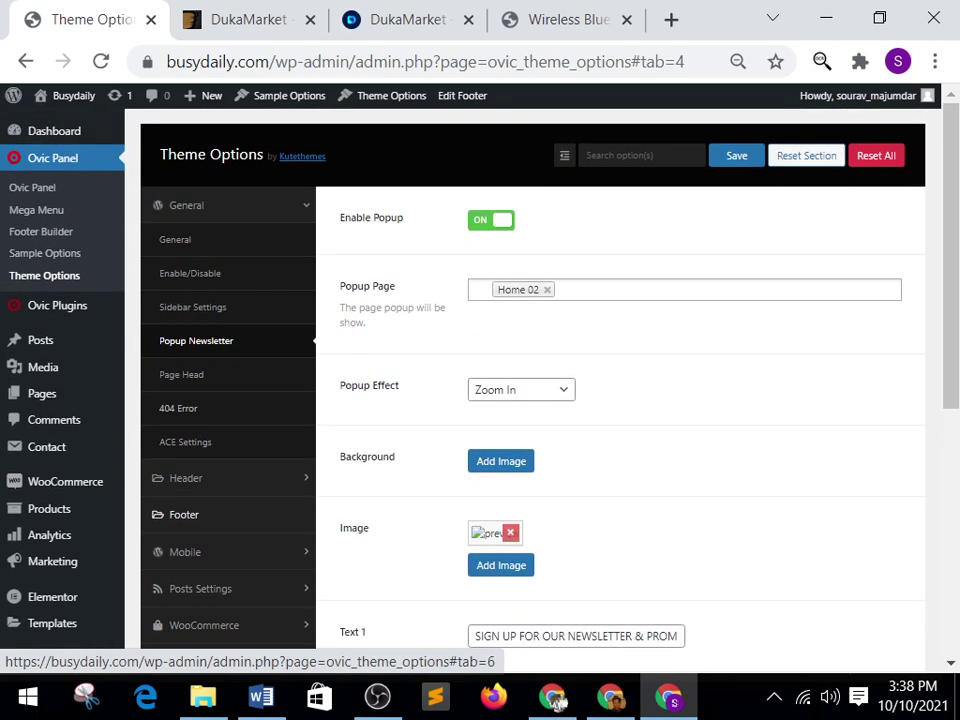
pyautogui.hotkey('shift', 'Tab')
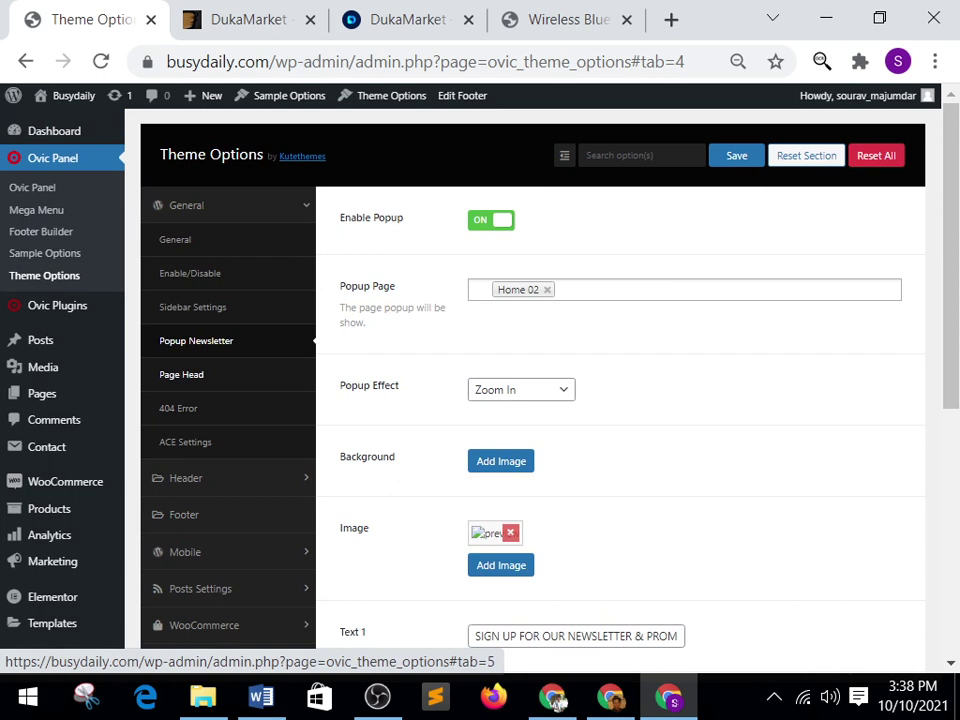
pyautogui.press('Tab')
pyautogui.press('Tab')
pyautogui.press('Tab')
pyautogui.press('Return')
pyautogui.press('Tab')
pyautogui.press('Tab')
pyautogui.press('Tab')
pyautogui.press('Tab')
pyautogui.press('Tab')
pyautogui.press('Tab')
pyautogui.press('Tab')
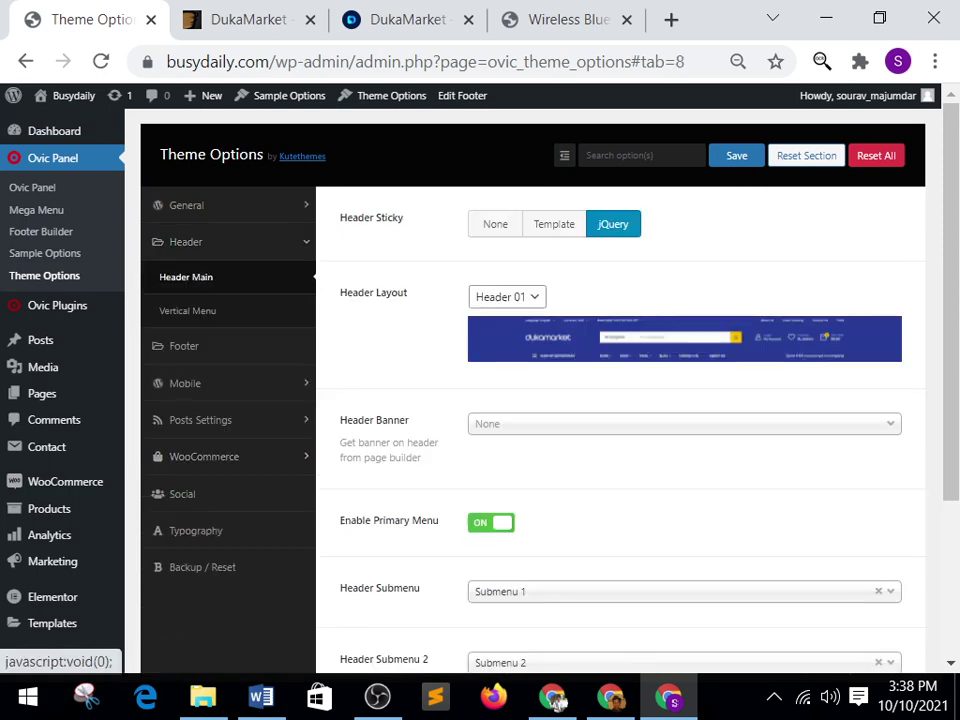
# Set the Header Main layout to Header 03 and save the theme options.
pyautogui.press('space')
pyautogui.press('Down')
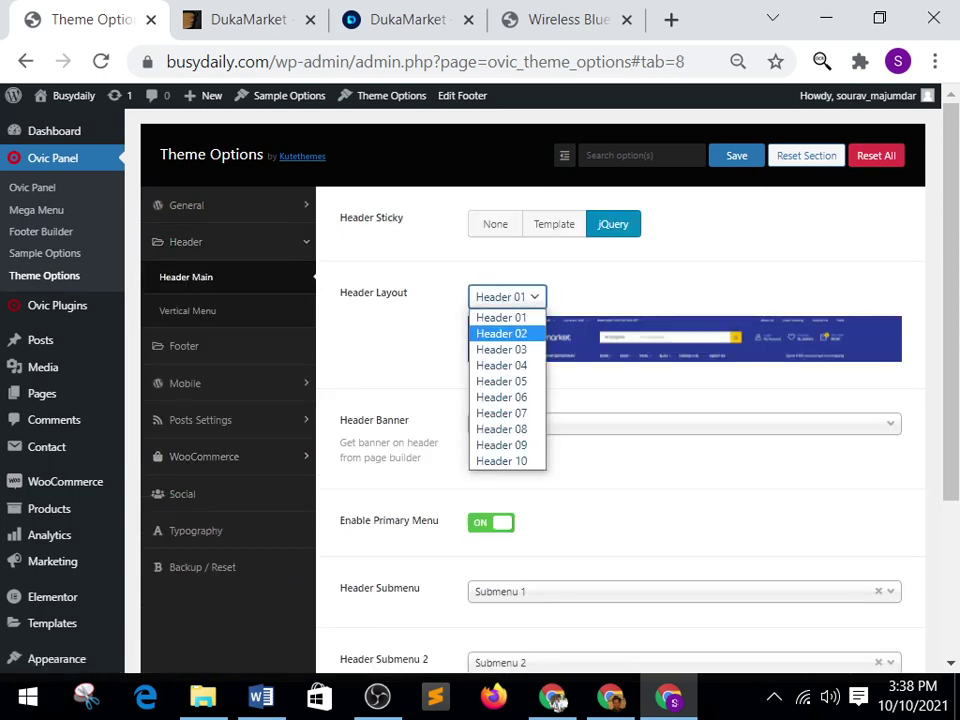
pyautogui.press('Return')
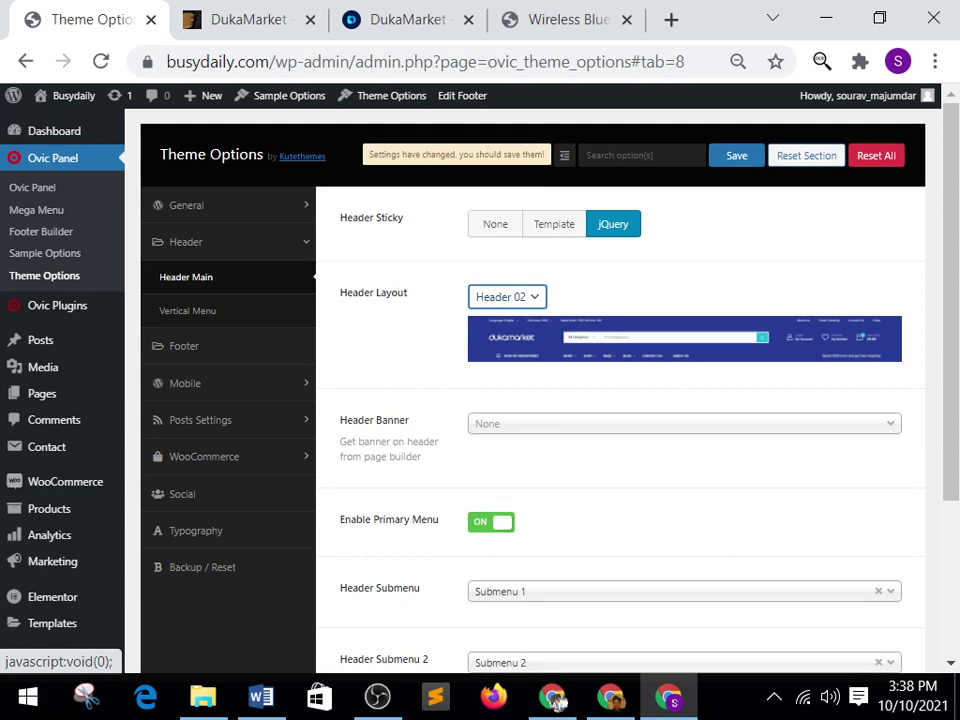
pyautogui.press('space')
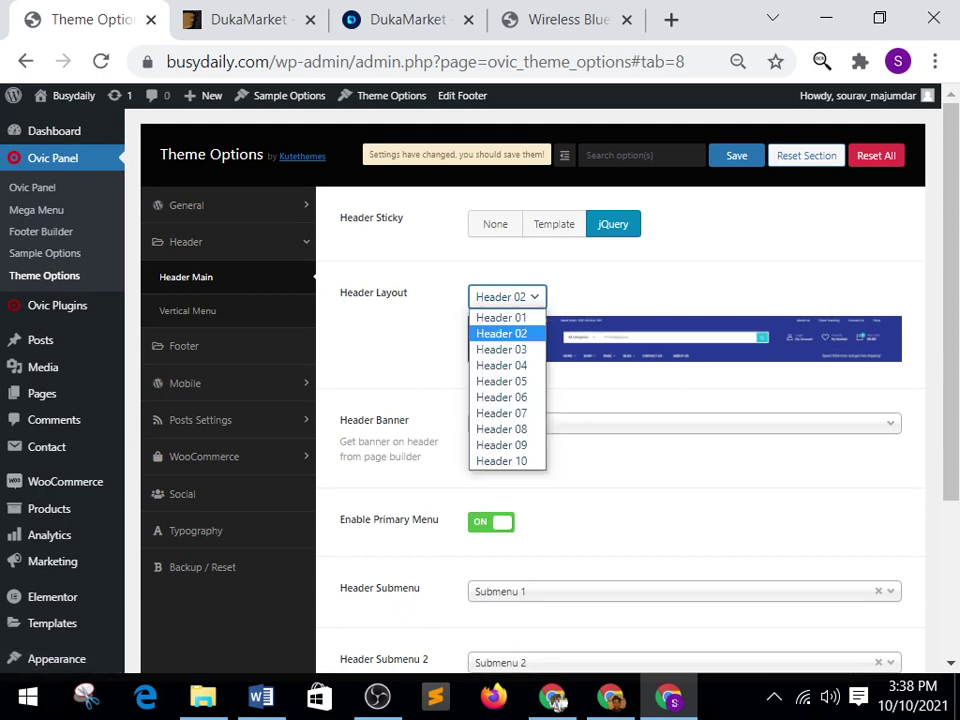
pyautogui.press('Down')
pyautogui.press('Return')
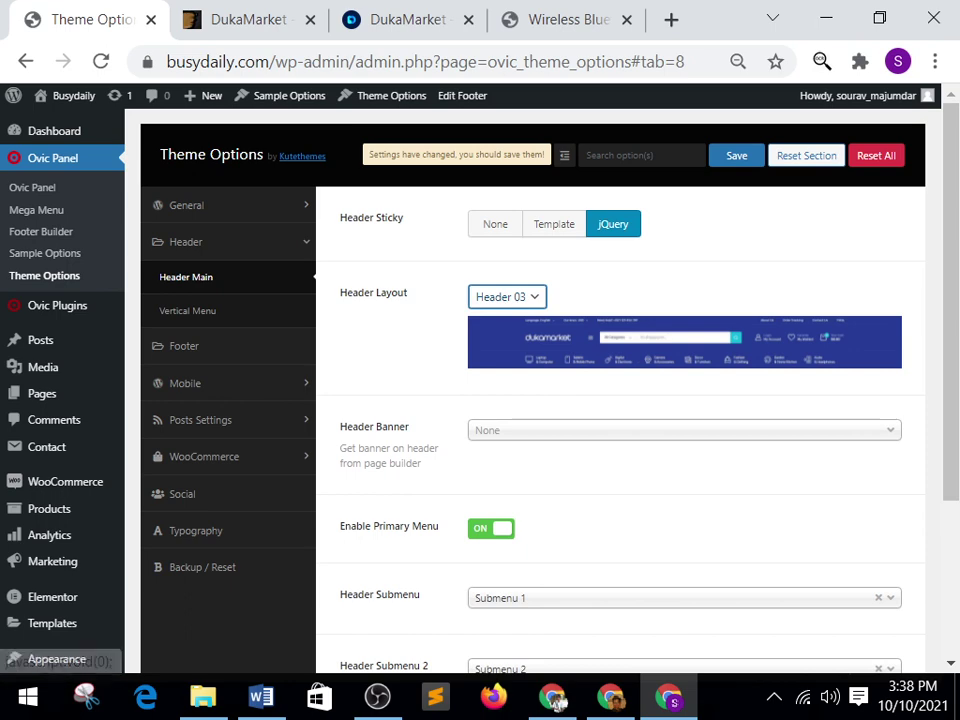
pyautogui.hotkey('ctrl', 's')
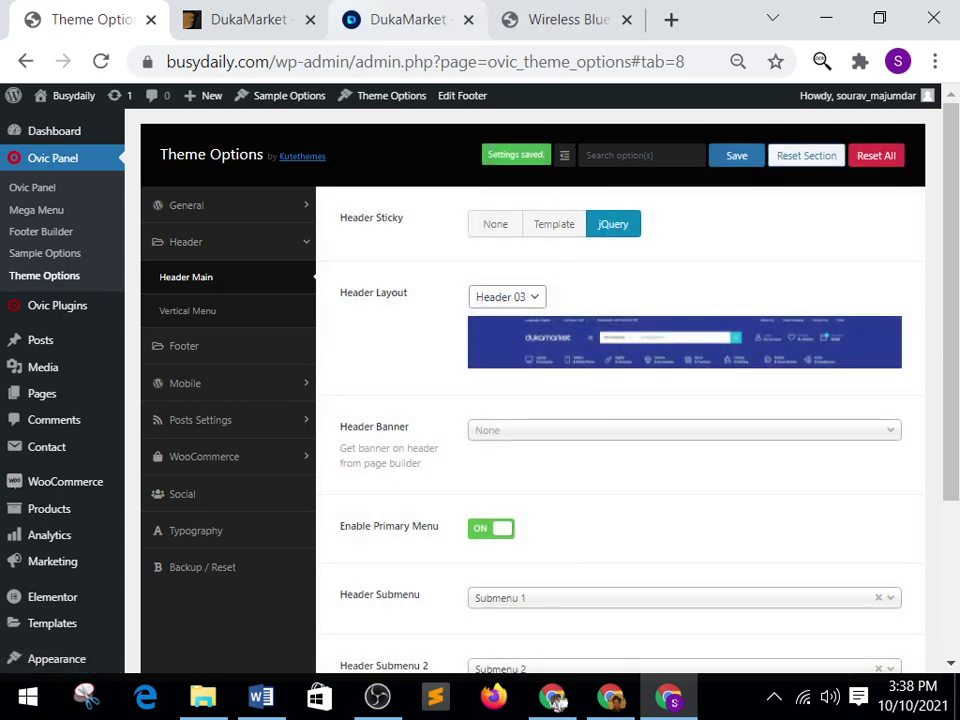
# Reload the DukaMarket demo store tab, then return to Theme Options.
pyautogui.hotkey('ctrl', '3')
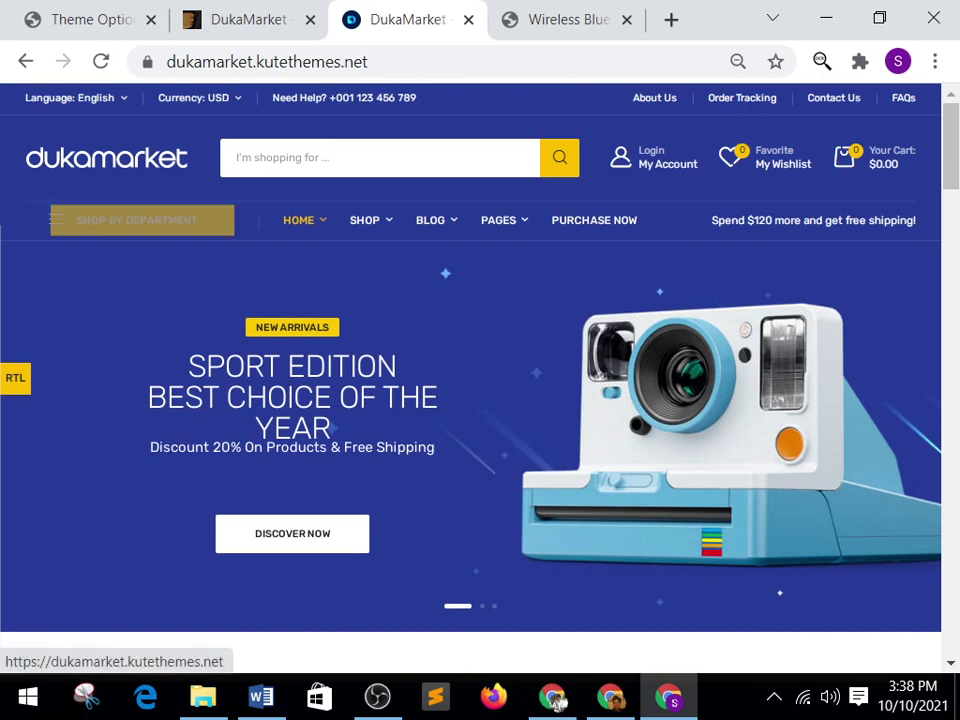
pyautogui.press('F5')
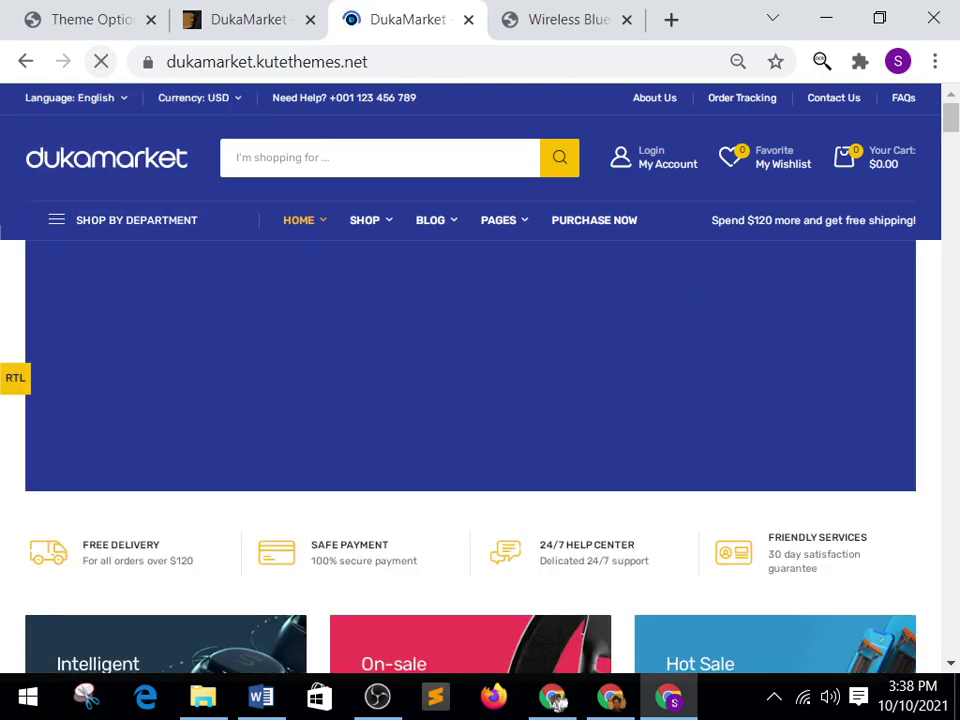
pyautogui.hotkey('ctrl', '1')
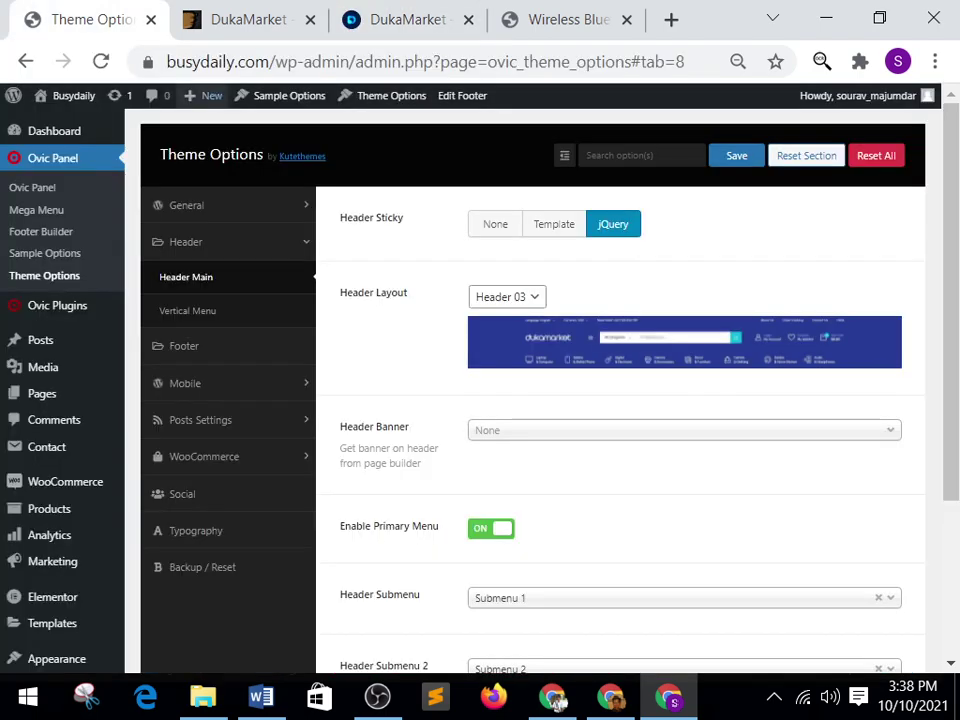
# Save the theme options and compare the header with the DukaMarket demo store.
pyautogui.hotkey('ctrl', 's')
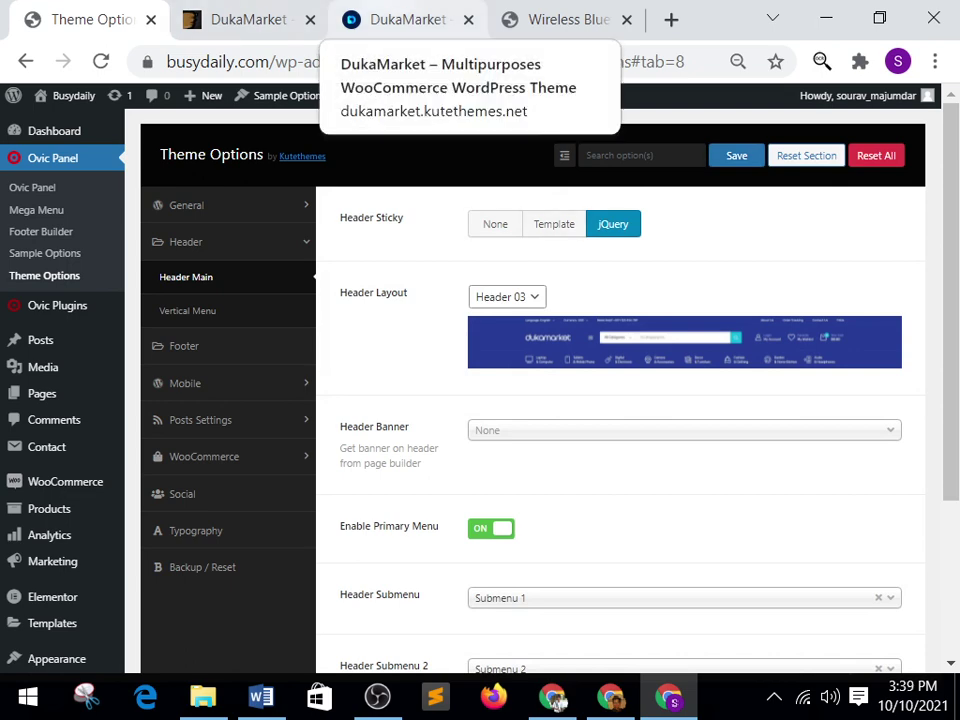
pyautogui.click(400, 19)
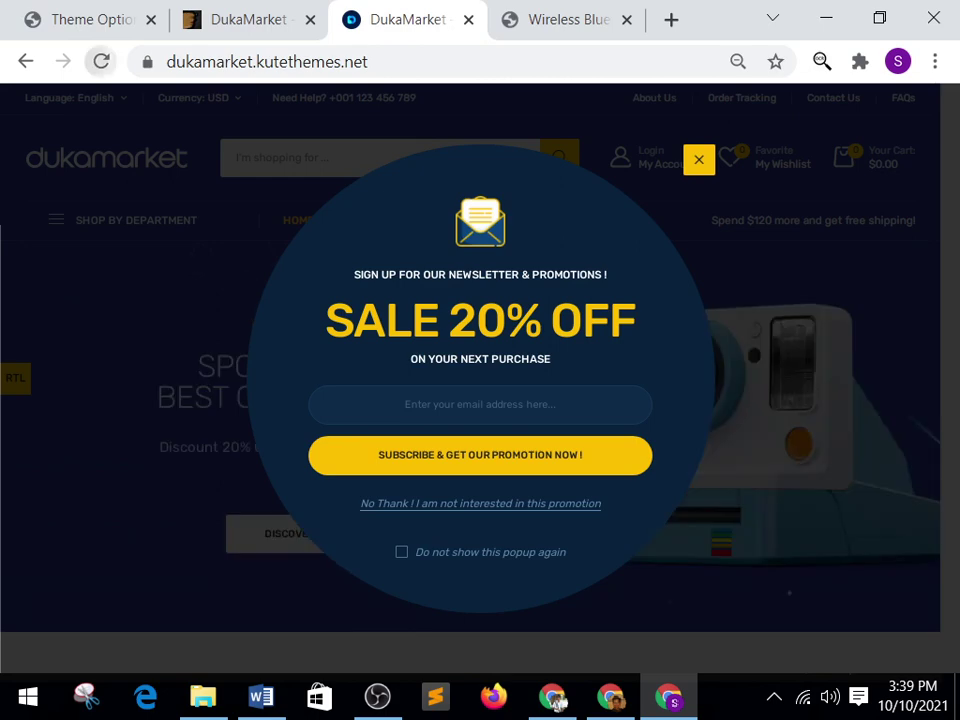
pyautogui.click(101, 61)
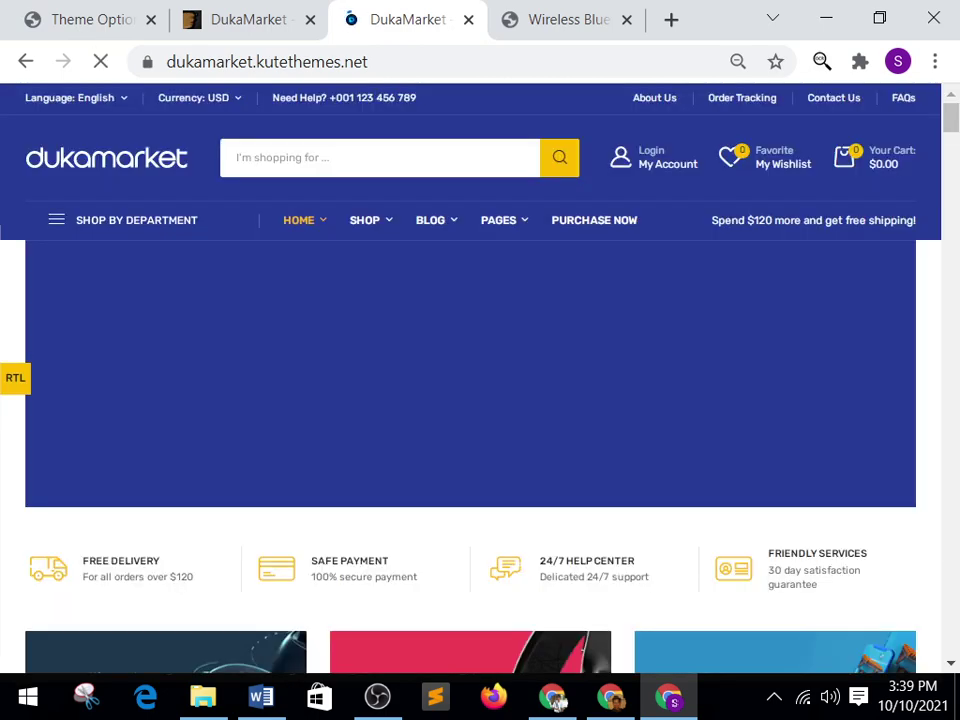
pyautogui.hotkey('ctrl', 'shift', 'Tab')
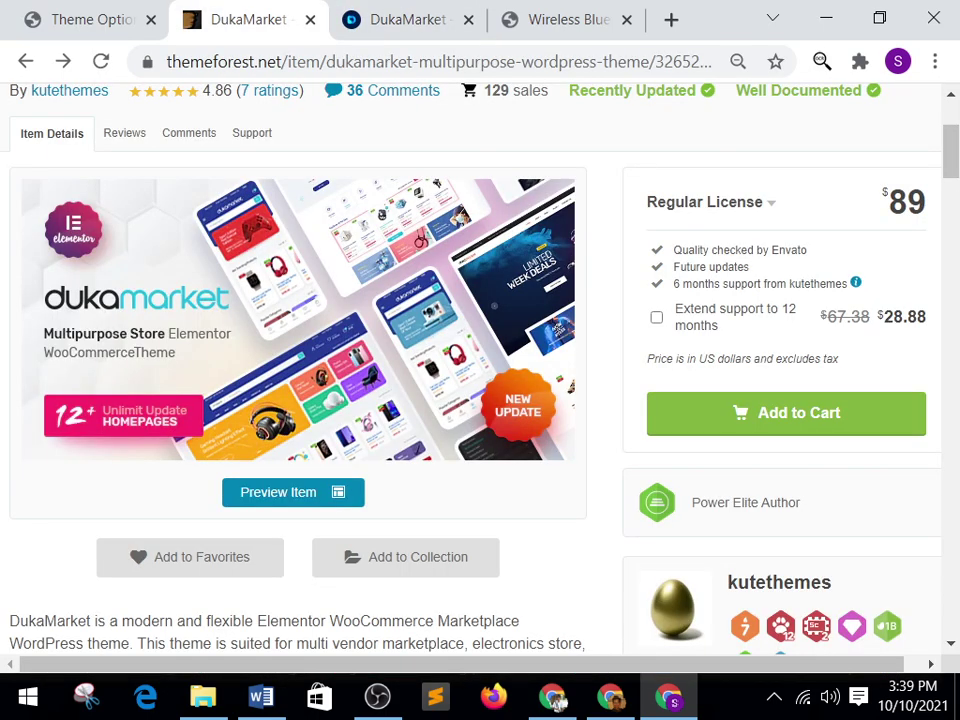
pyautogui.hotkey('ctrl', 'shift', 'Tab')
pyautogui.press('End')
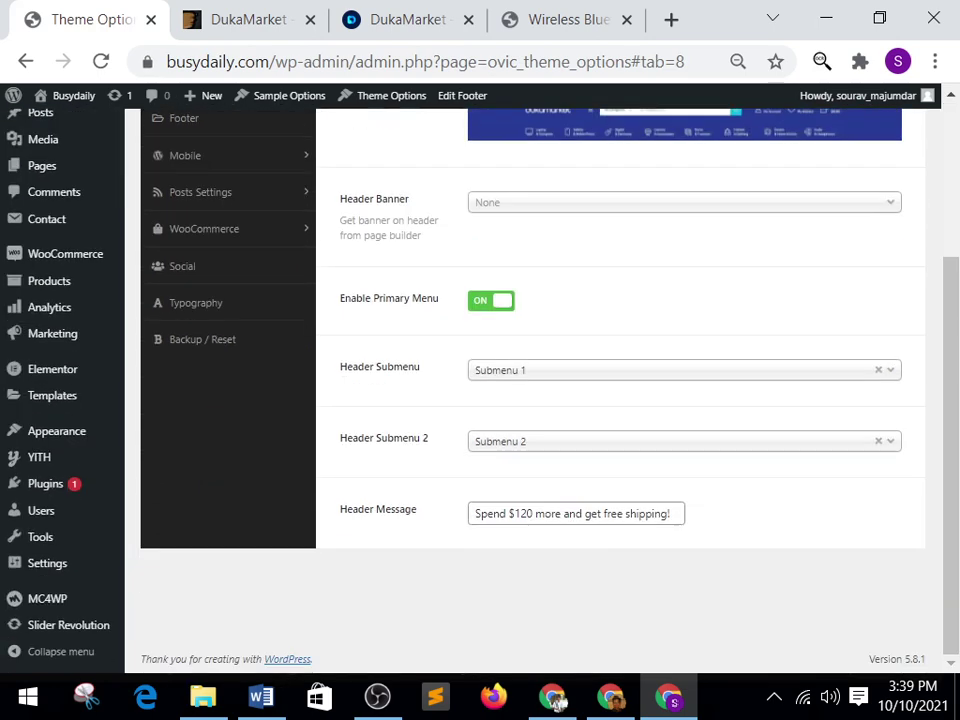
pyautogui.press('Home')
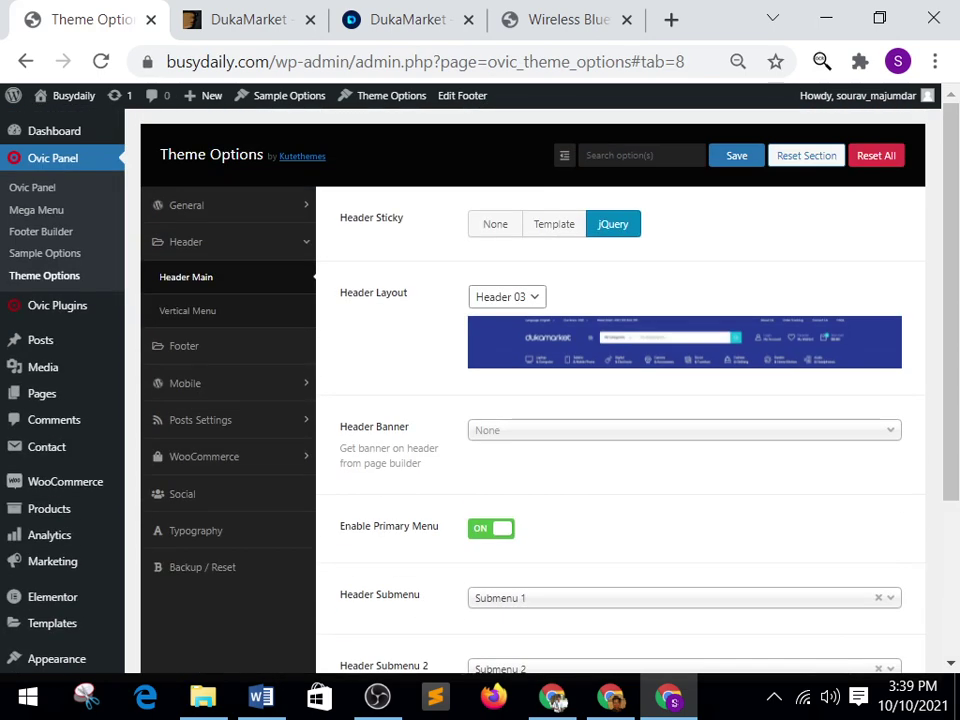
# Switch Header Sticky to Template, then back to jQuery.
pyautogui.press('Left')
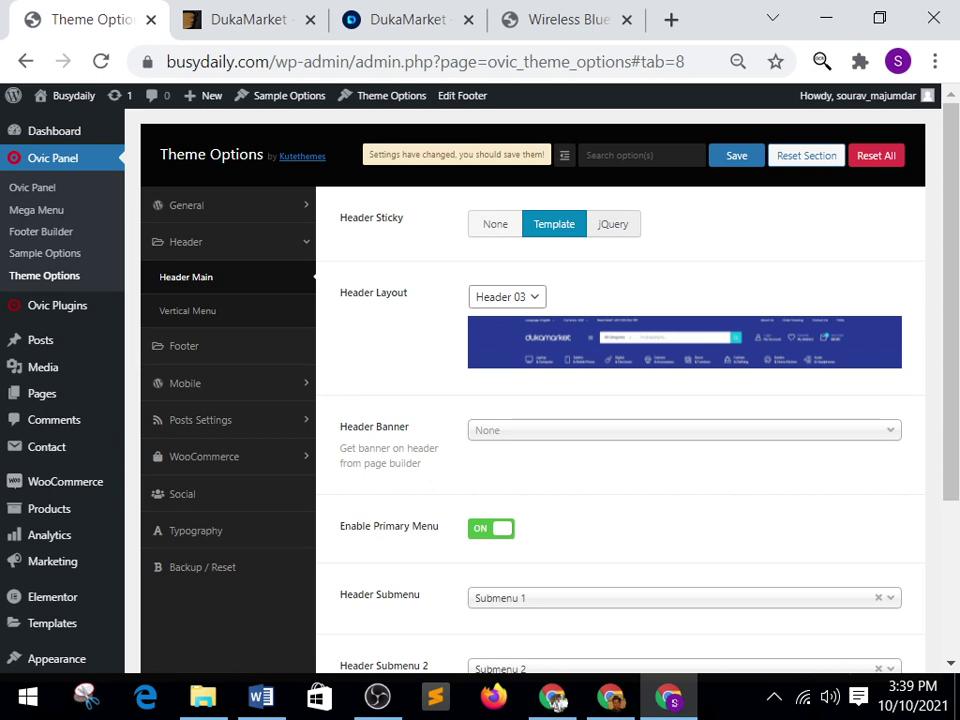
pyautogui.press('Right')
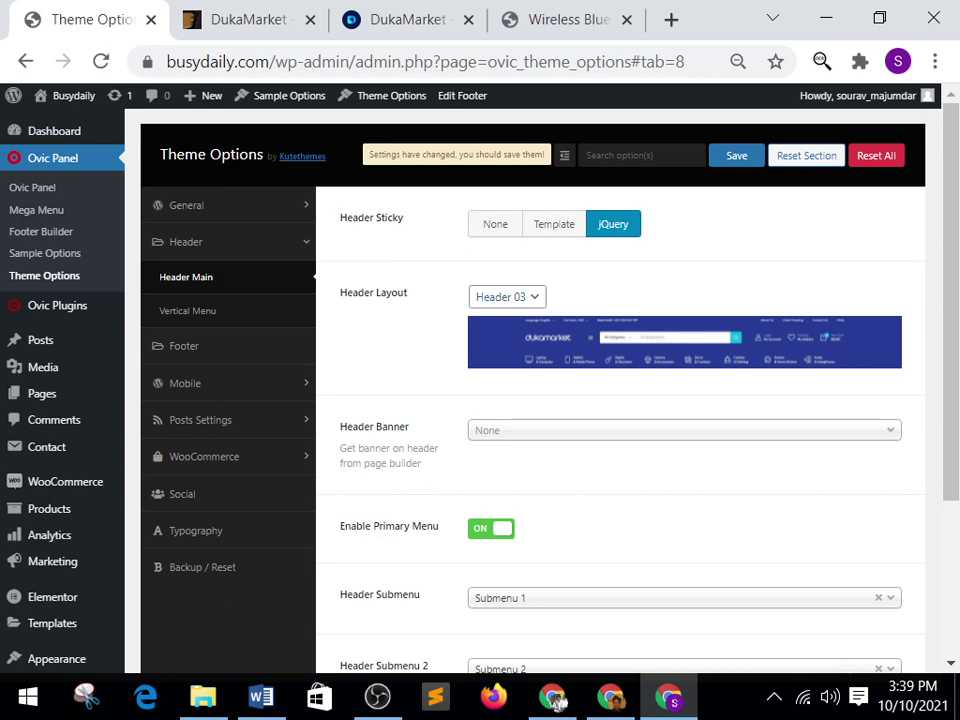
pyautogui.press('Tab')
pyautogui.press('Tab')
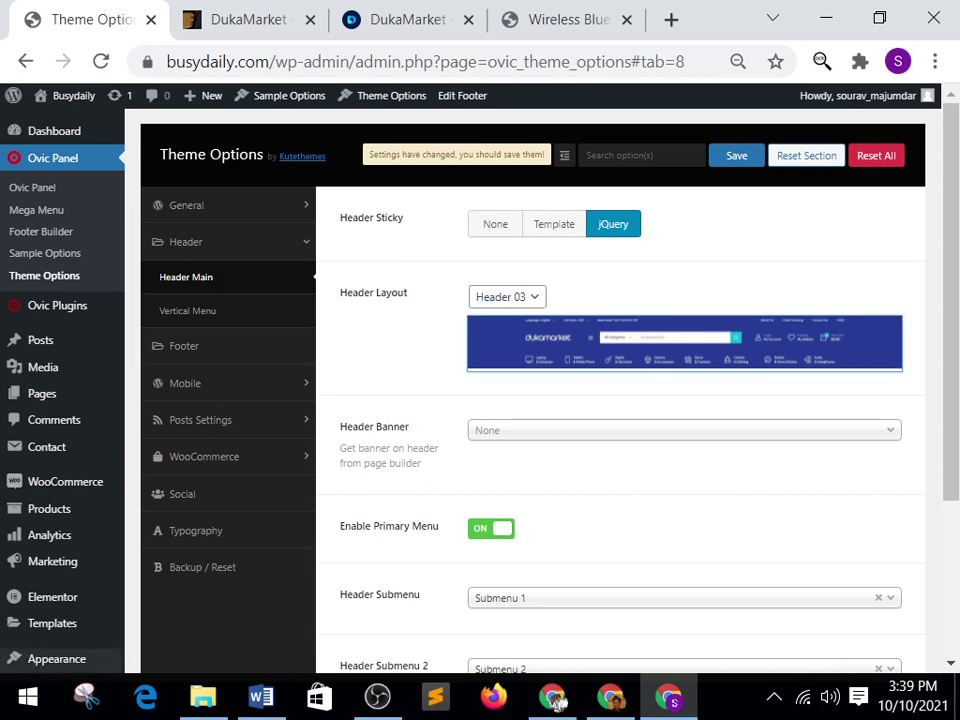
pyautogui.hotkey('shift', 'Tab')
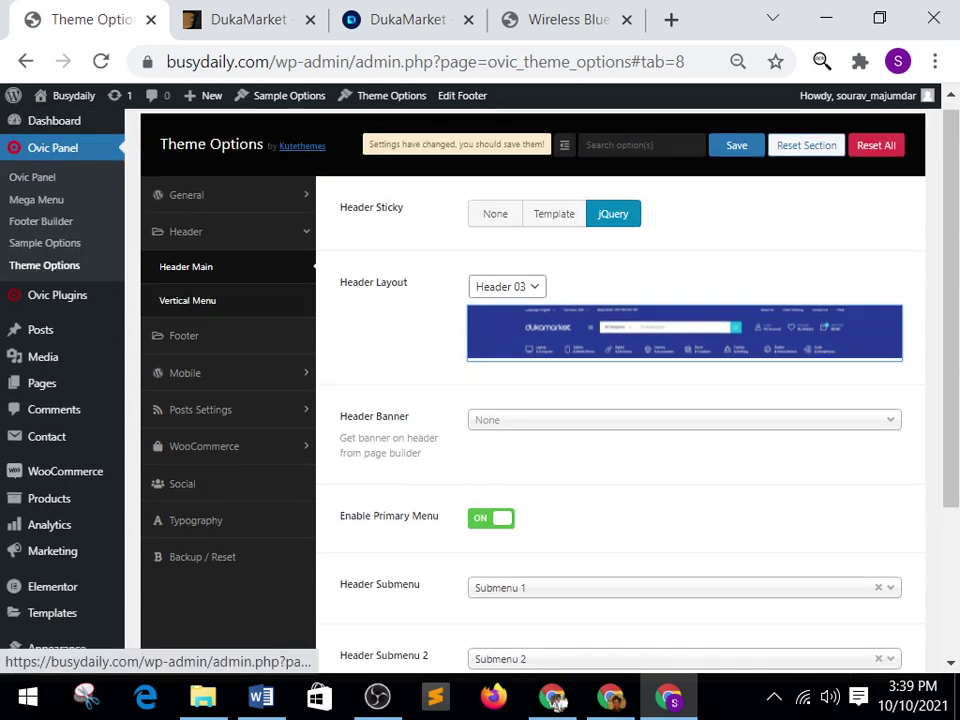
# Try Header 01 and Header 03 layouts before settling on Header 04.
pyautogui.hotkey('alt', 'Down')
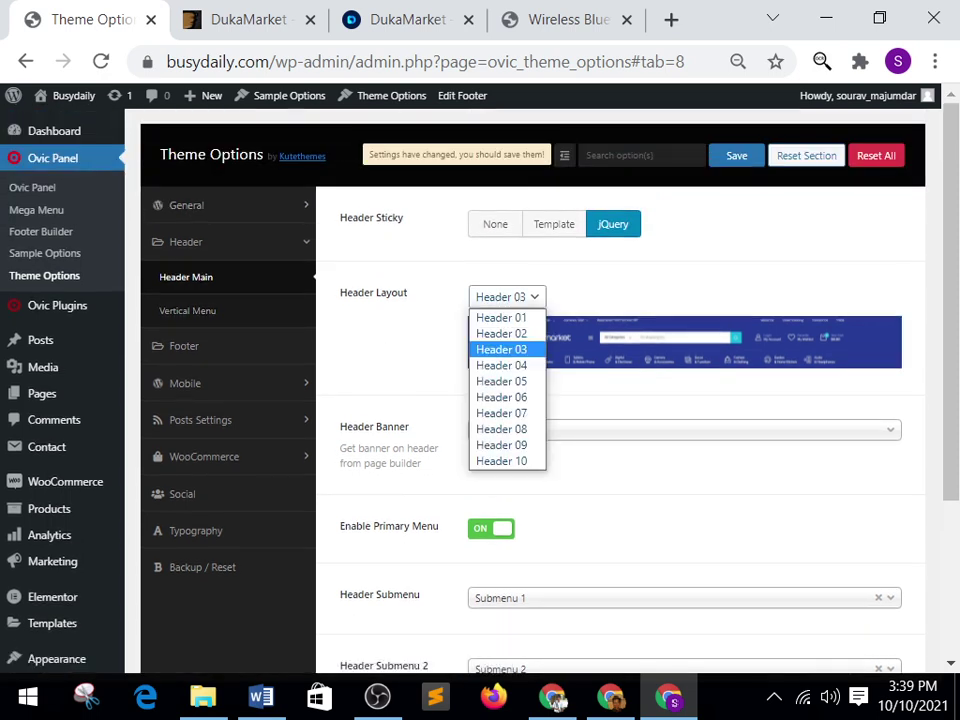
pyautogui.press('Up')
pyautogui.press('Up')
pyautogui.press('Return')
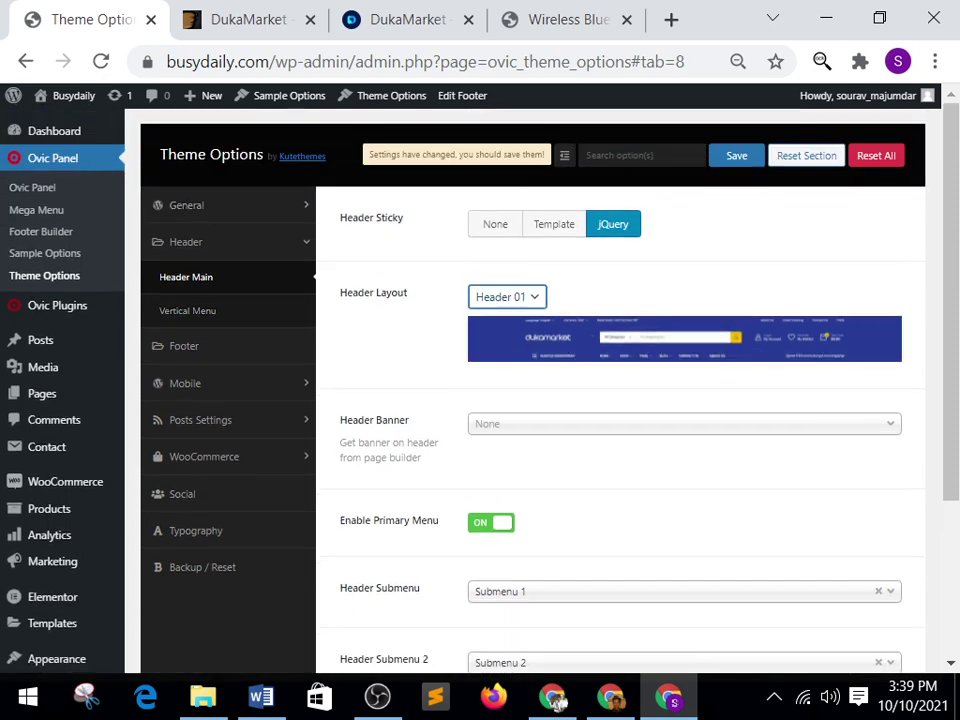
pyautogui.hotkey('alt', 'Down')
pyautogui.press('Down')
pyautogui.press('Down')
pyautogui.press('Return')
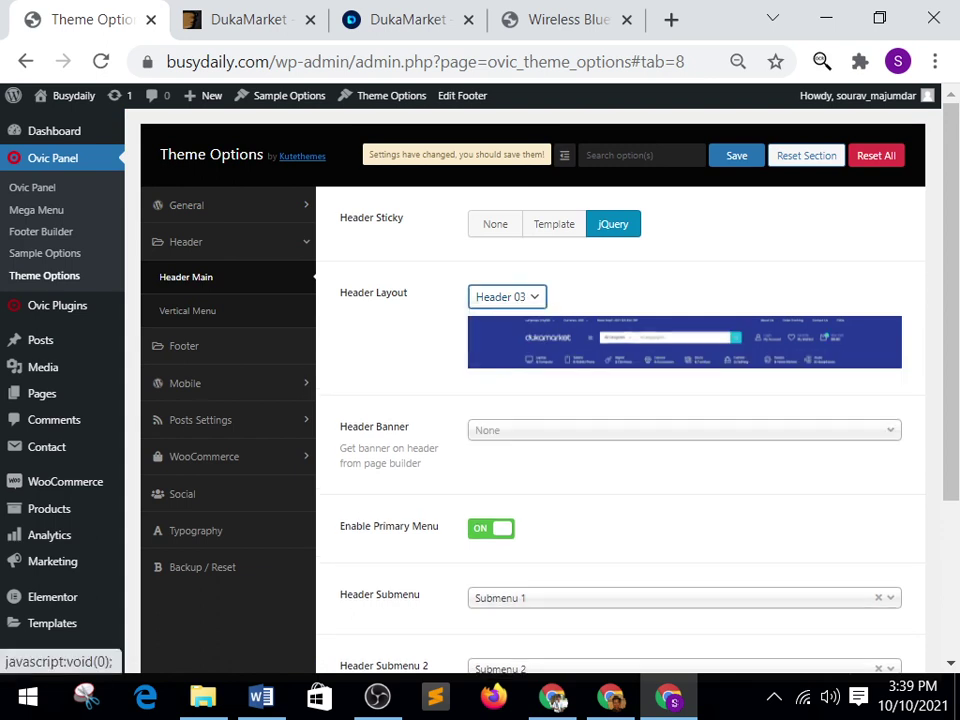
pyautogui.hotkey('alt', 'Down')
pyautogui.press('Down')
pyautogui.press('Return')
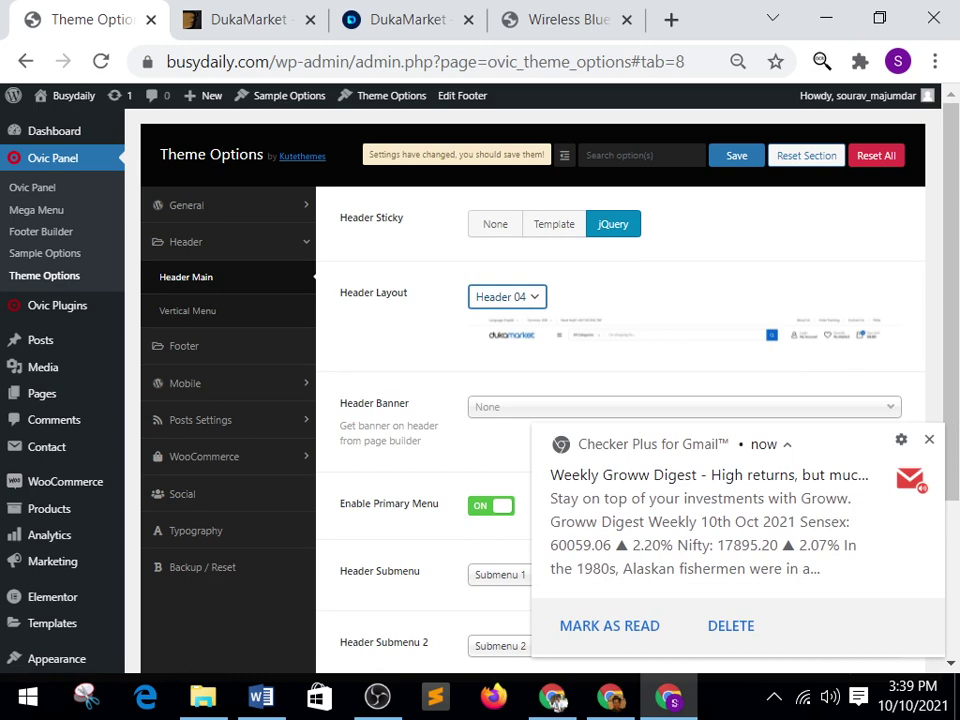
pyautogui.scroll(-1, 195, 413)
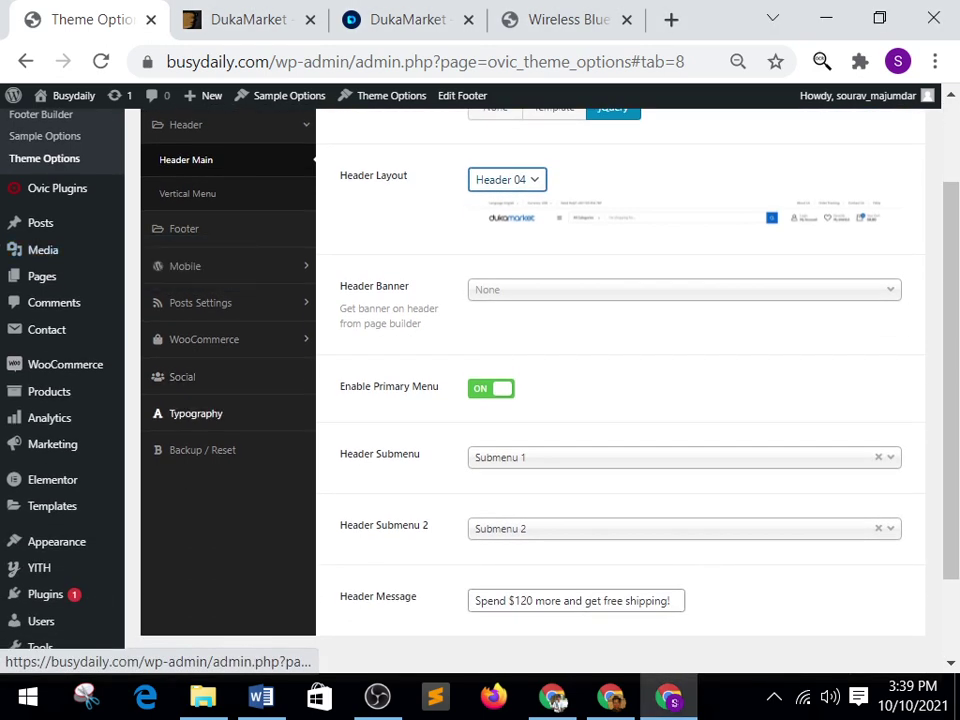
# Open the WooCommerce Shop Page settings in Theme Options.
pyautogui.click(204, 339)
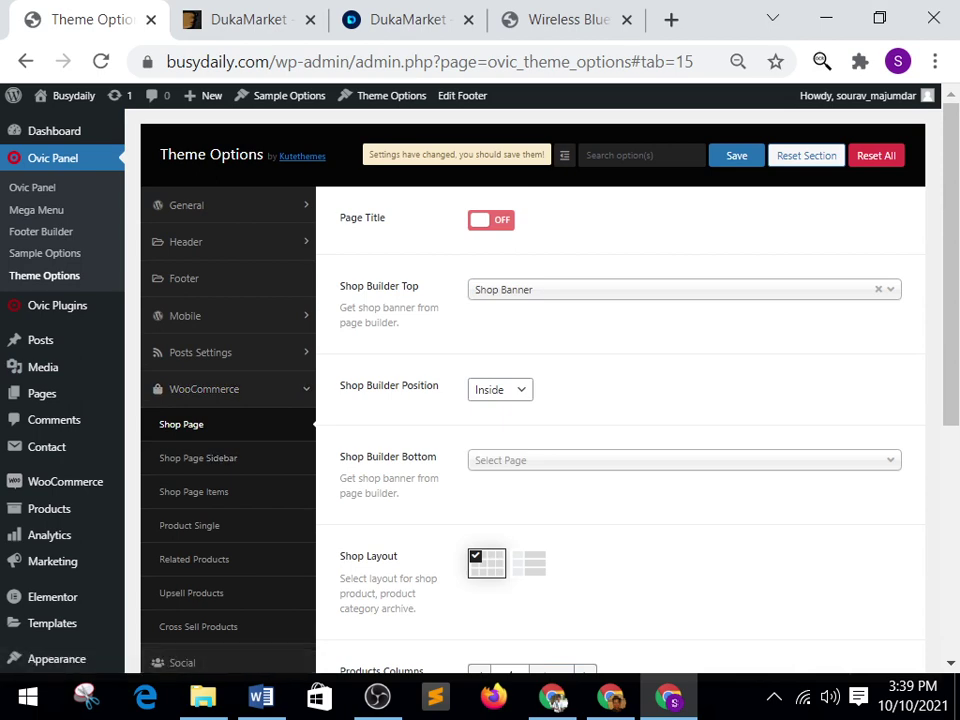
pyautogui.scroll(-1, 200, 420)
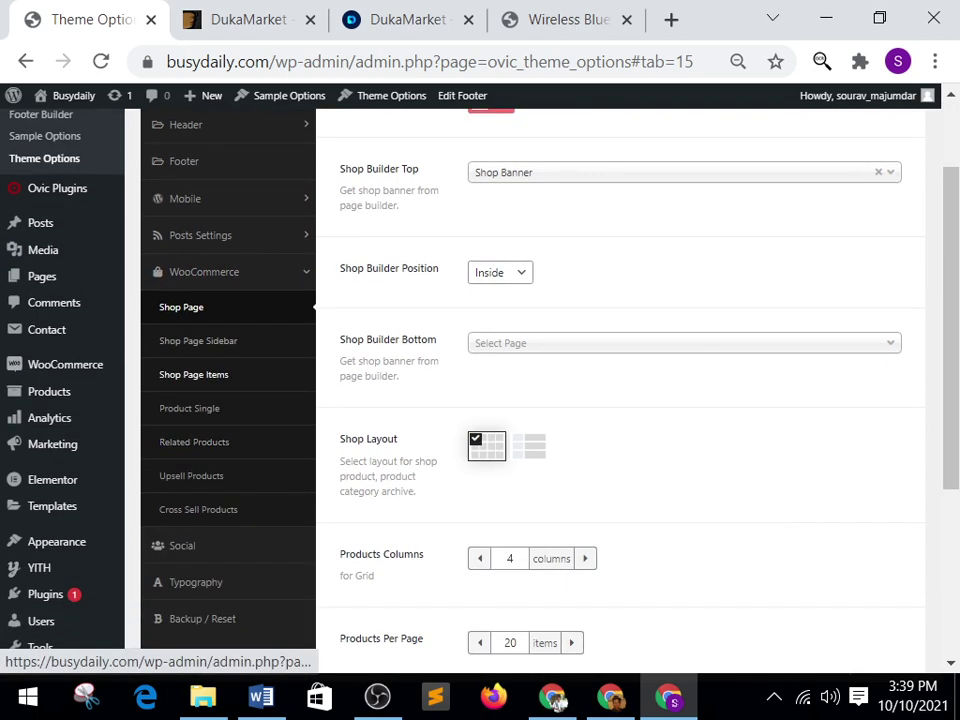
pyautogui.click(198, 340)
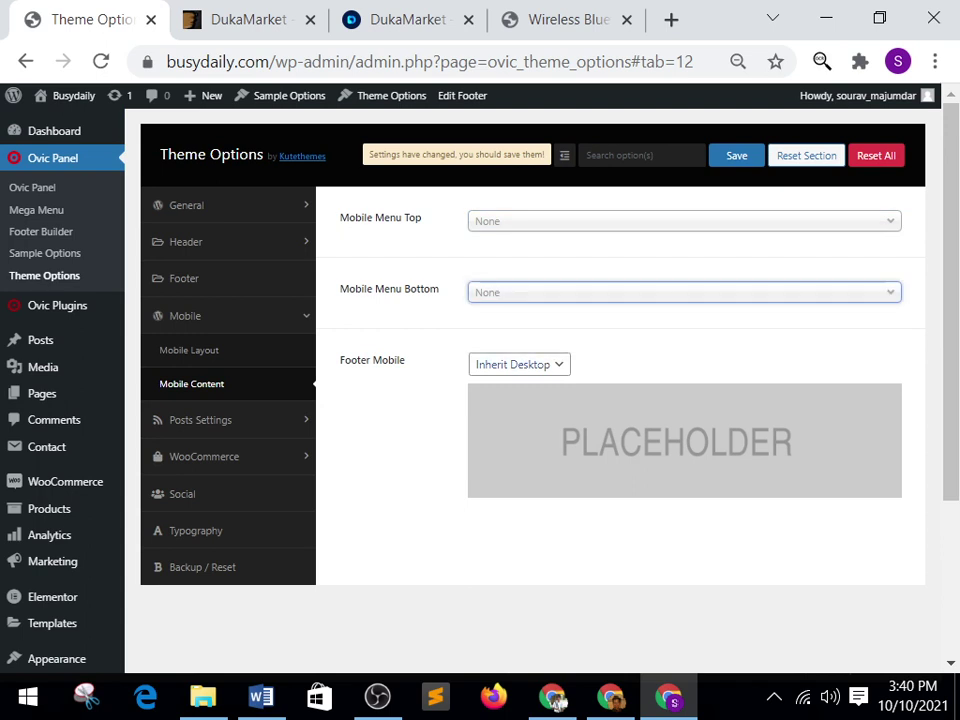
# Check the mobile footer choices unchanged, then browse Blog Page, Post Single and Shop Page settings.
pyautogui.press('Tab')
pyautogui.hotkey('alt', 'Down')
pyautogui.press('Escape')
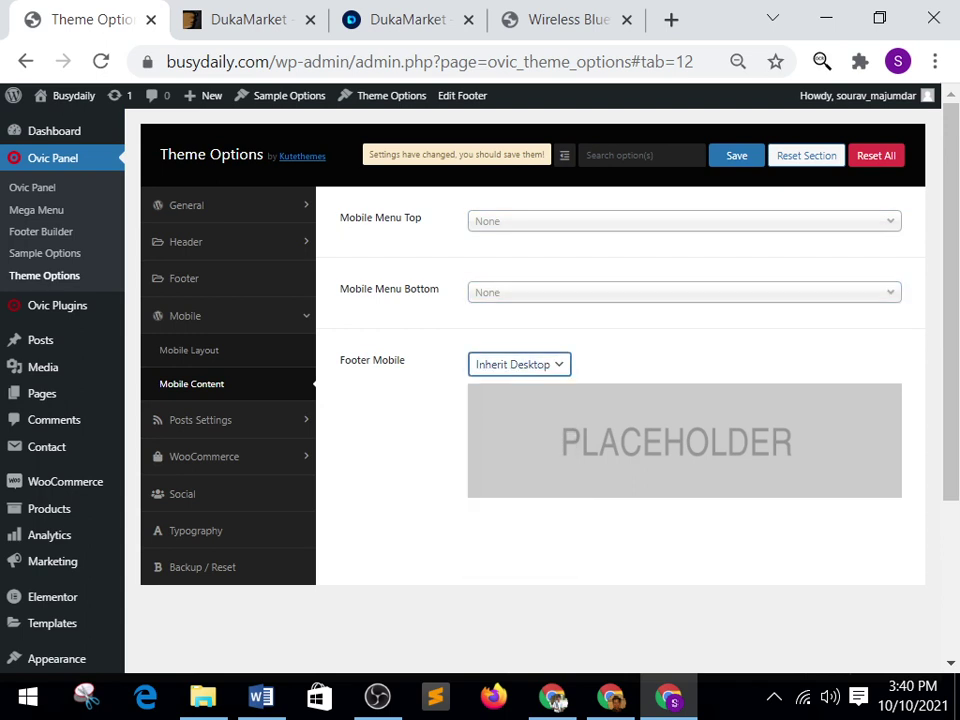
pyautogui.press('Tab')
pyautogui.press('Return')
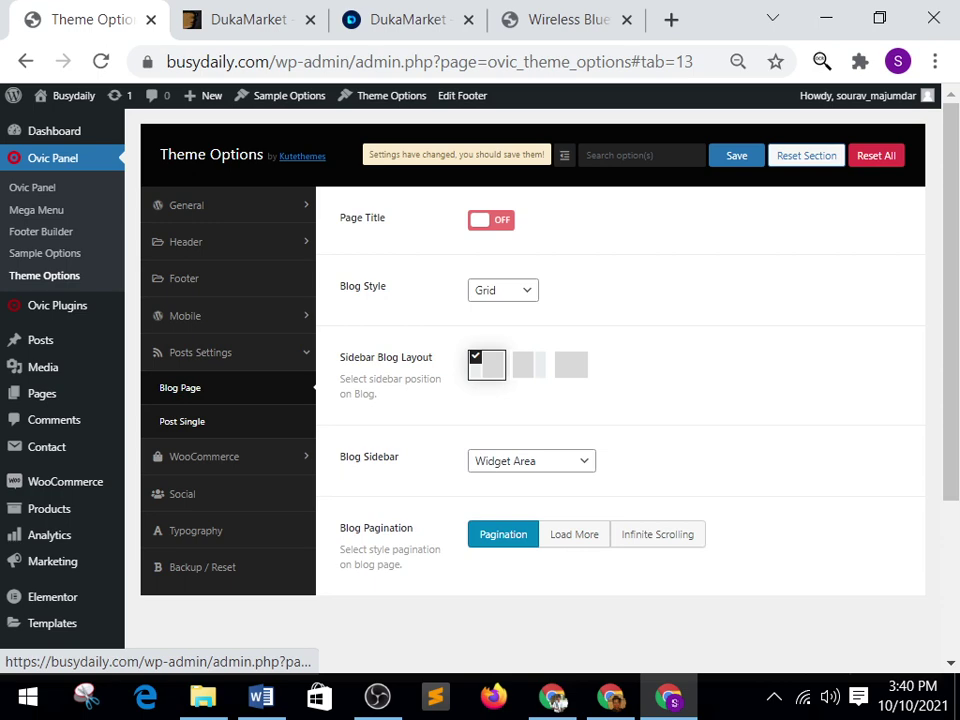
pyautogui.press('Tab')
pyautogui.press('Down')
pyautogui.press('Down')
pyautogui.press('Down')
pyautogui.press('Down')
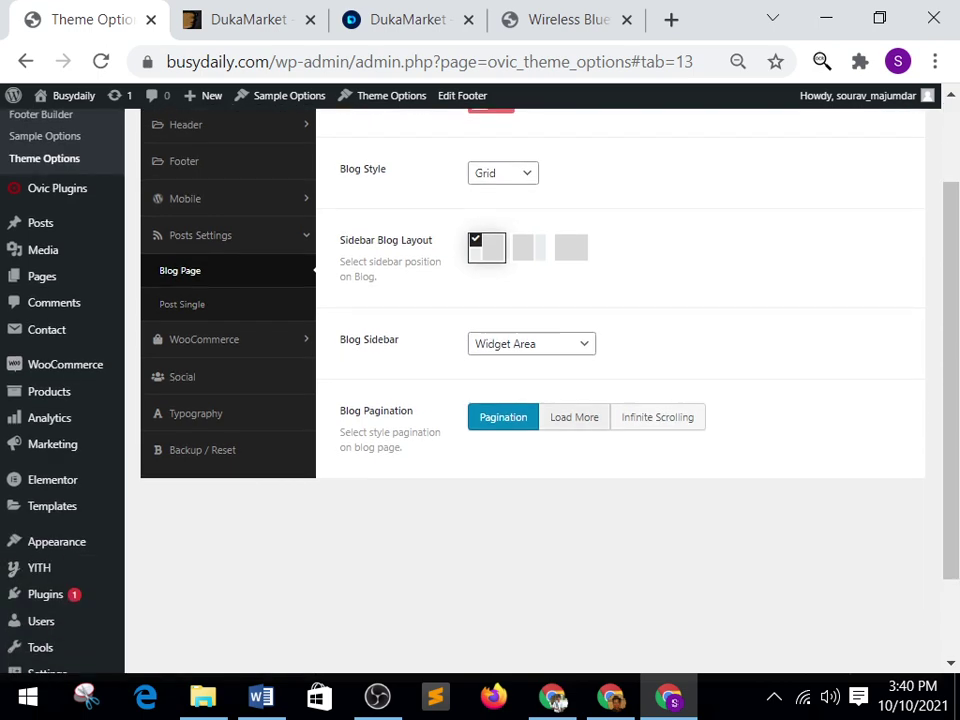
pyautogui.press('Return')
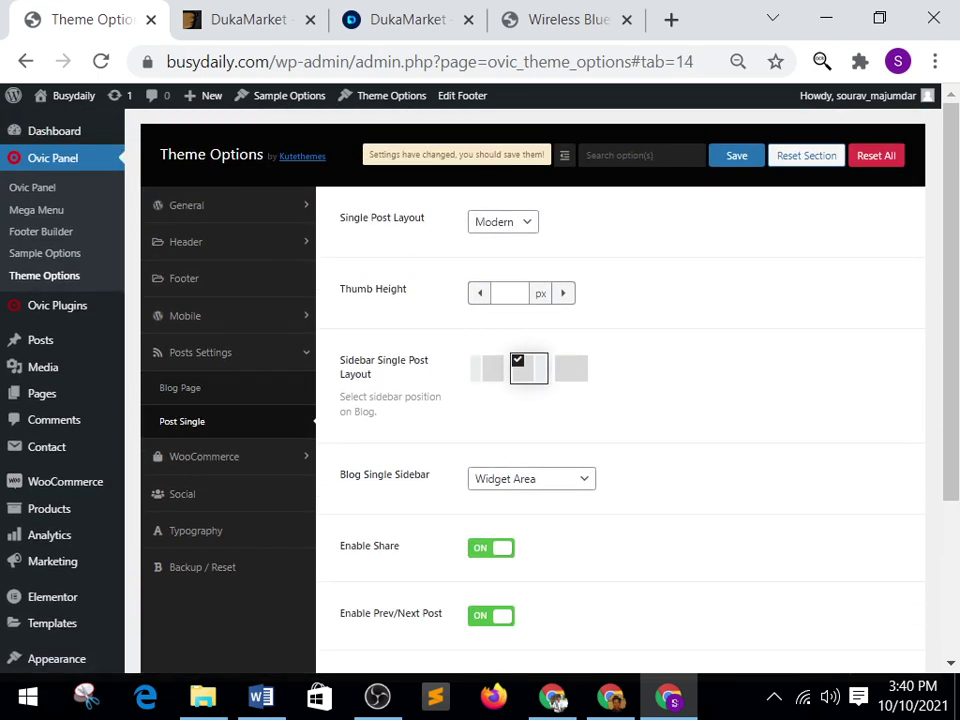
pyautogui.press('Tab')
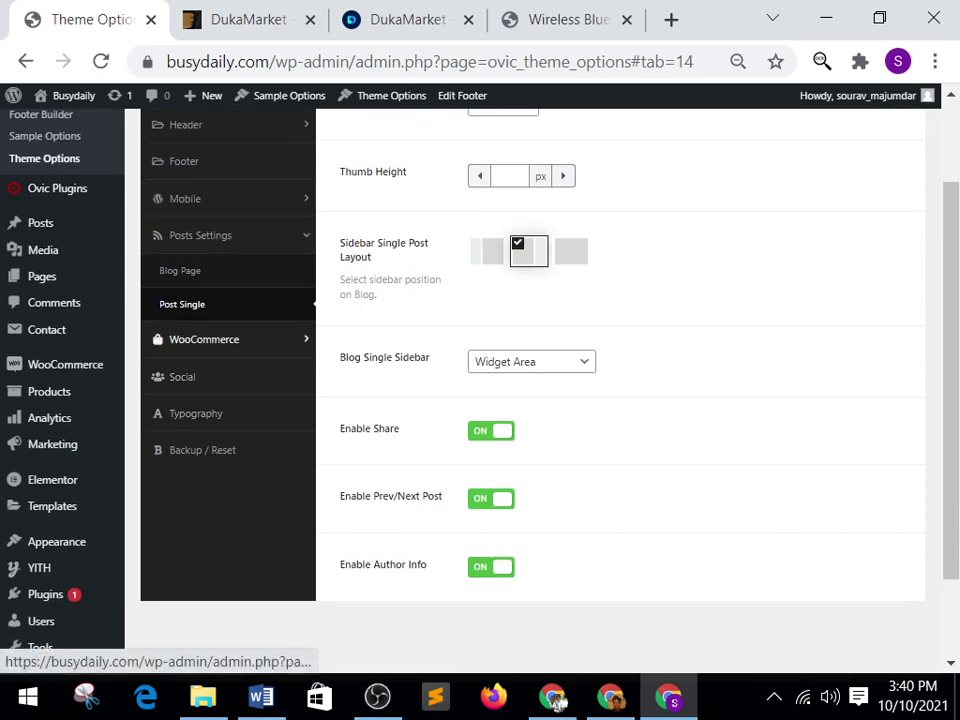
pyautogui.press('Return')
pyautogui.press('Down')
pyautogui.press('Down')
pyautogui.press('Down')
pyautogui.press('Down')
pyautogui.press('Down')
pyautogui.press('Down')
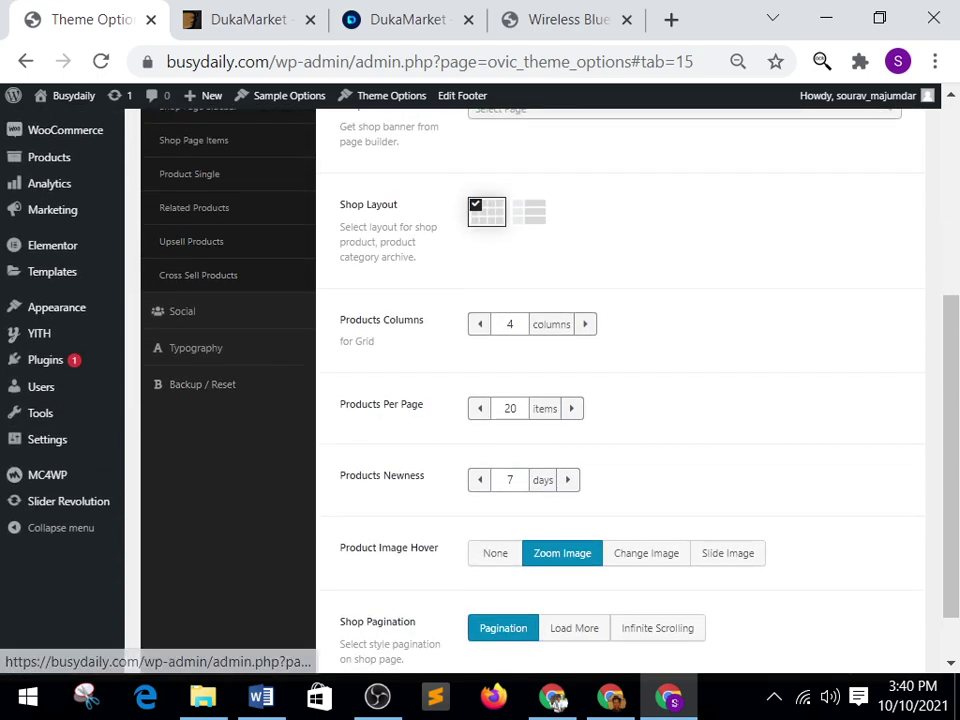
# Browse the Typography settings and body font list without changing anything.
pyautogui.press('Tab')
pyautogui.press('Tab')
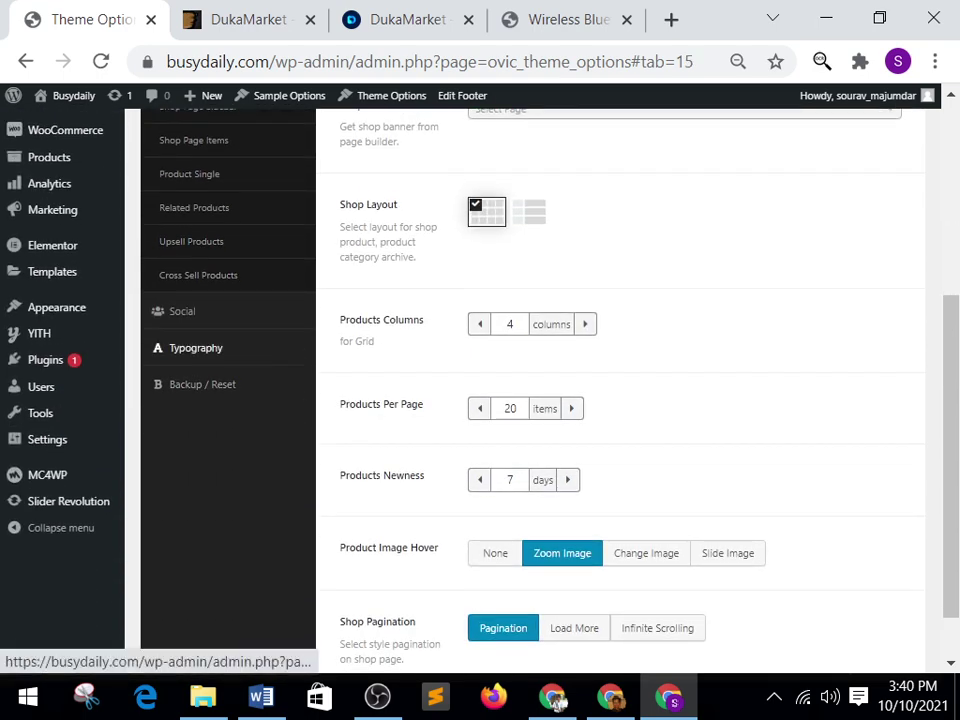
pyautogui.press('Return')
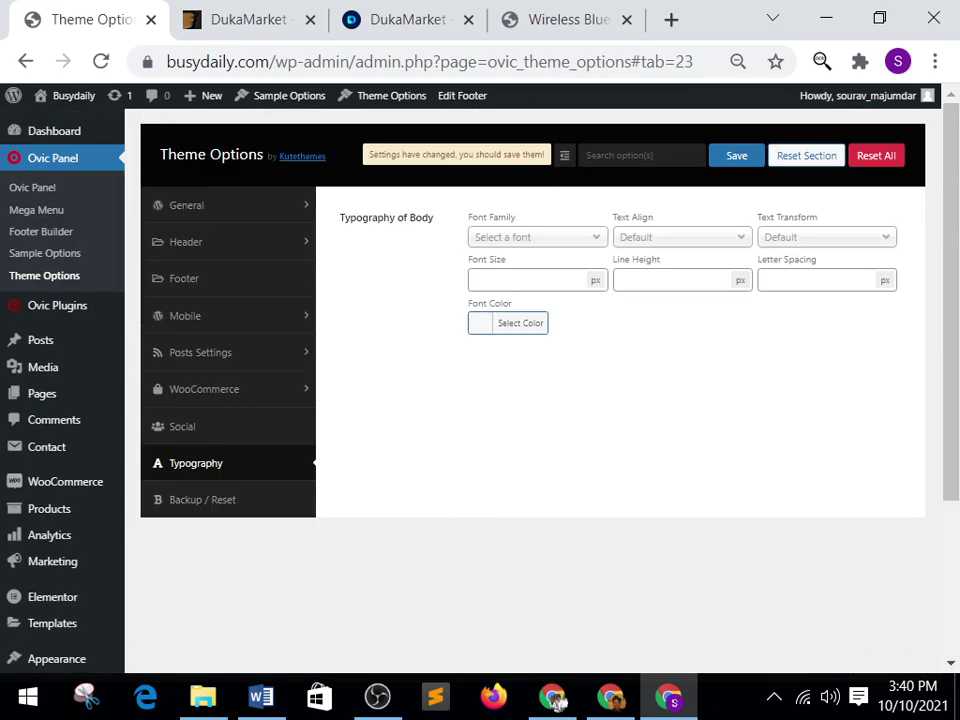
pyautogui.press('Tab')
pyautogui.press('Return')
pyautogui.press('Down')
pyautogui.press('Down')
pyautogui.press('Down')
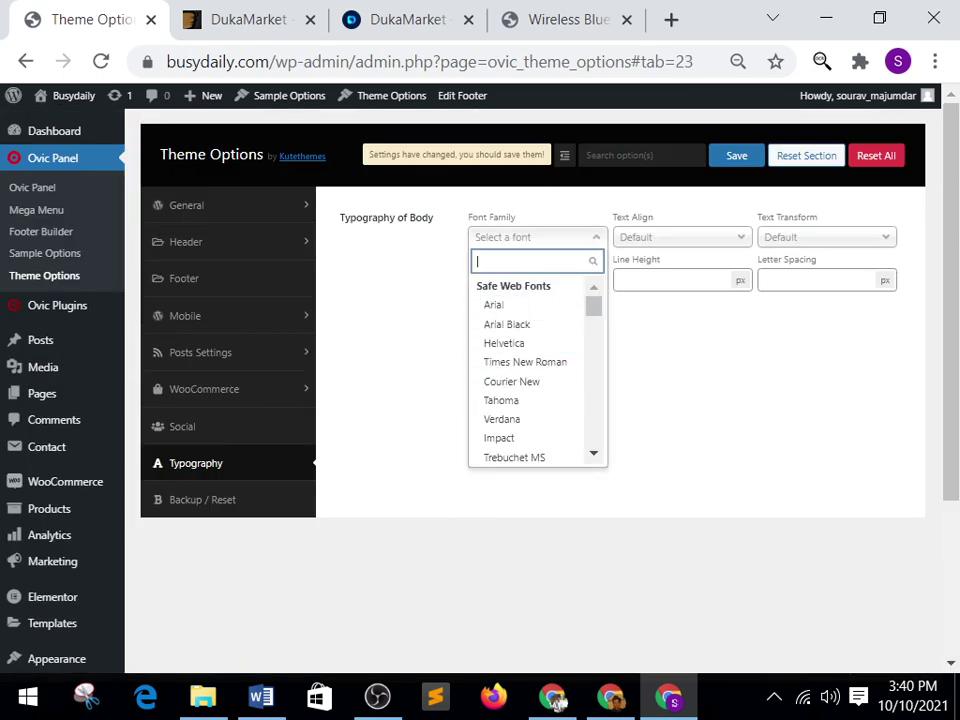
pyautogui.press('Escape')
pyautogui.press('pagedown')
pyautogui.press('pageup')
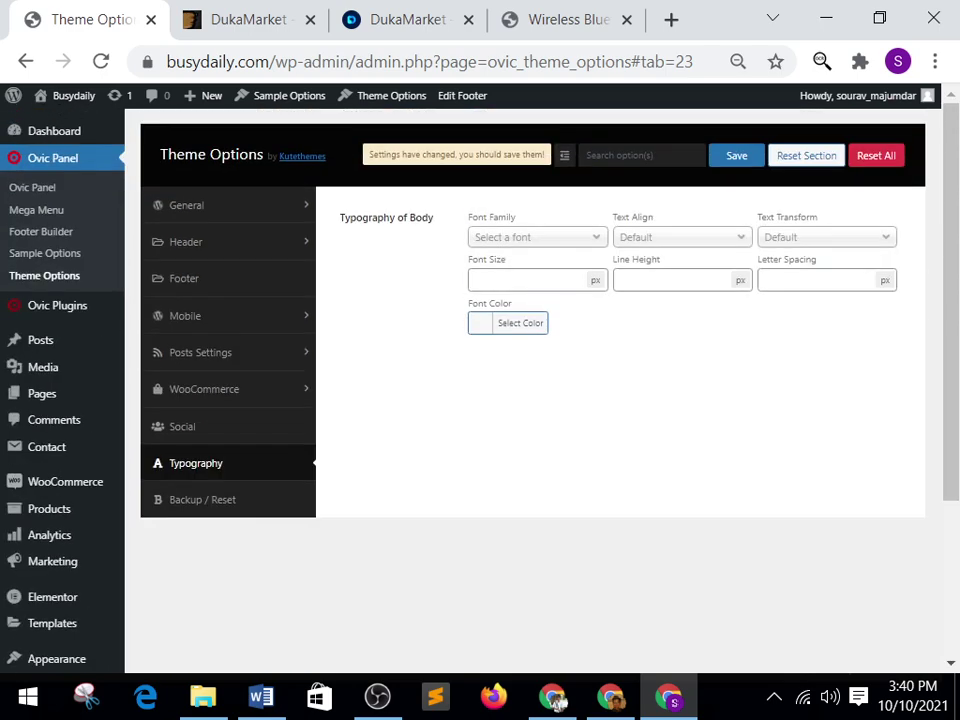
# View General and Enable/Disable options, then request Sample Options, triggering the Leave site? warning.
pyautogui.press('Return')
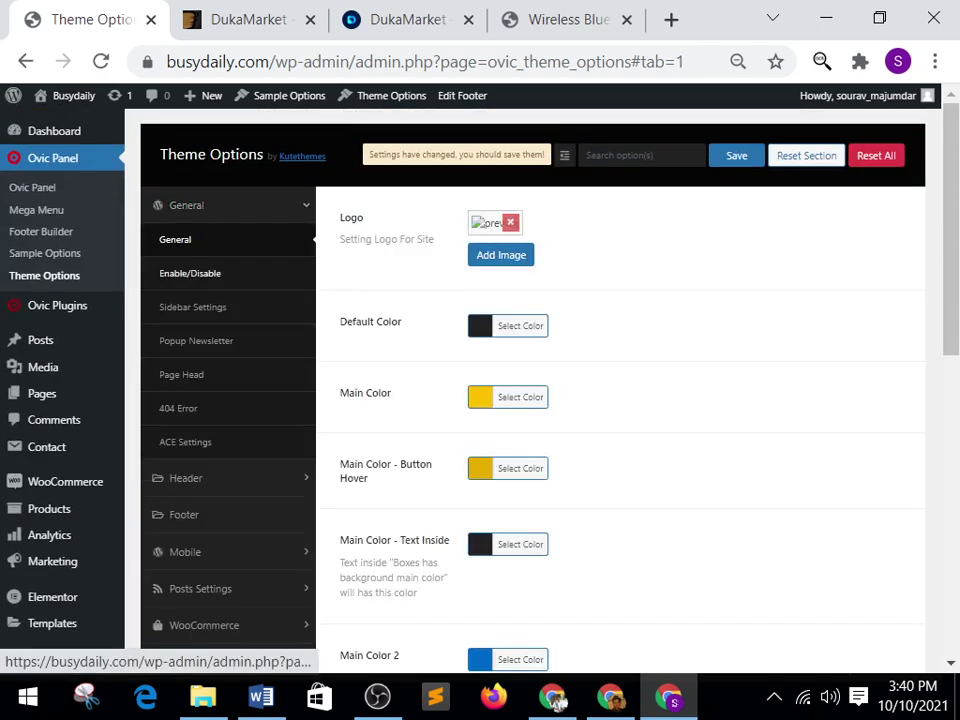
pyautogui.press('Tab')
pyautogui.press('Return')
pyautogui.press('Tab')
pyautogui.press('Tab')
pyautogui.press('Tab')
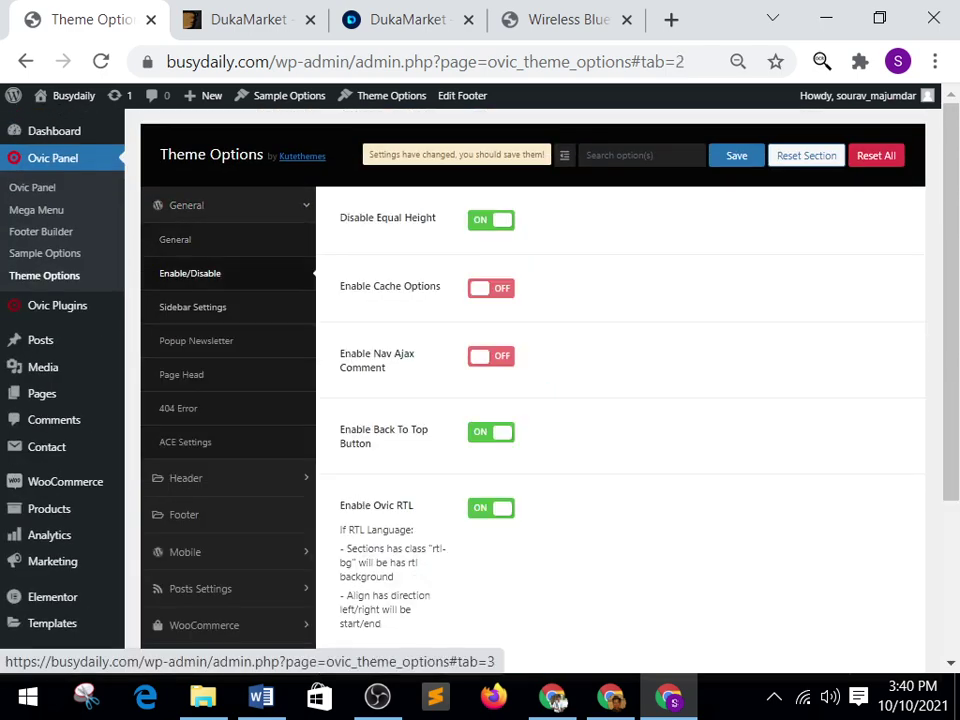
pyautogui.press('Tab')
pyautogui.press('Tab')
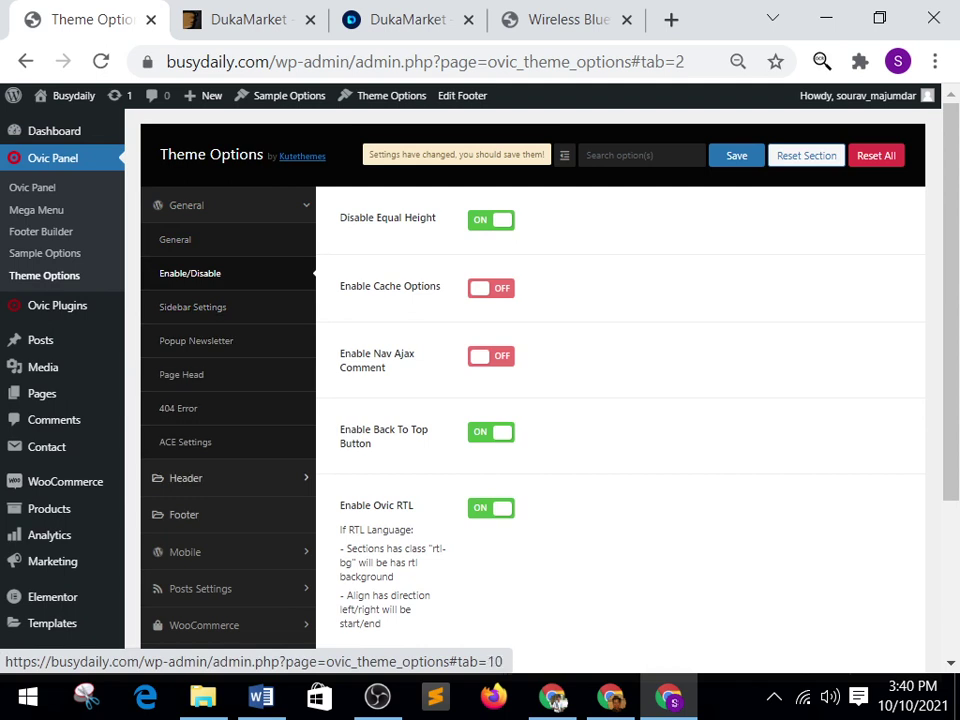
pyautogui.hotkey('shift', 'Tab')
pyautogui.hotkey('shift', 'Tab')
pyautogui.hotkey('shift', 'Tab')
pyautogui.hotkey('shift', 'Tab')
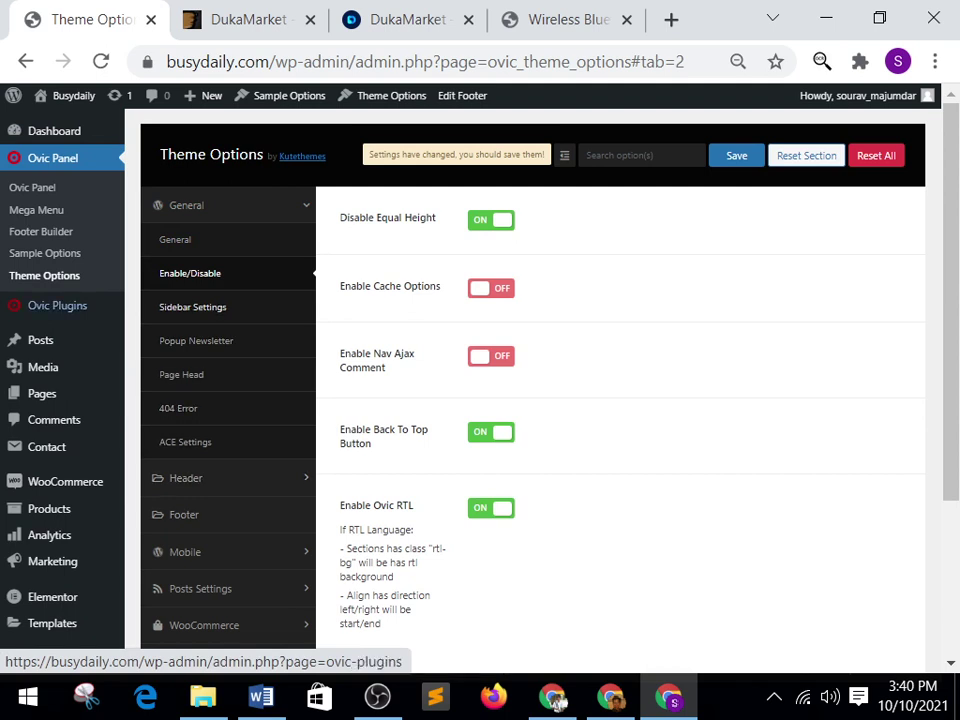
pyautogui.press('Return')
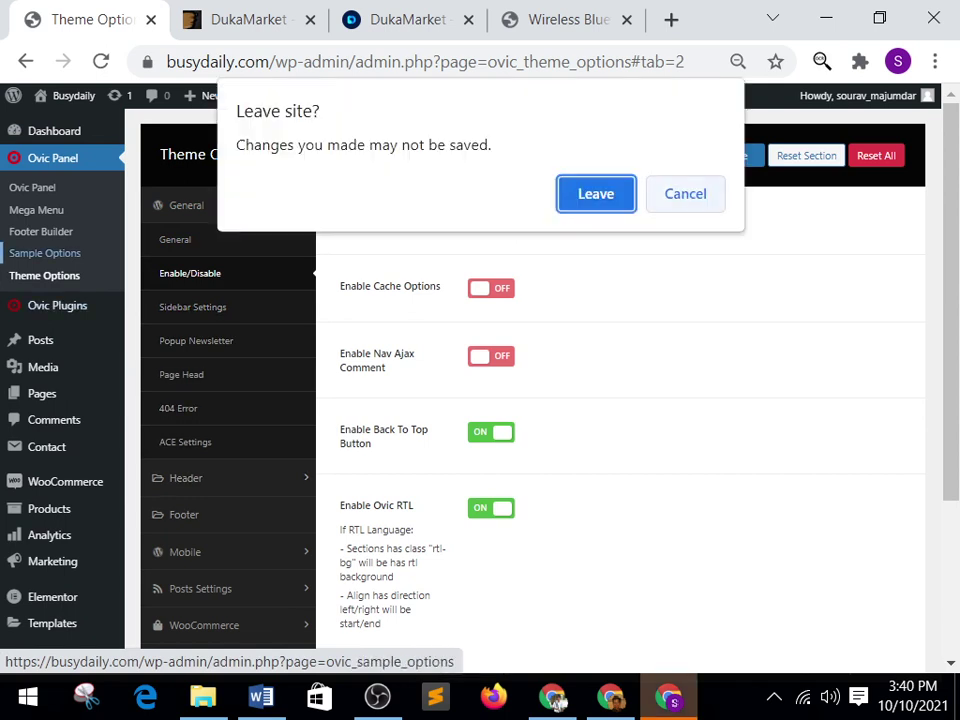
# Leave without saving and look over the Sample Options fields.
pyautogui.press('Return')
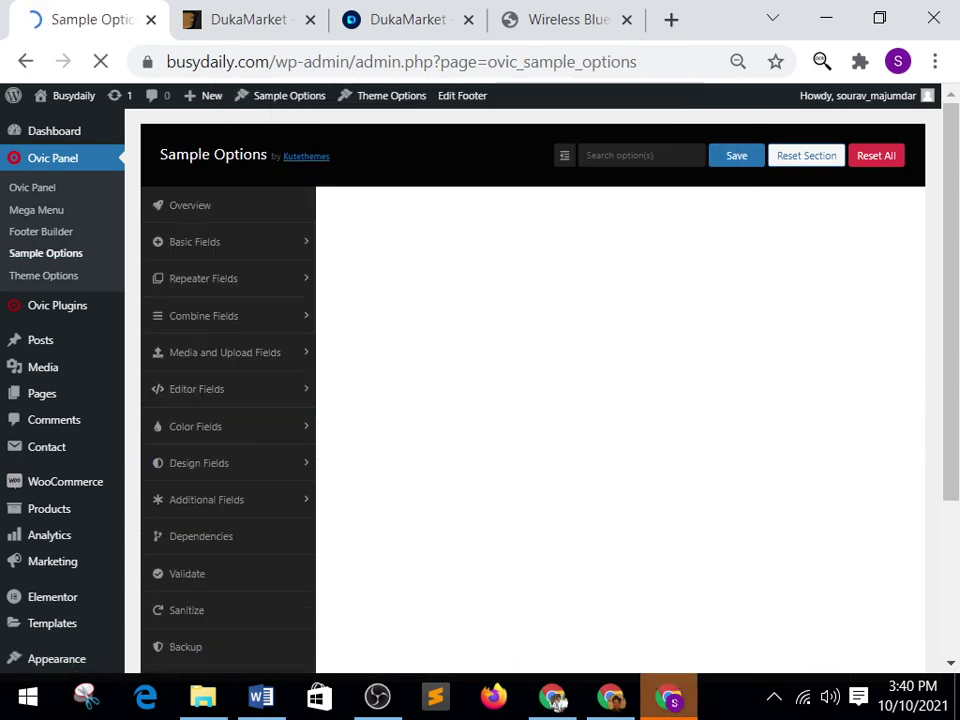
pyautogui.press('Down')
pyautogui.press('Down')
pyautogui.press('Down')
pyautogui.press('Down')
pyautogui.press('Down')
pyautogui.press('Down')
pyautogui.press('Down')
pyautogui.press('Down')
pyautogui.press('Down')
pyautogui.press('Down')
pyautogui.press('Down')
pyautogui.press('Down')
pyautogui.press('Down')
pyautogui.press('Down')
pyautogui.press('Down')
pyautogui.press('Down')
pyautogui.press('Down')
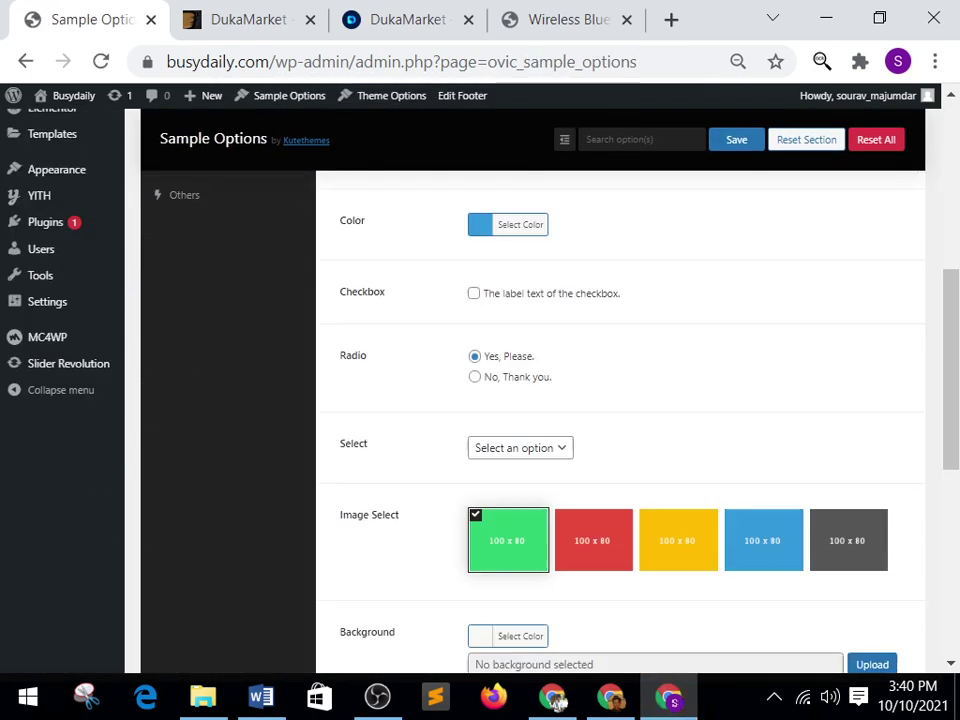
pyautogui.press('Home')
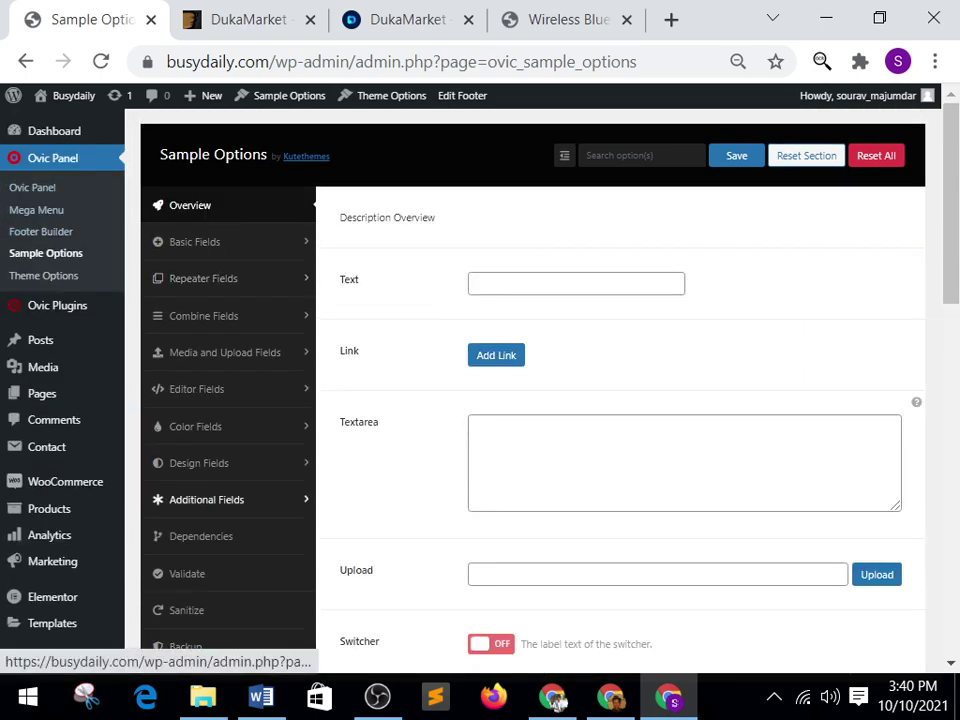
pyautogui.press('Down')
pyautogui.press('Down')
pyautogui.press('Down')
pyautogui.press('Down')
pyautogui.press('Down')
pyautogui.press('Down')
pyautogui.press('Down')
pyautogui.press('Down')
pyautogui.press('Up')
pyautogui.press('Up')
pyautogui.press('Up')
pyautogui.press('Up')
pyautogui.press('Up')
pyautogui.press('Up')
pyautogui.press('Up')
pyautogui.press('Up')
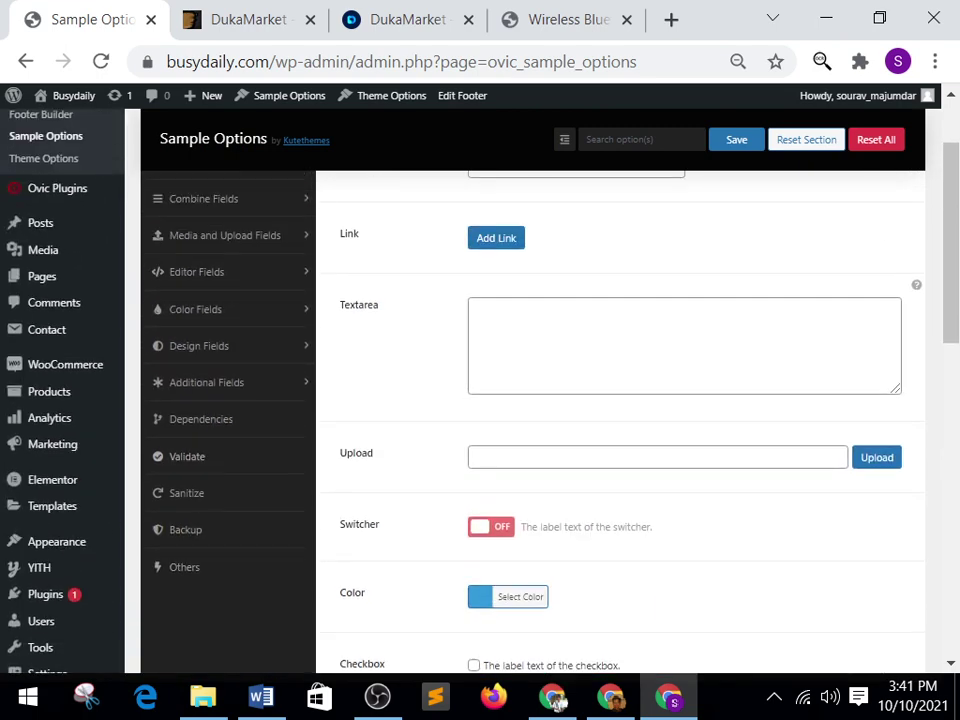
# Open the admin Dashboard, glance at the DukaMarket demo tab, and return.
pyautogui.press('Tab')
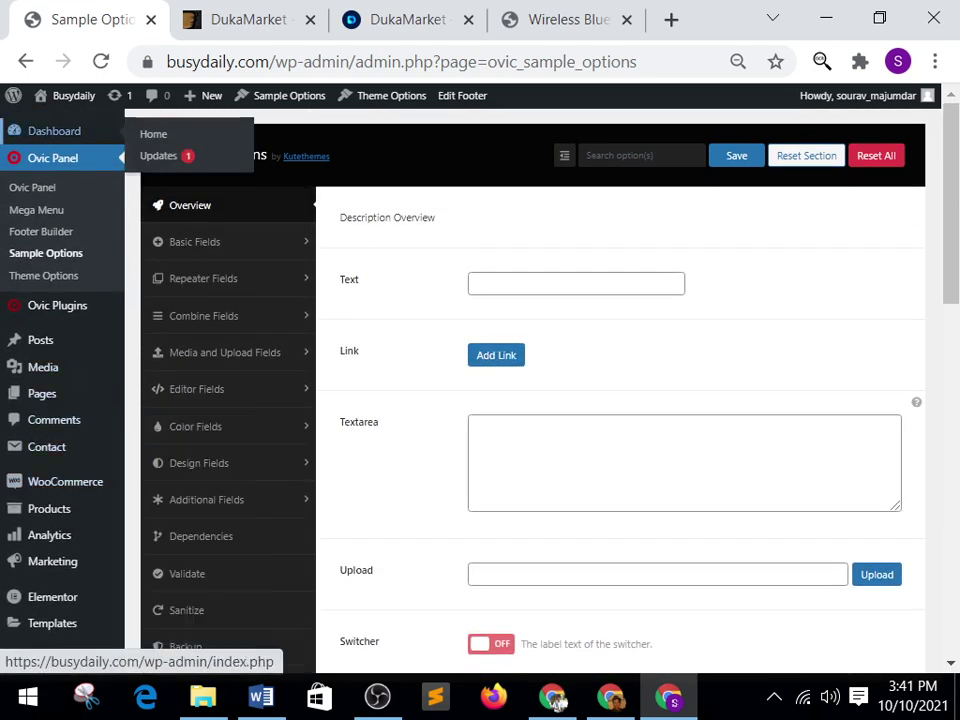
pyautogui.press('Return')
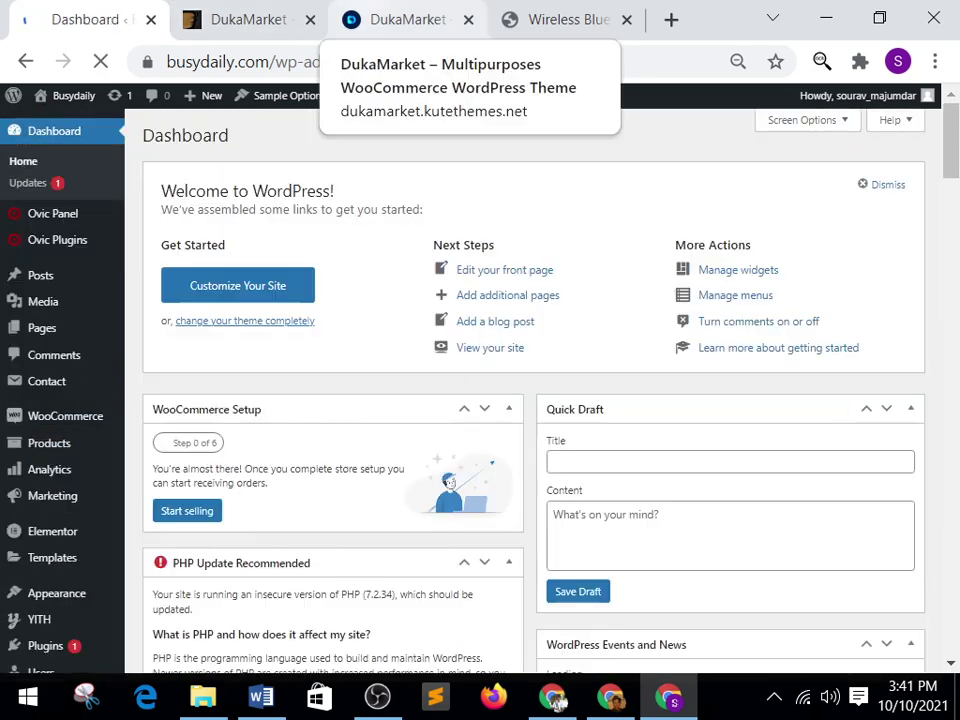
pyautogui.hotkey('ctrl', '3')
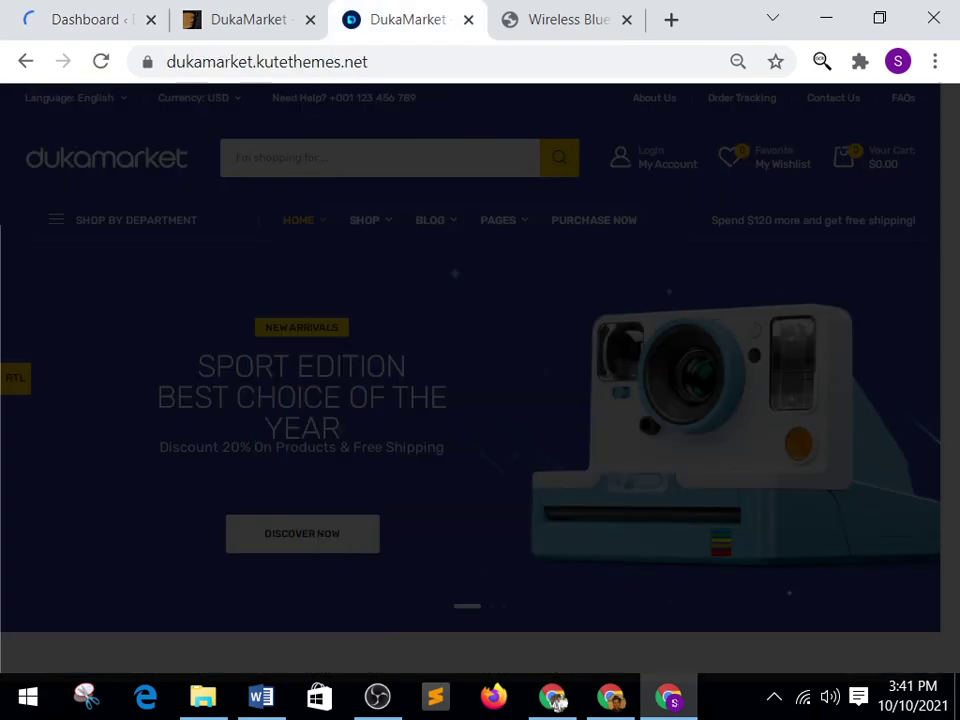
pyautogui.scroll(-5, 460, 490)
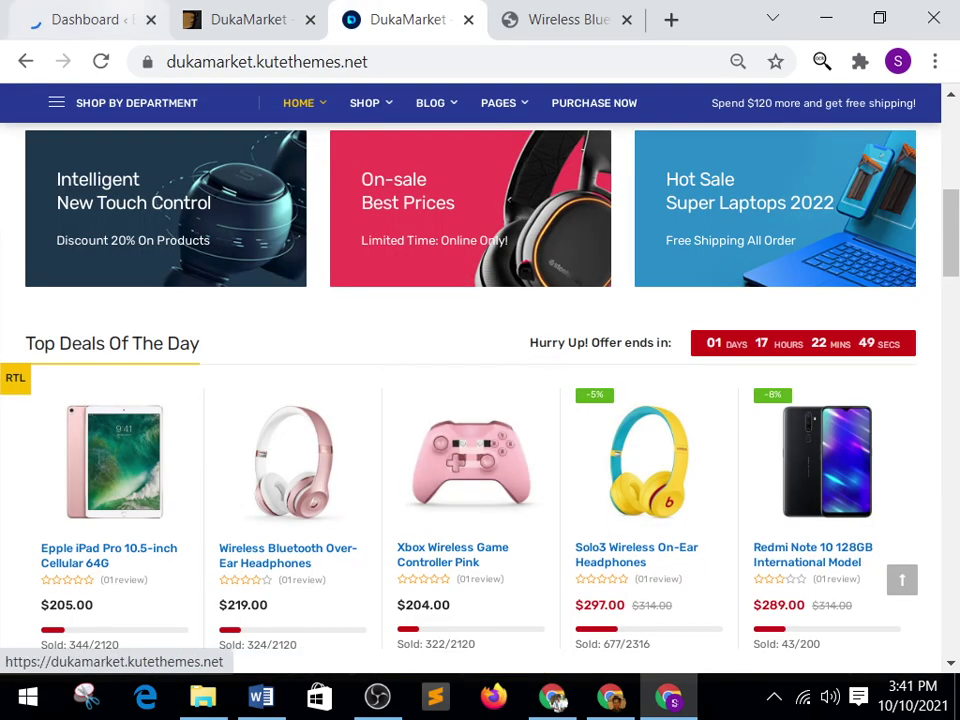
pyautogui.hotkey('ctrl', '1')
pyautogui.scroll(-3, 334, 358)
pyautogui.scroll(-4, 50, 400)
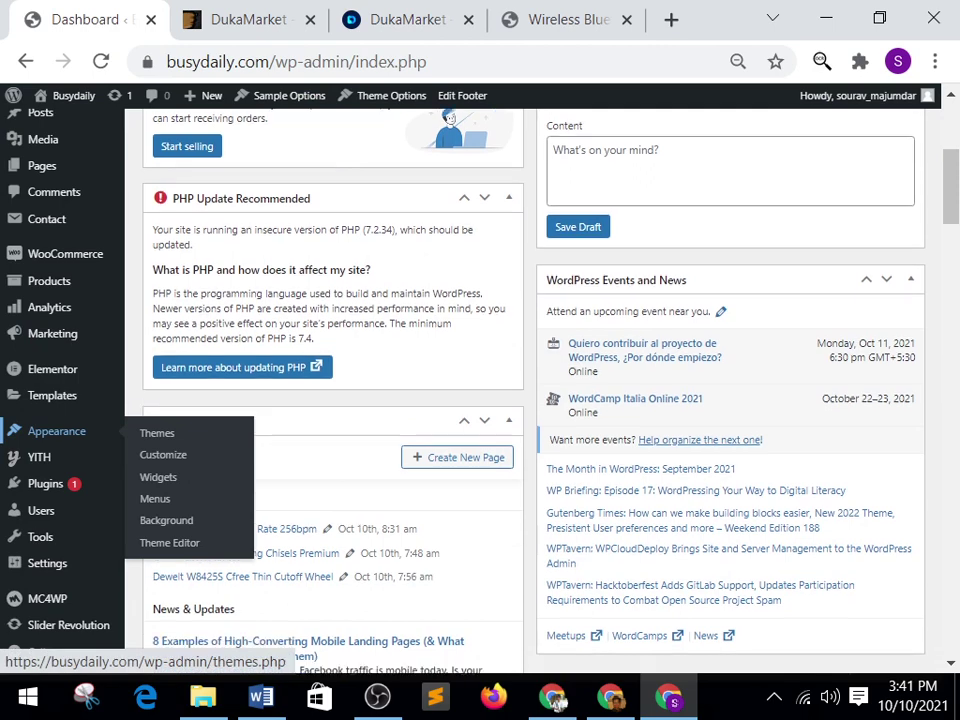
# Open Digital Blood Pressure Monitors for editing from the products list.
pyautogui.click(49, 281)
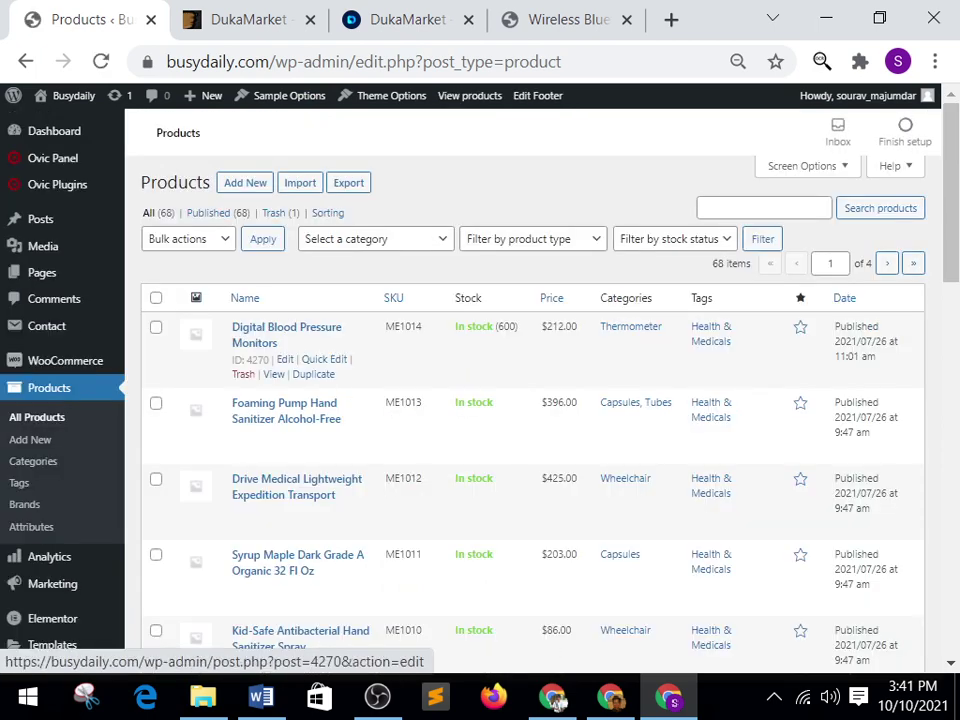
pyautogui.hotkey('shift', 'Tab')
pyautogui.hotkey('shift', 'Tab')
pyautogui.hotkey('shift', 'Tab')
pyautogui.hotkey('shift', 'Tab')
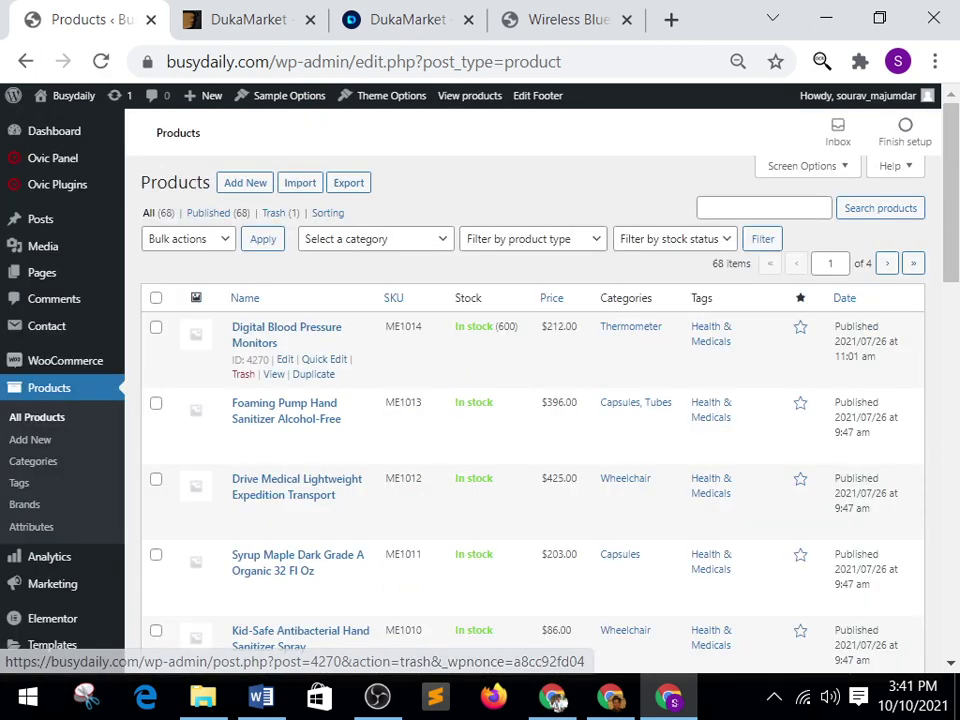
pyautogui.press('Return')
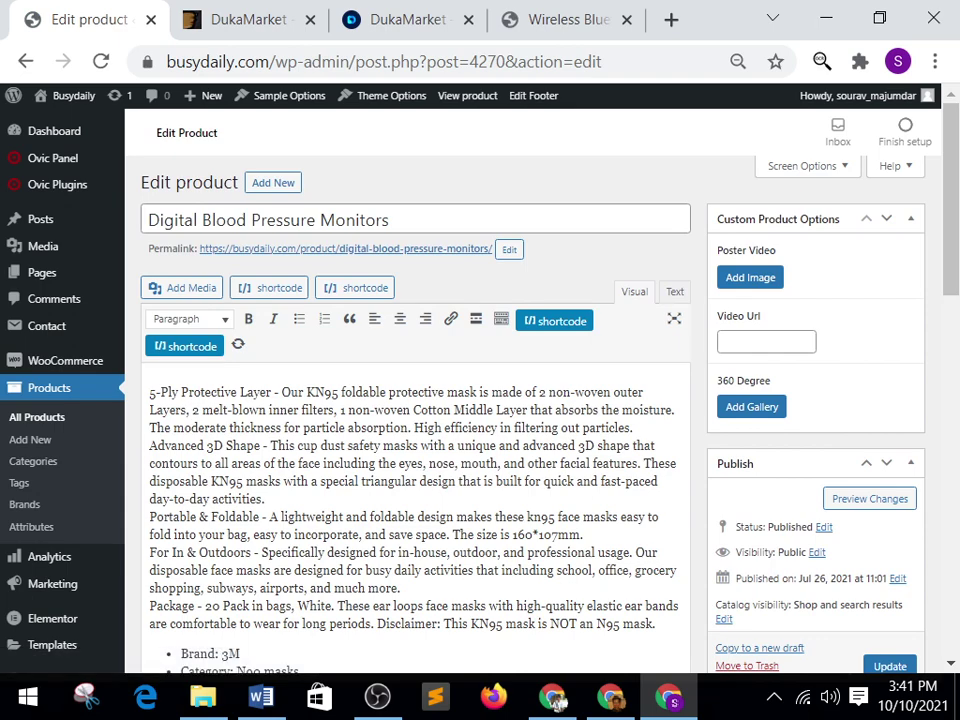
# Open the Set product image media picker showing the existing library images.
pyautogui.press('pagedown')
pyautogui.press('Down')
pyautogui.press('Down')
pyautogui.press('Down')
pyautogui.press('Down')
pyautogui.press('Down')
pyautogui.press('Down')
pyautogui.press('Down')
pyautogui.press('Down')
pyautogui.press('Down')
pyautogui.press('Down')
pyautogui.press('Down')
pyautogui.press('Down')
pyautogui.press('Down')
pyautogui.press('Down')
pyautogui.press('Down')
pyautogui.press('Down')
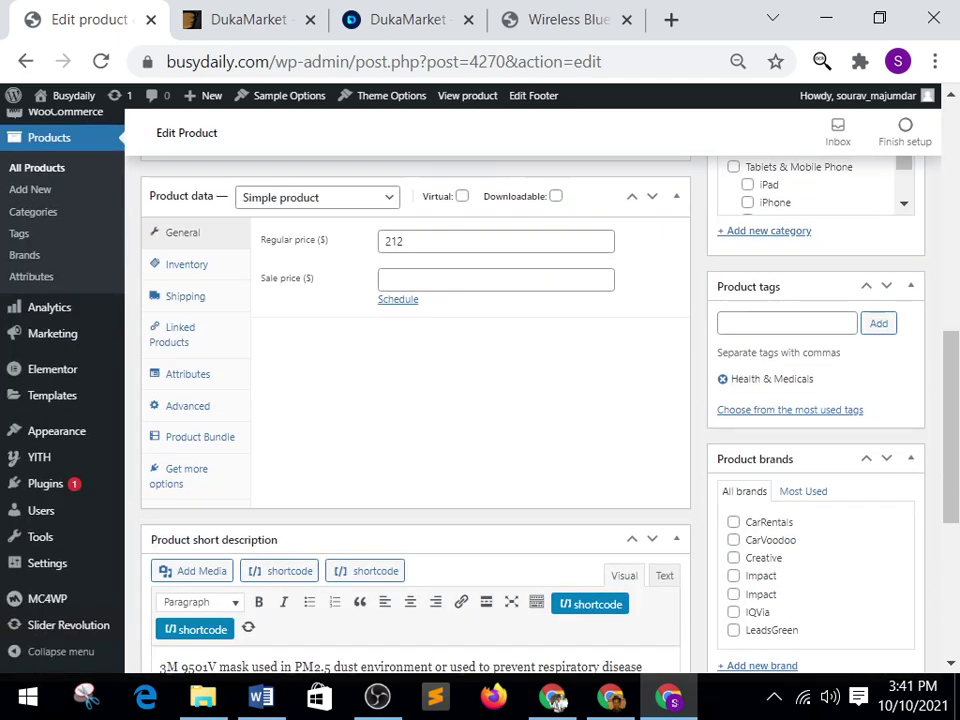
pyautogui.press('Down')
pyautogui.press('Tab')
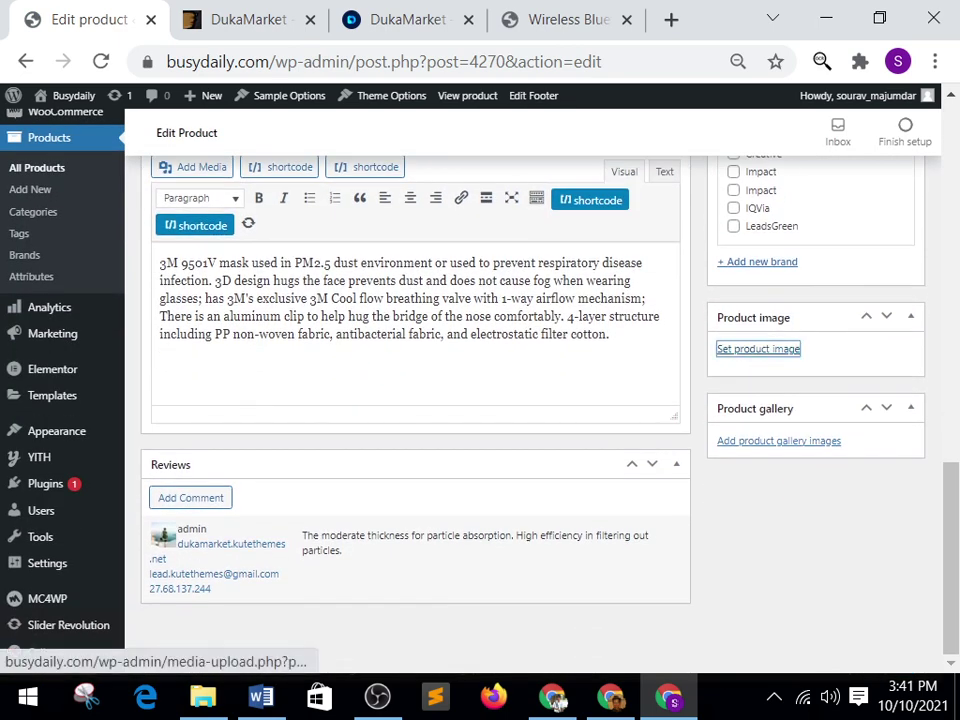
pyautogui.press('Return')
pyautogui.press('Right')
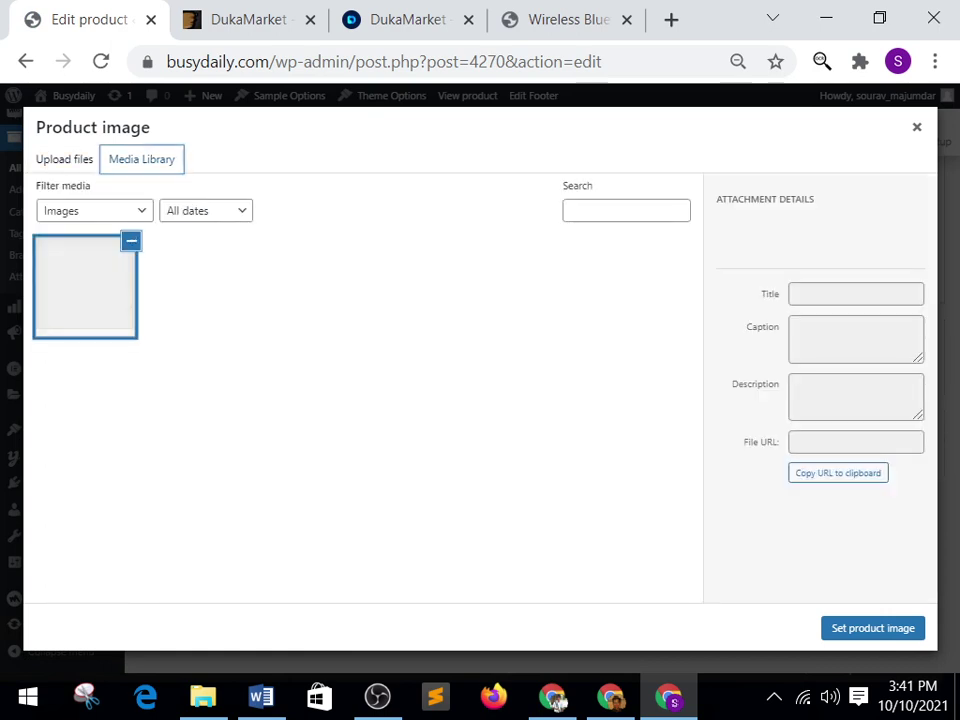
# Switch the Product image dialog to Upload files and open the file chooser.
pyautogui.press('Left')
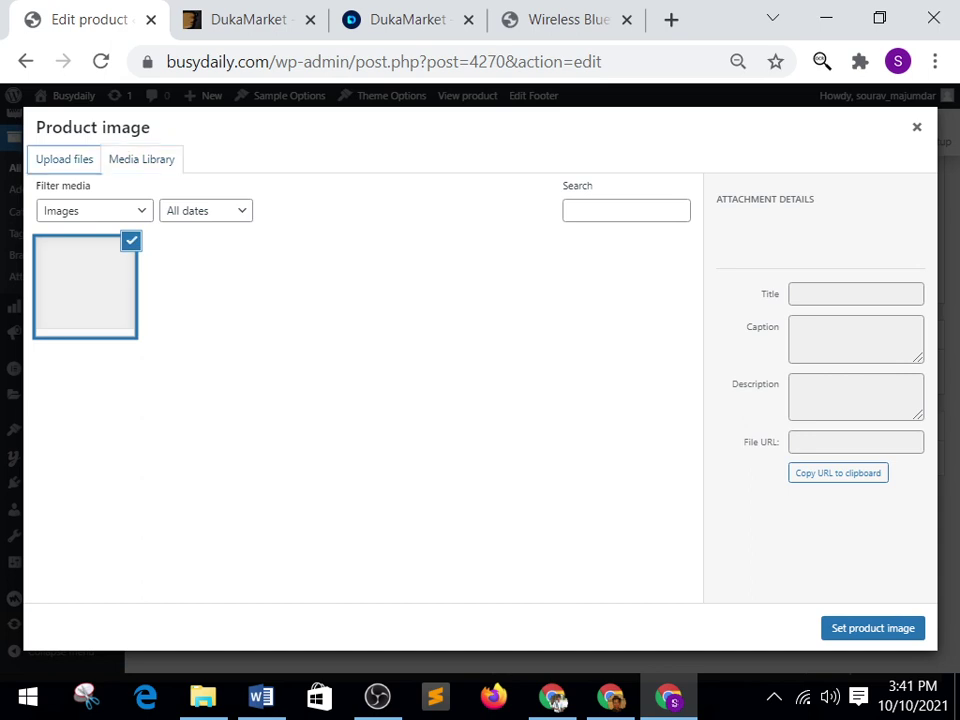
pyautogui.press('Right')
pyautogui.press('Tab')
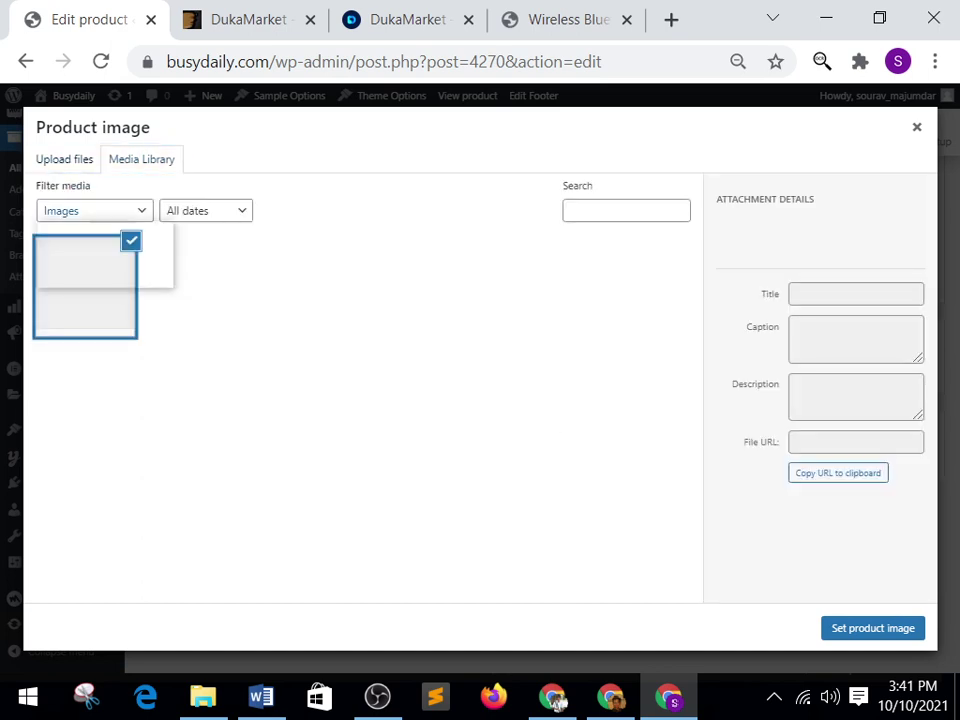
pyautogui.hotkey('alt', 'Down')
pyautogui.press('Tab')
pyautogui.hotkey('alt', 'Down')
pyautogui.press('Escape')
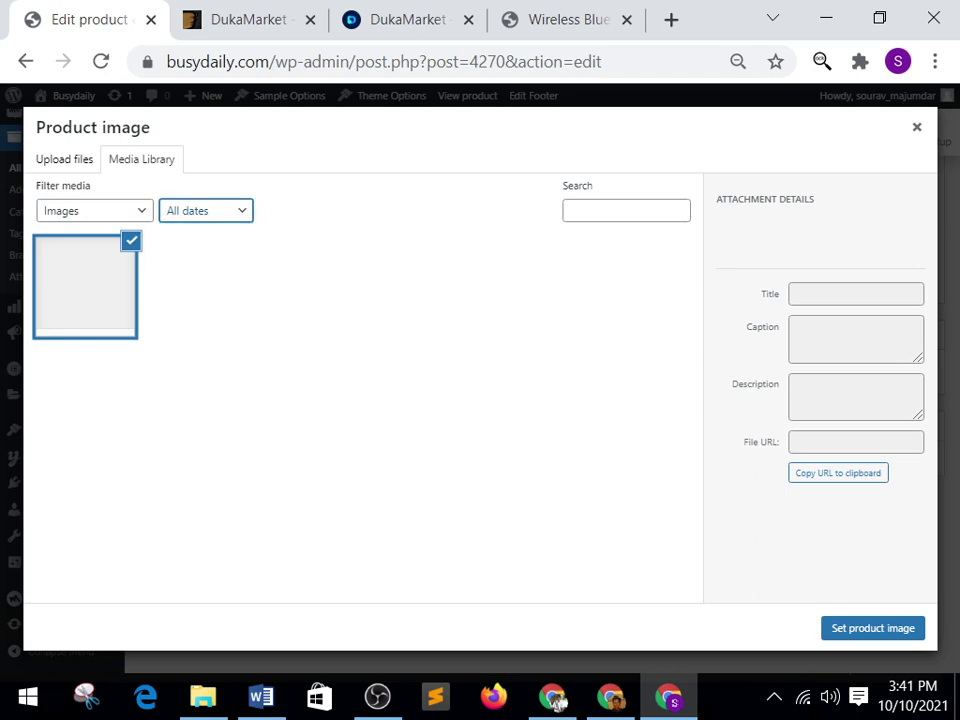
pyautogui.hotkey('shift', 'Tab')
pyautogui.hotkey('shift', 'Tab')
pyautogui.press('Left')
pyautogui.press('Tab')
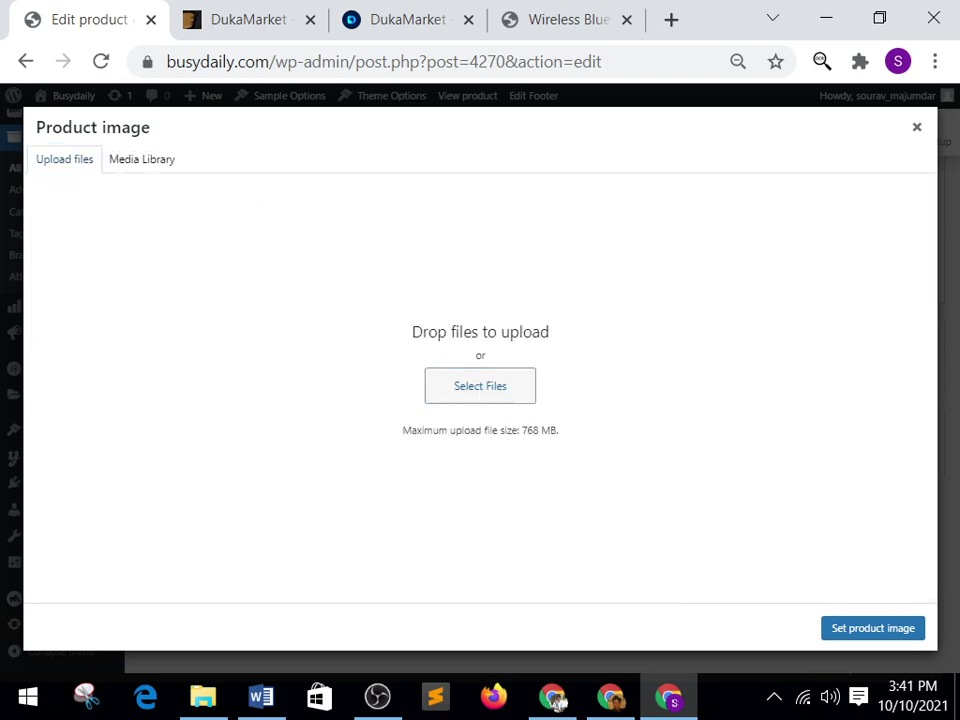
pyautogui.press('Return')
# Browse from Downloads to the Busydaily imege folder on Local Disk (E:).
pyautogui.hotkey('alt', 'Up')
pyautogui.hotkey('alt', 'Up')
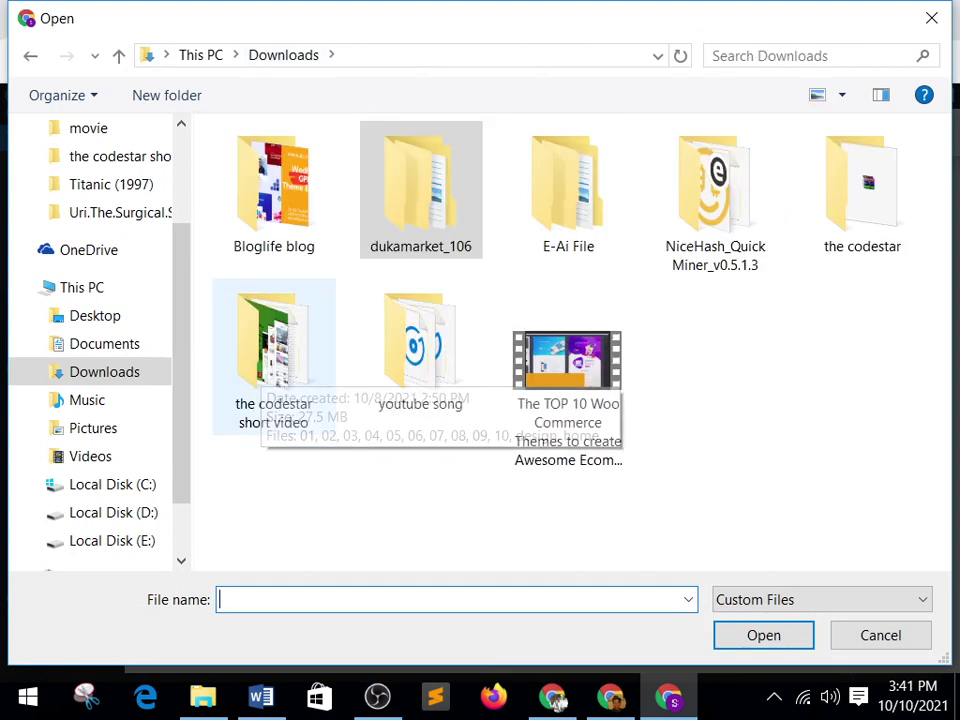
pyautogui.press('Return')
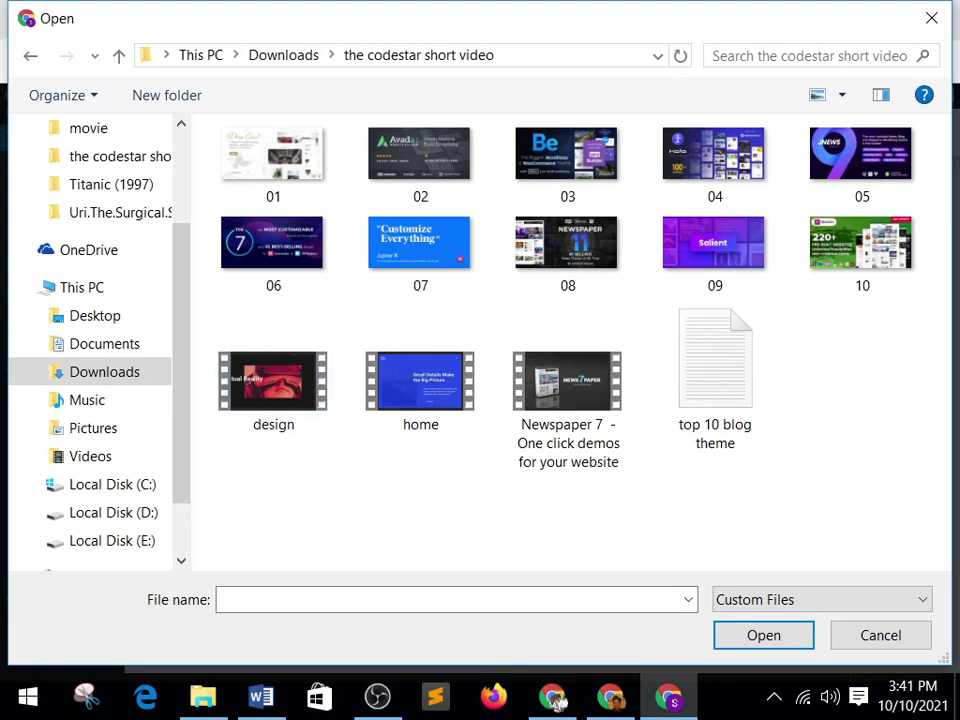
pyautogui.hotkey('alt', 'Up')
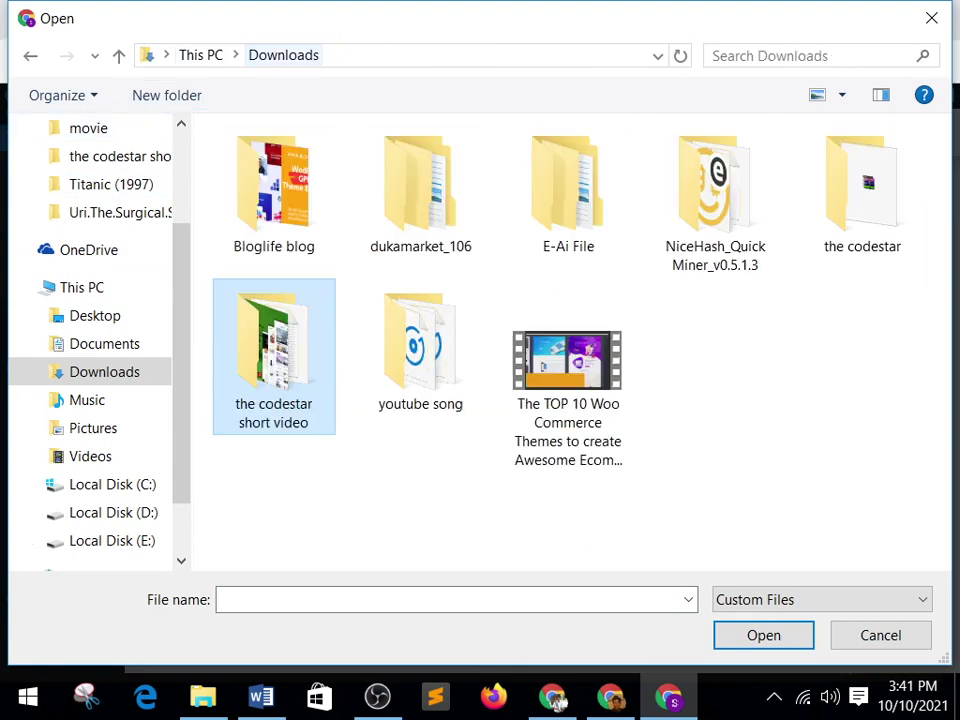
pyautogui.hotkey('alt', 'Up')
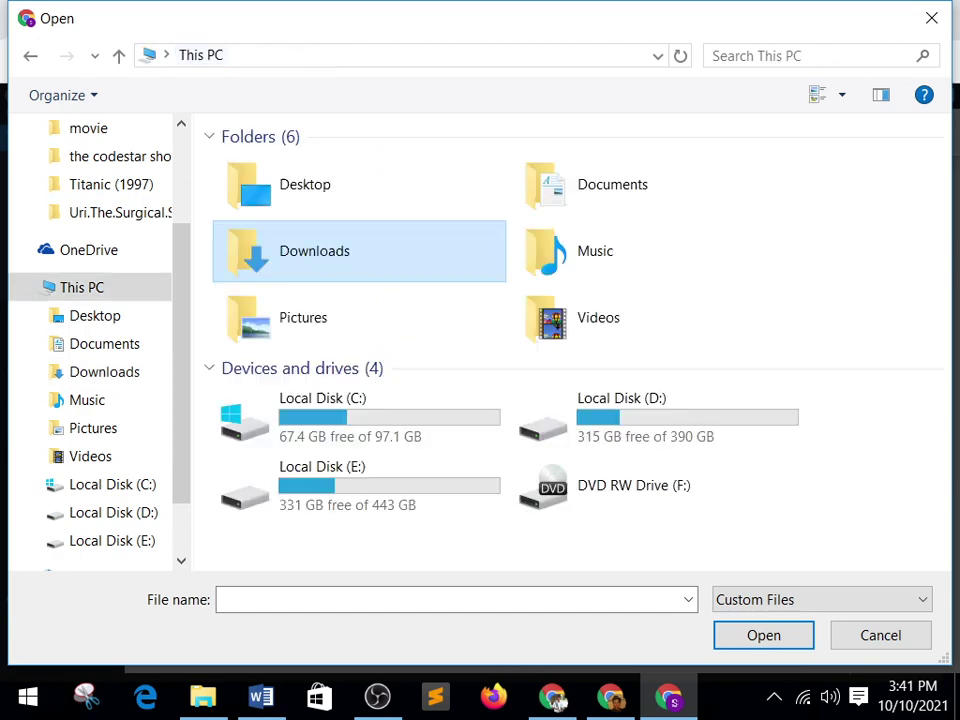
pyautogui.doubleClick(360, 485)
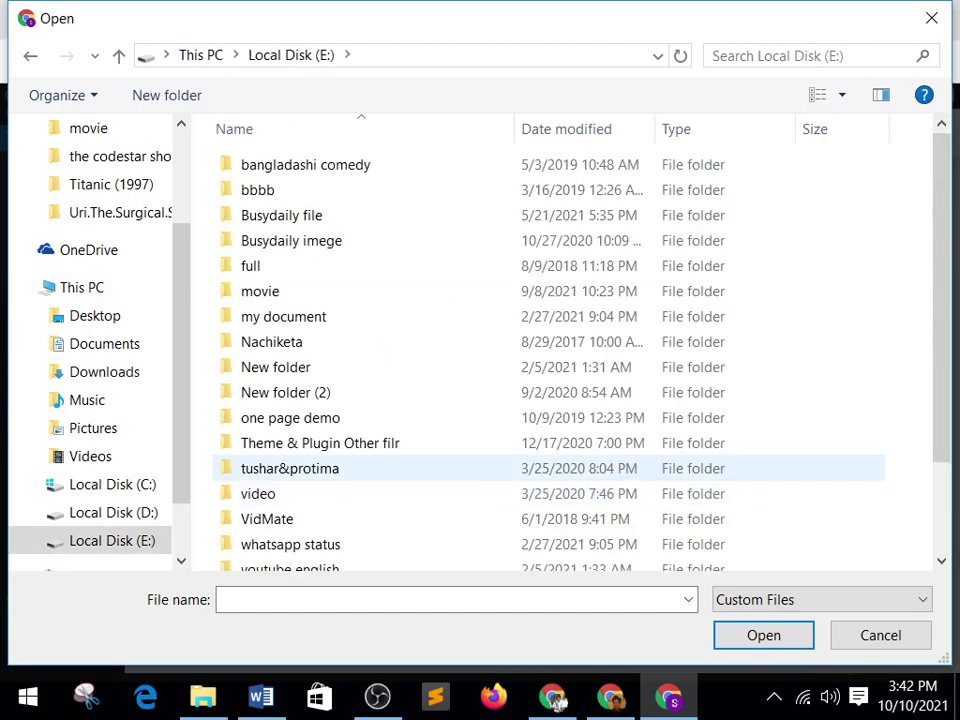
pyautogui.press('Down')
pyautogui.press('Return')
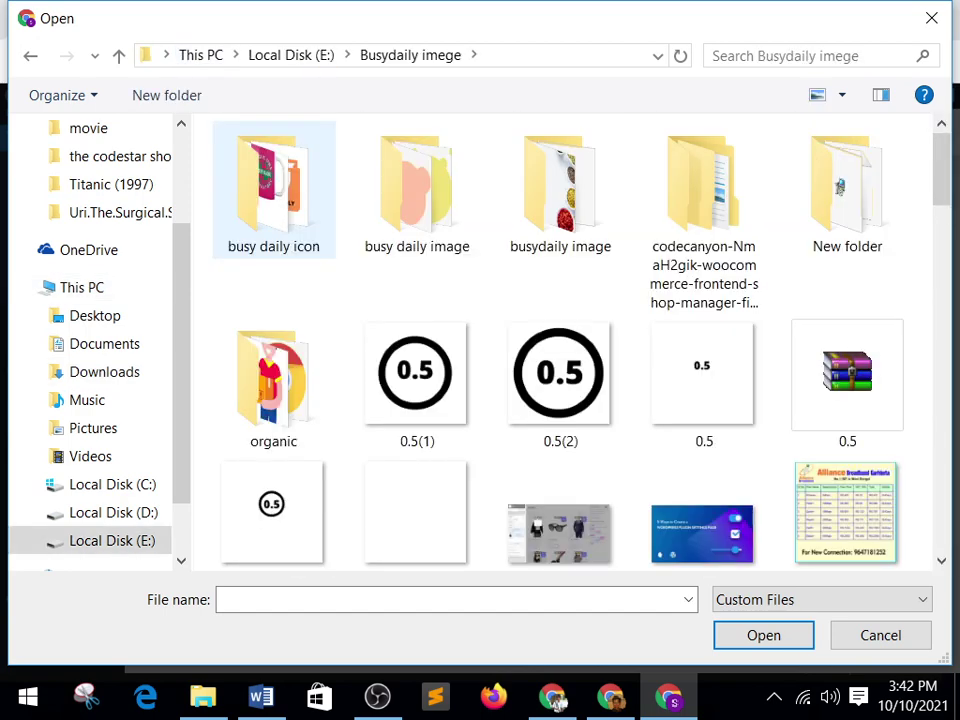
# Open the organic folder and upload full-homepage to the media library.
pyautogui.press('Right')
pyautogui.press('Right')
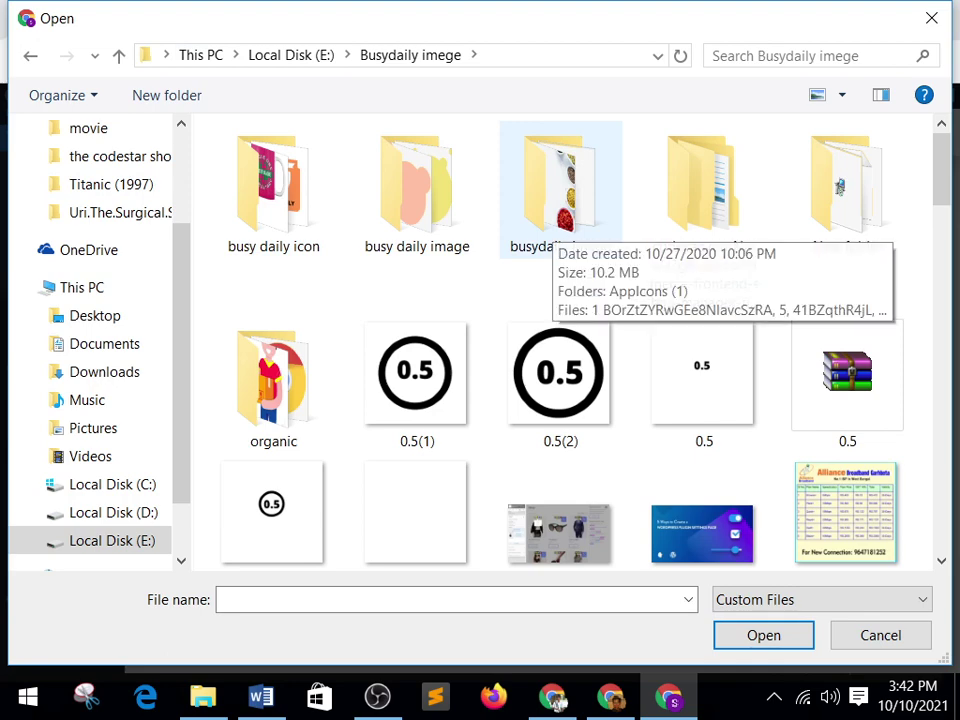
pyautogui.press('Down')
pyautogui.press('Left')
pyautogui.press('Left')
pyautogui.press('Return')
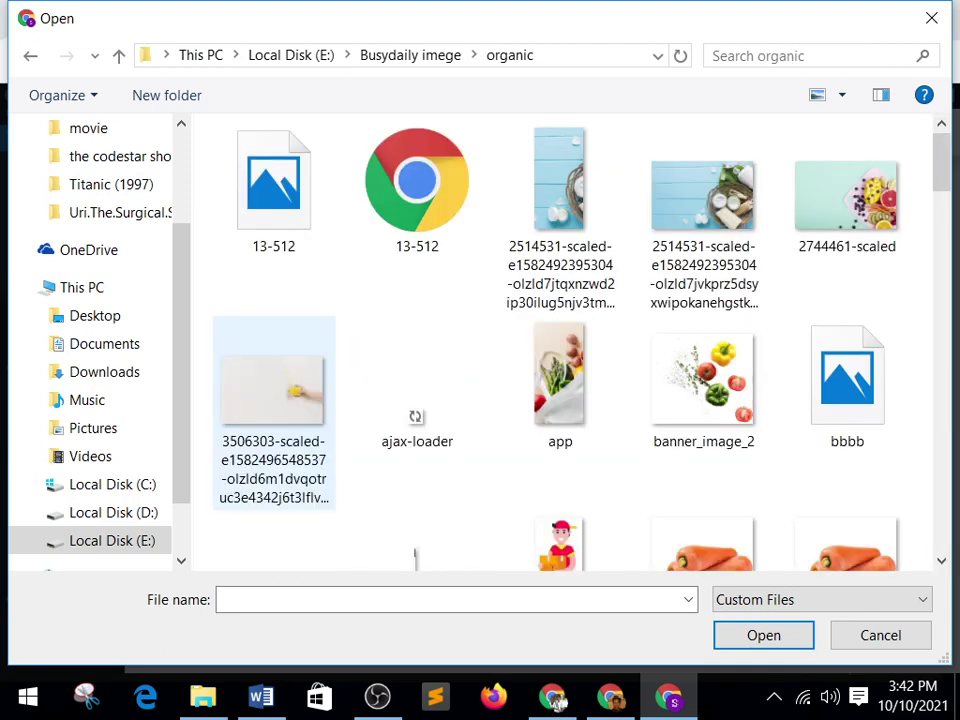
pyautogui.press('Down')
pyautogui.press('Down')
pyautogui.press('Right')
pyautogui.press('Right')
pyautogui.press('Right')
pyautogui.press('Down')
pyautogui.press('Down')
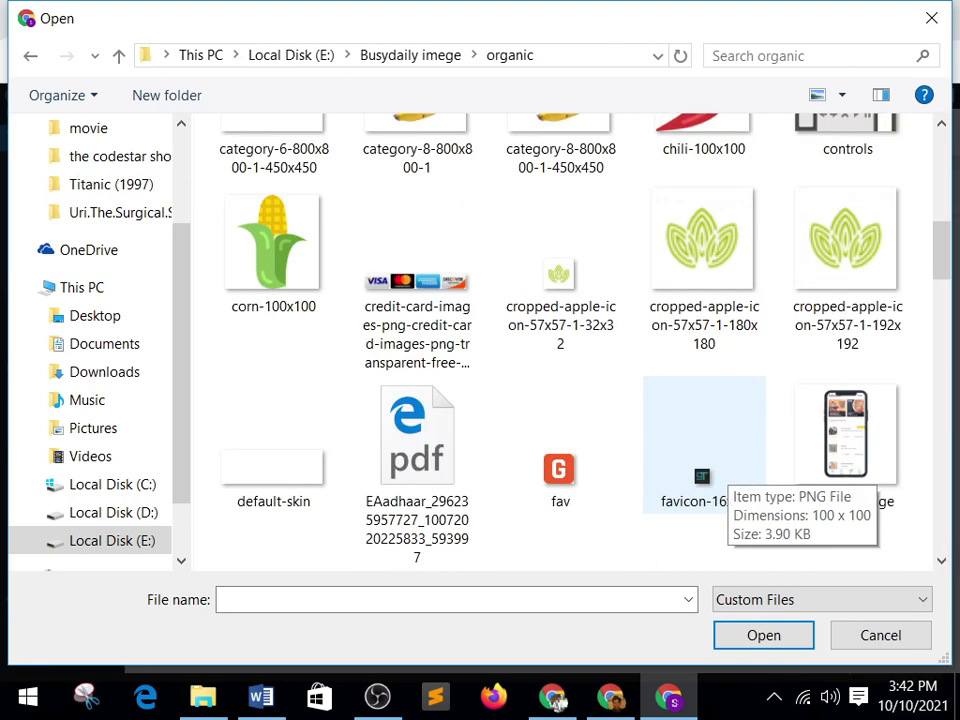
pyautogui.press('Right')
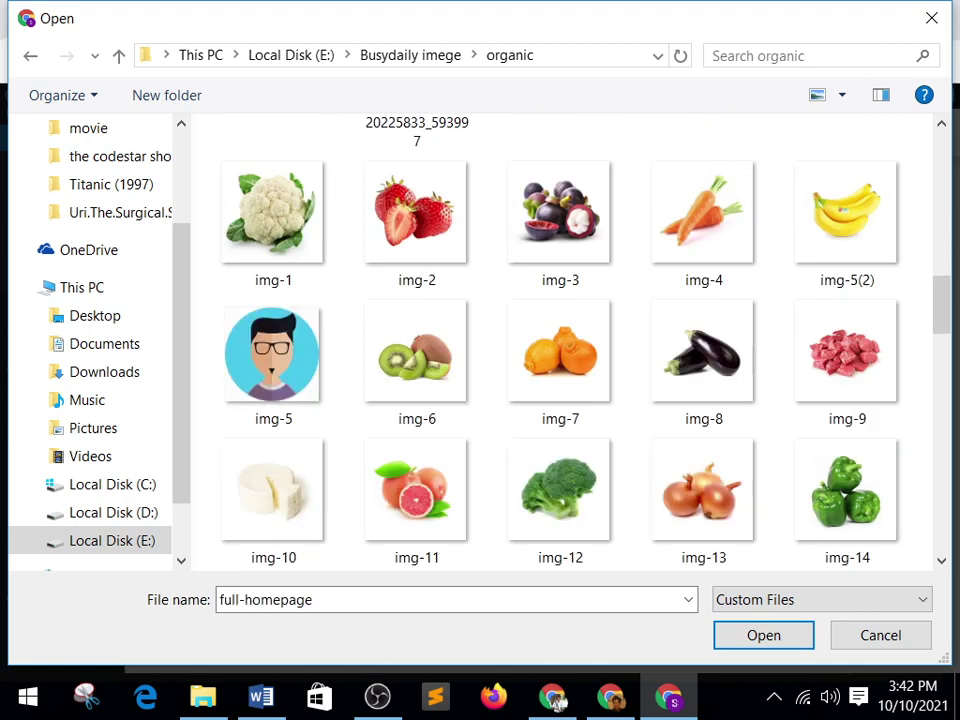
pyautogui.press('Return')
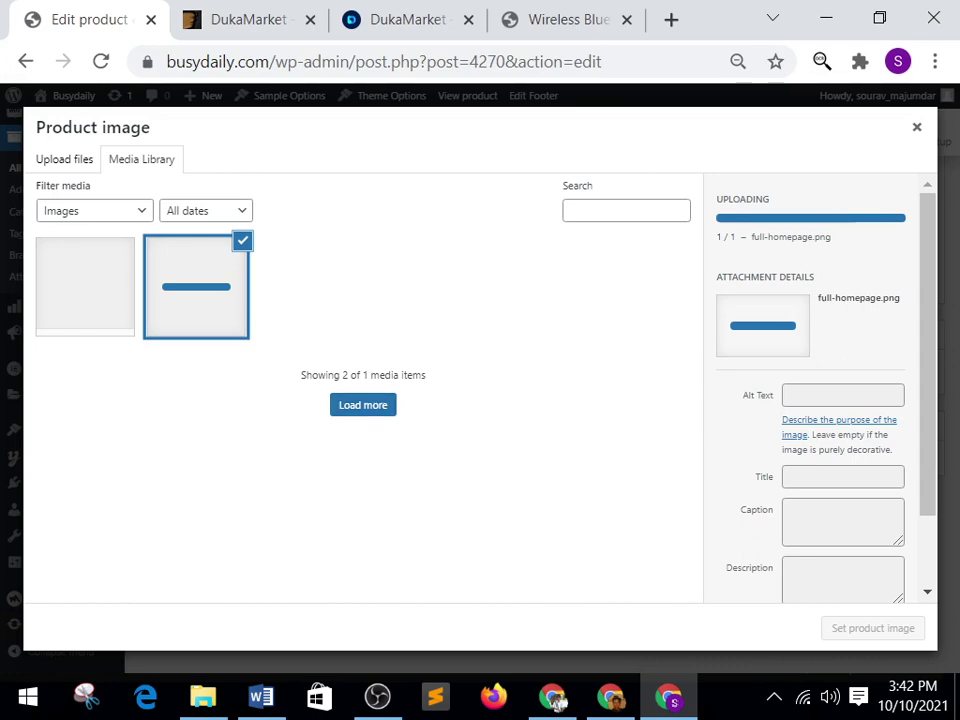
# Set full-homepage as the product image, update the product, and go to the checkout tab.
pyautogui.press('Return')
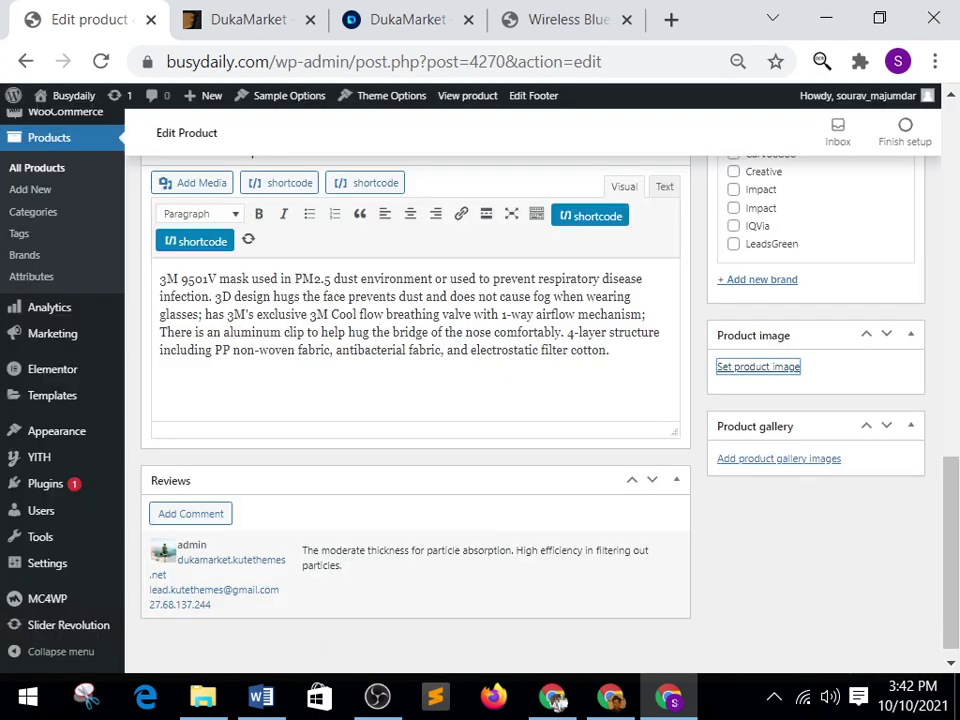
pyautogui.scroll(-5, 415, 400)
pyautogui.press('Return')
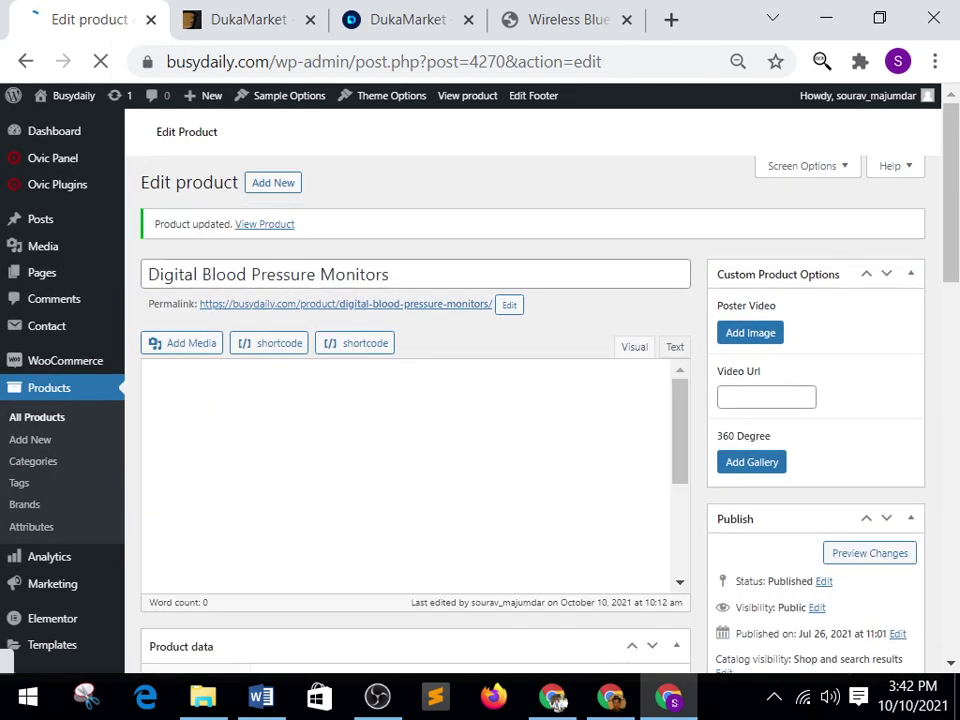
pyautogui.hotkey('ctrl', 'Tab')
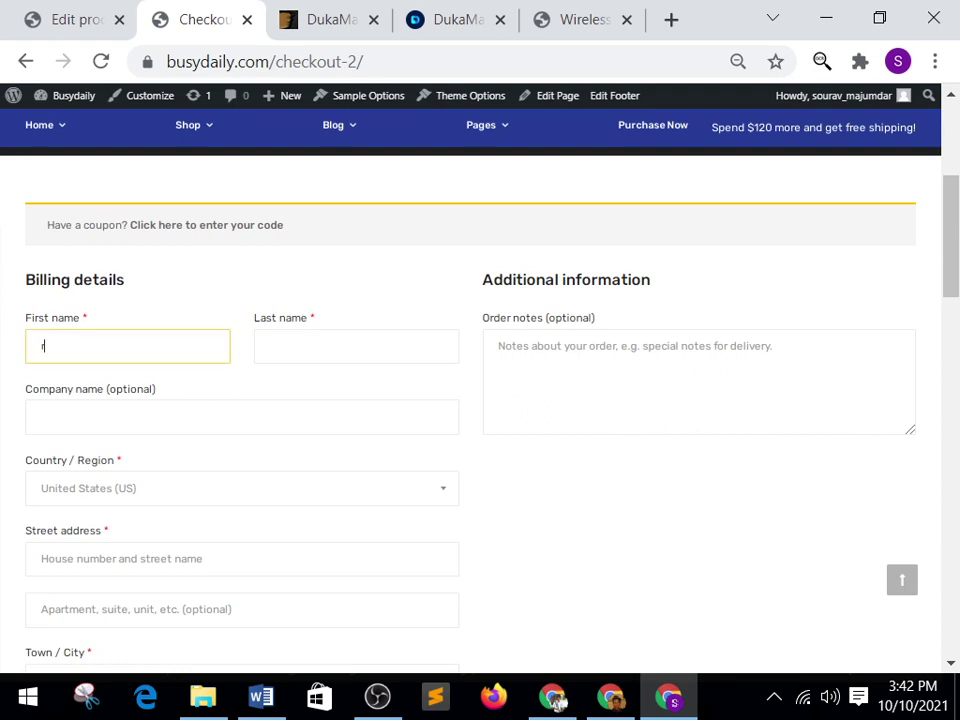
# Enter the billing first name, last name and street address.
pyautogui.write('obart')
pyautogui.press('Tab')
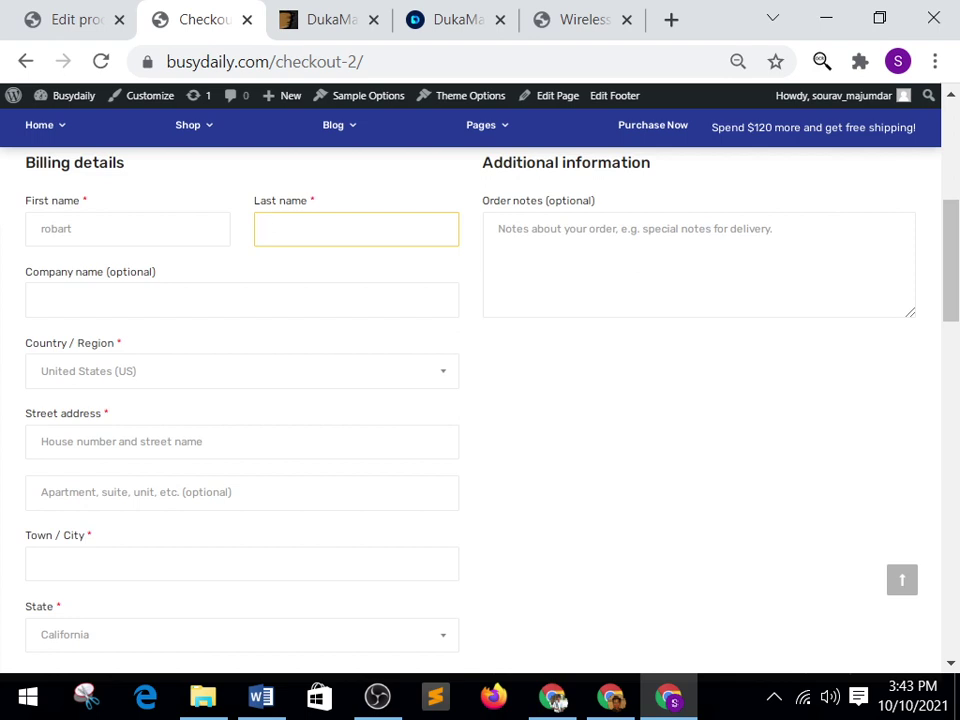
pyautogui.write('sys')
pyautogui.press('Tab')
pyautogui.press('Tab')
pyautogui.press('Tab')
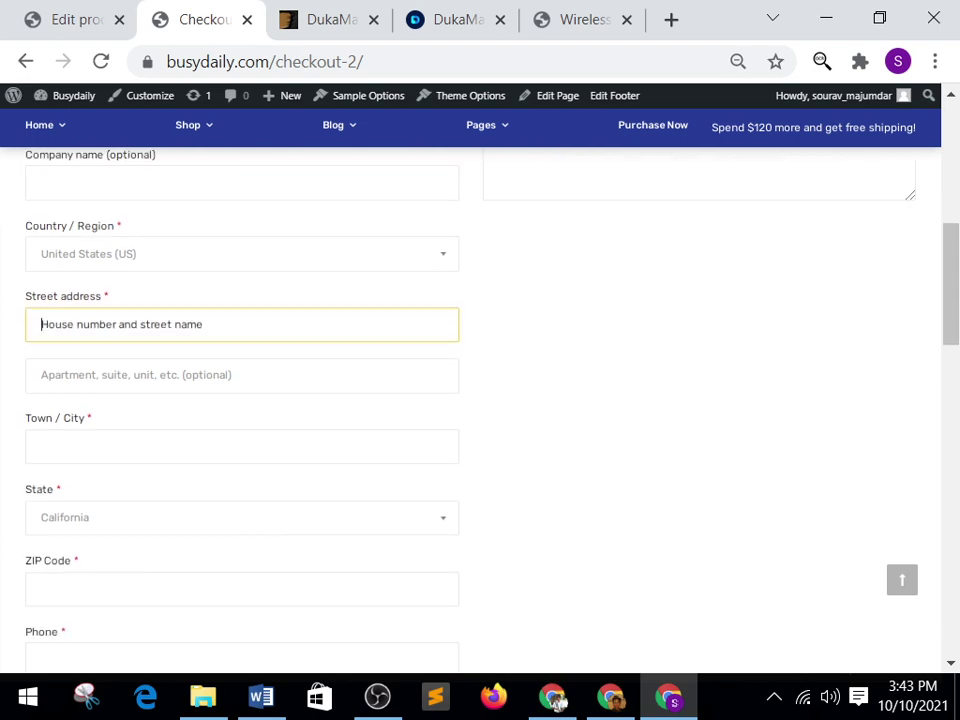
pyautogui.write('401/')
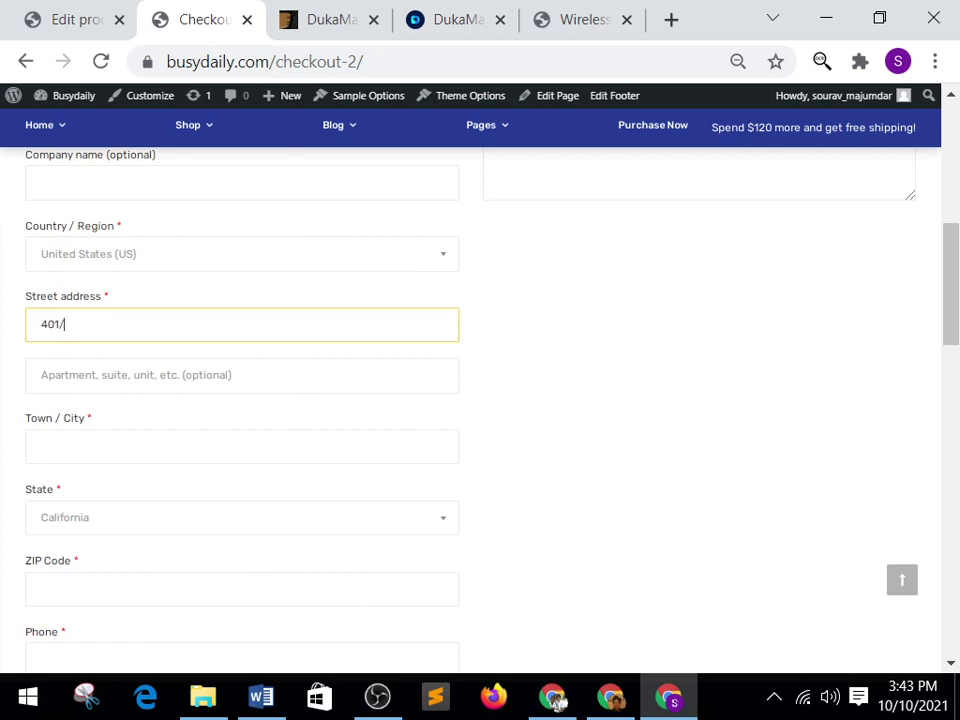
pyautogui.press('BackSpace')
pyautogui.press('BackSpace')
pyautogui.press('BackSpace')
pyautogui.press('BackSpace')
pyautogui.write('new york')
pyautogui.press('Tab')
pyautogui.press('Tab')
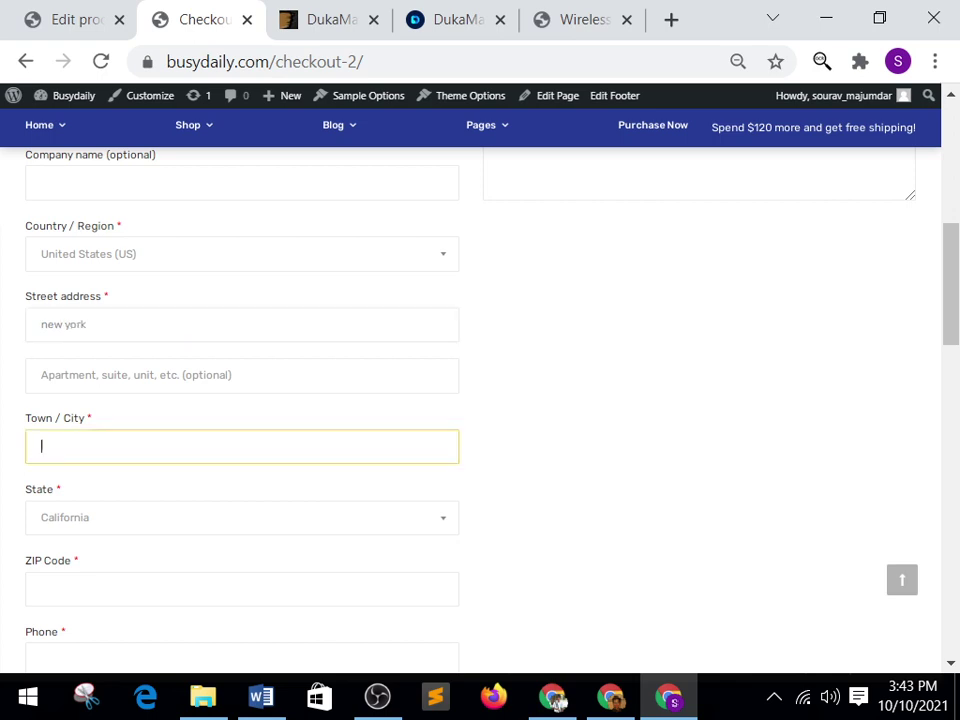
# Enter the town and correct typos in the street address and town fields.
pyautogui.write('newyork')
pyautogui.press('End')
pyautogui.scroll(-2, 557, 703)
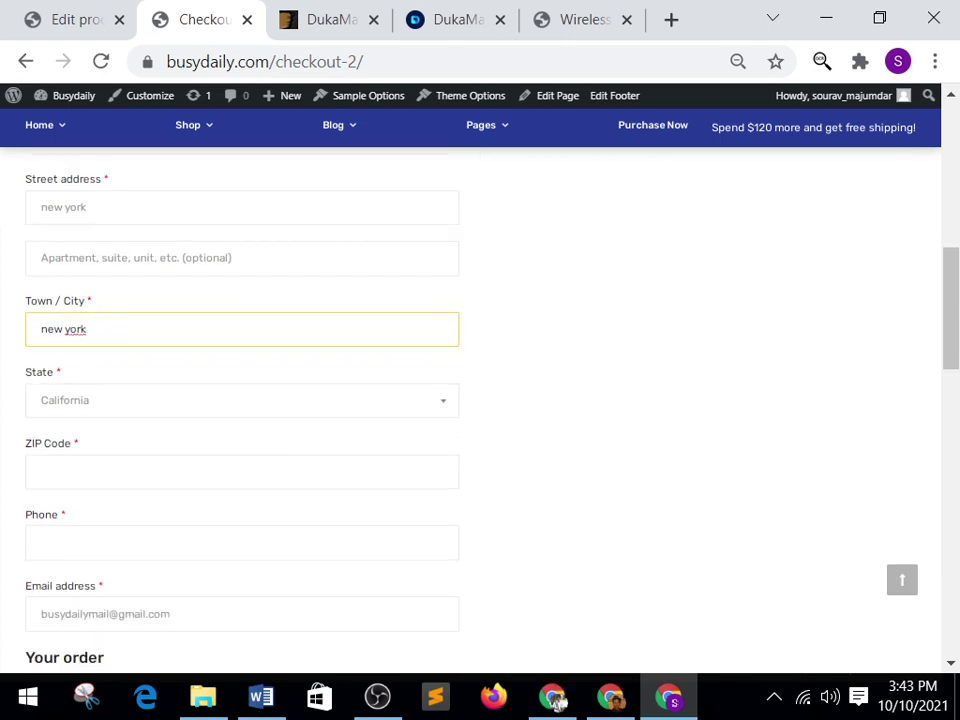
pyautogui.click(66, 207)
pyautogui.press('Delete')
pyautogui.write('w')
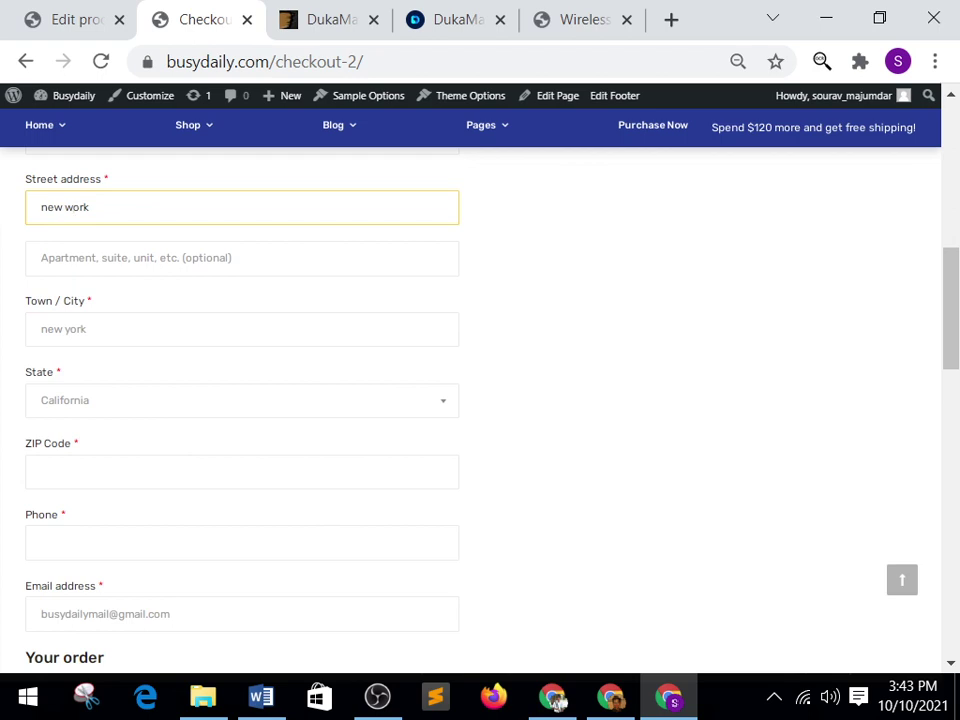
pyautogui.click(66, 329)
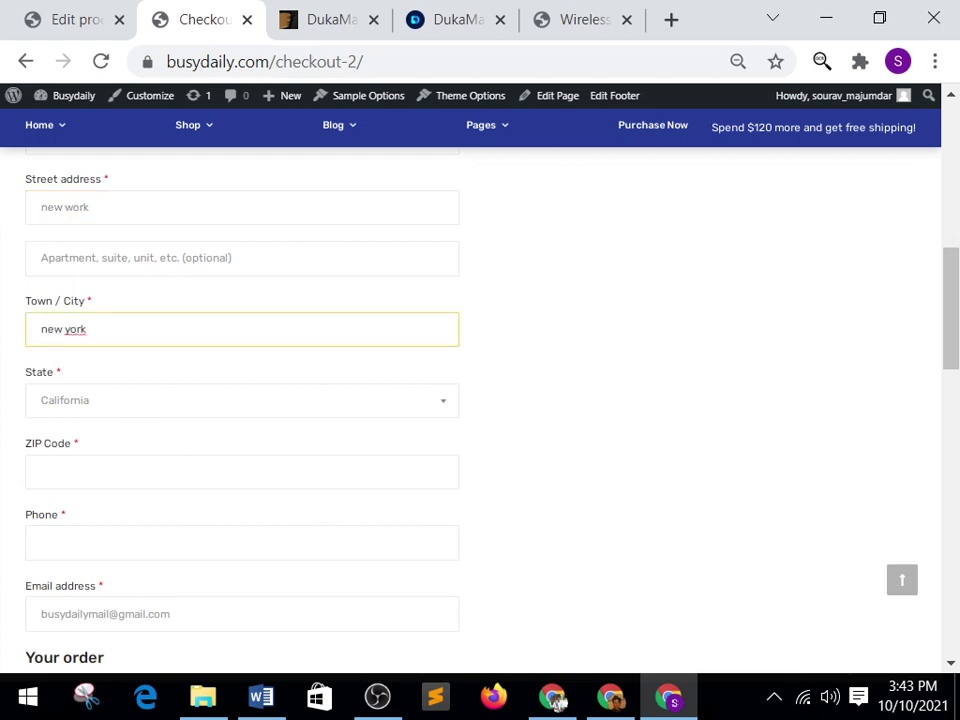
pyautogui.press('Delete')
pyautogui.write('w')
pyautogui.scroll(-2, 480, 400)
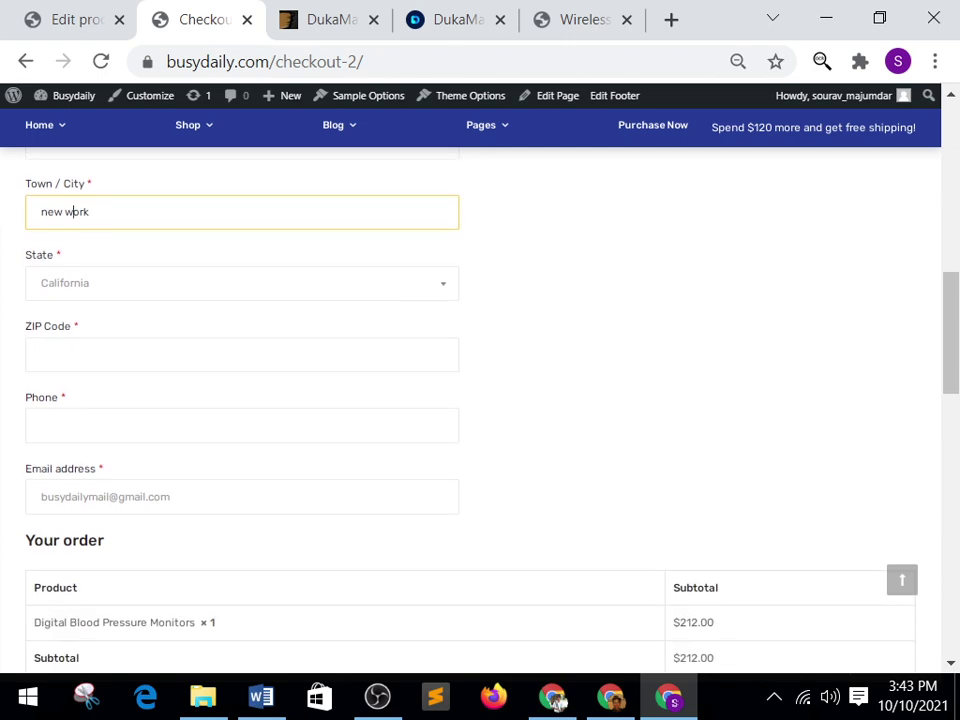
# Choose Washington as the billing state, then fill in the ZIP code and phone number.
pyautogui.press('Tab')
pyautogui.press('Down')
pyautogui.press('Down')
pyautogui.press('Down')
pyautogui.press('Down')
pyautogui.press('Down')
pyautogui.press('Down')
pyautogui.press('Down')
pyautogui.press('Down')
pyautogui.press('Down')
pyautogui.press('Down')
pyautogui.press('Down')
pyautogui.press('Down')
pyautogui.press('Down')
pyautogui.press('Down')
pyautogui.press('Down')
pyautogui.press('Down')
pyautogui.press('Down')
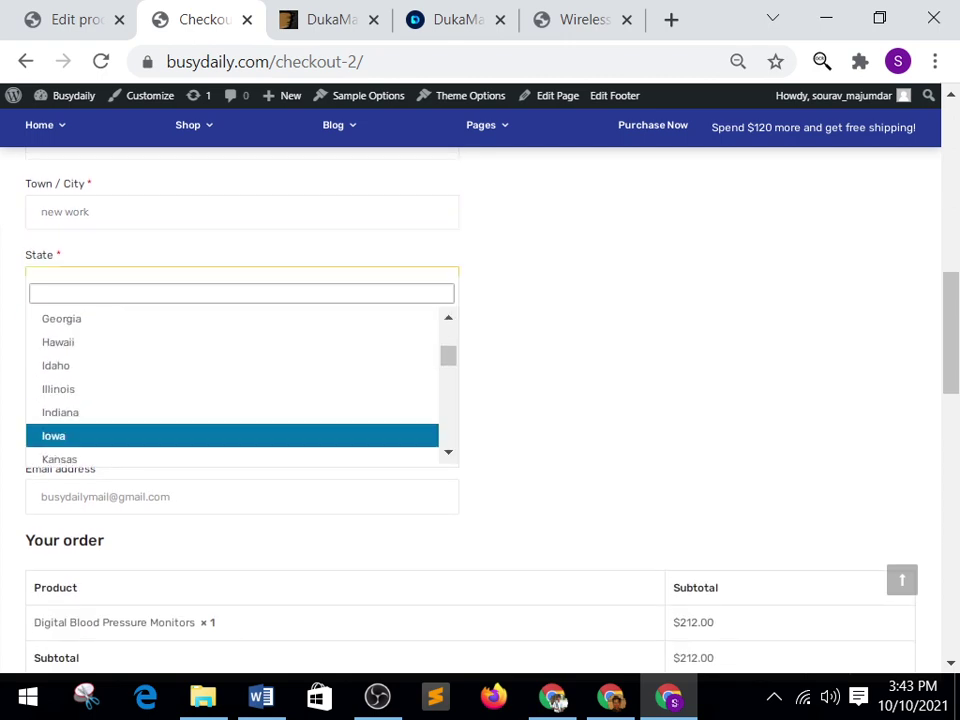
pyautogui.press('Down')
pyautogui.press('Down')
pyautogui.press('Down')
pyautogui.press('Down')
pyautogui.press('Down')
pyautogui.press('Down')
pyautogui.press('Down')
pyautogui.press('Down')
pyautogui.press('Down')
pyautogui.press('Down')
pyautogui.press('Down')
pyautogui.press('Down')
pyautogui.press('Down')
pyautogui.press('Down')
pyautogui.press('Down')
pyautogui.press('Down')
pyautogui.press('Down')
pyautogui.press('Down')
pyautogui.press('Down')
pyautogui.press('Down')
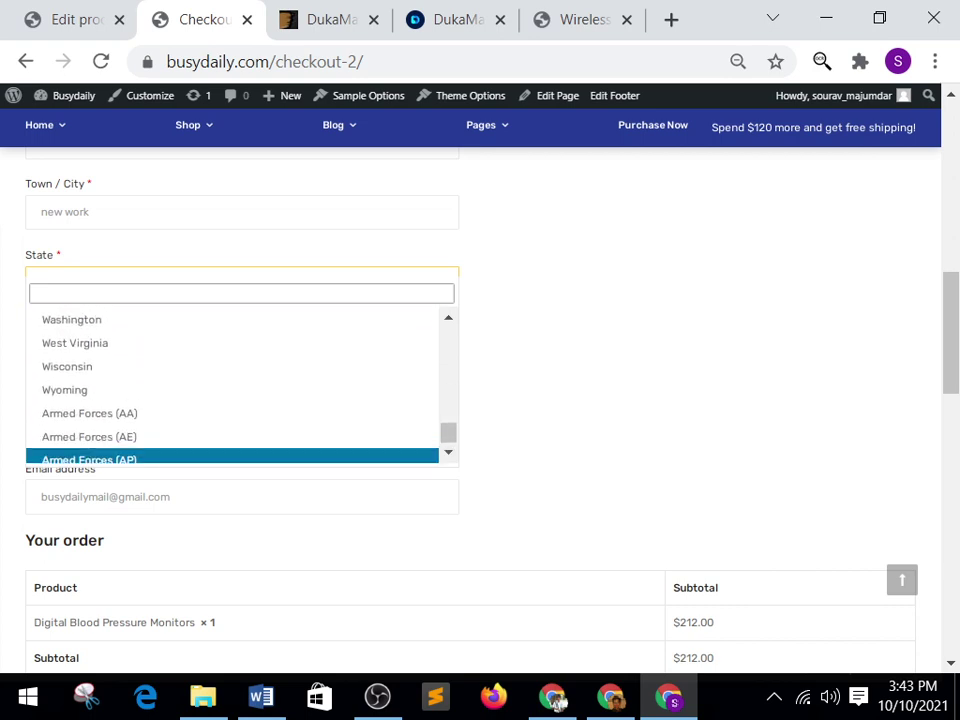
pyautogui.press('Up')
pyautogui.press('Up')
pyautogui.press('Up')
pyautogui.press('Up')
pyautogui.press('Up')
pyautogui.press('Up')
pyautogui.press('Up')
pyautogui.press('Down')
pyautogui.press('Return')
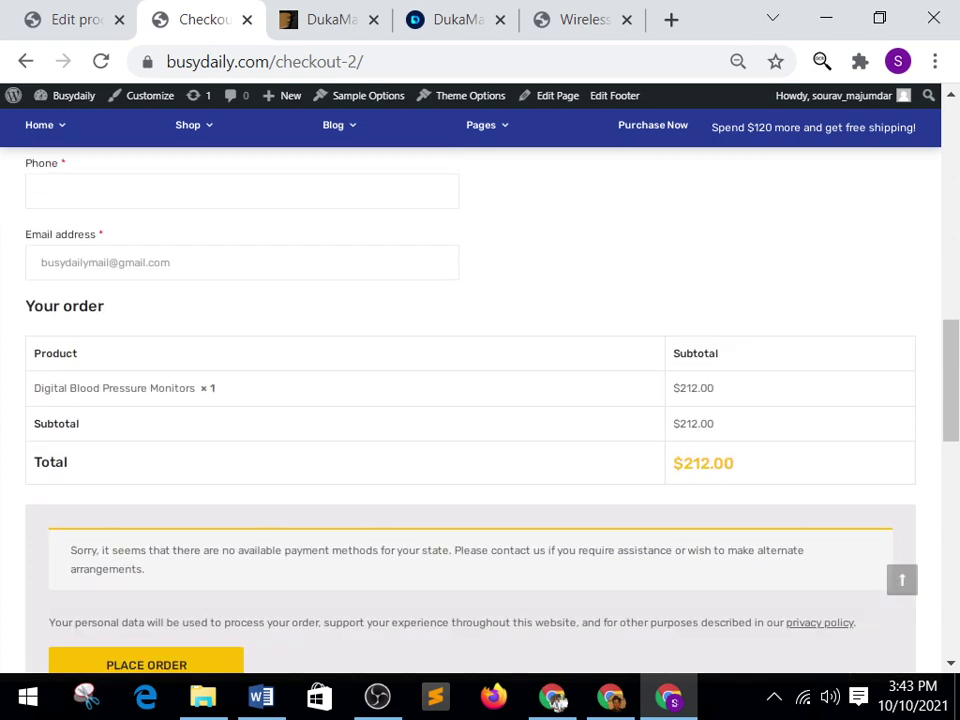
pyautogui.press('Tab')
pyautogui.write('87542')
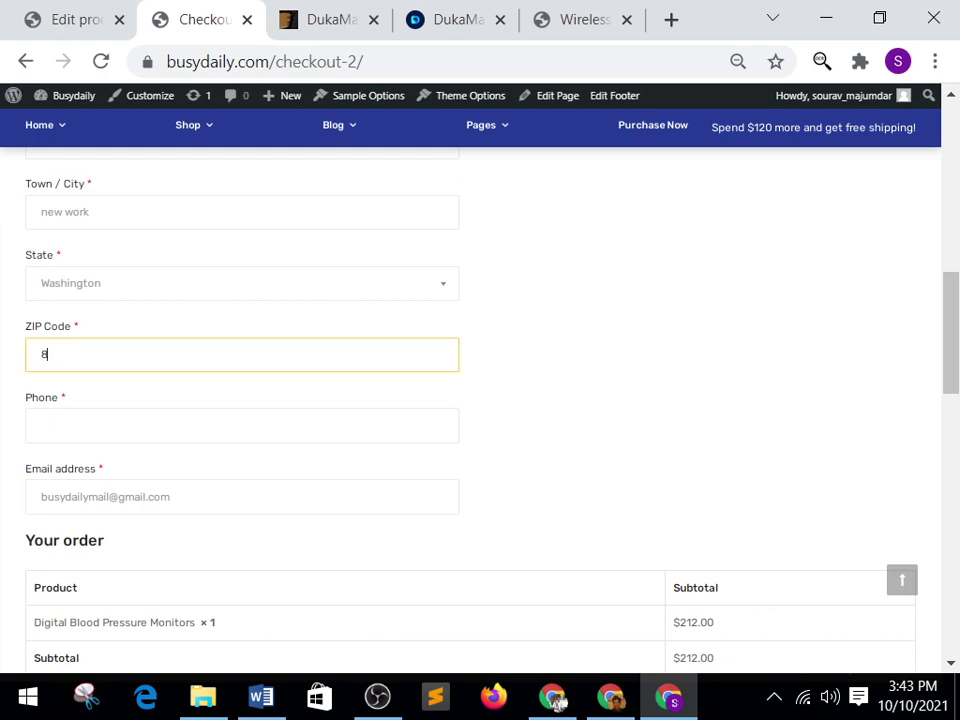
pyautogui.press('Tab')
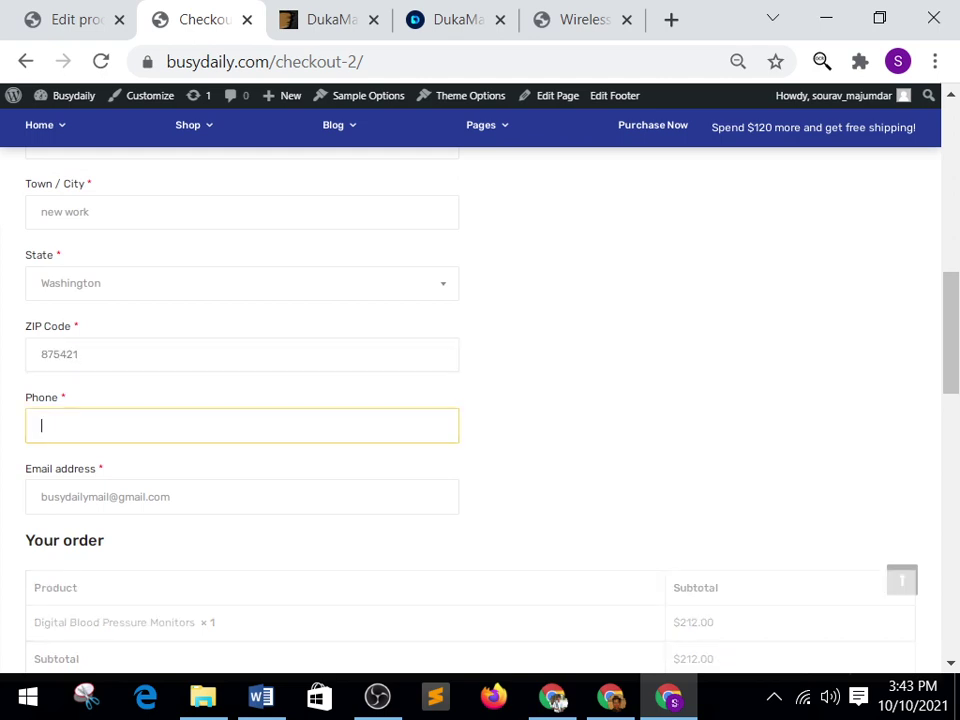
pyautogui.write('012012010')
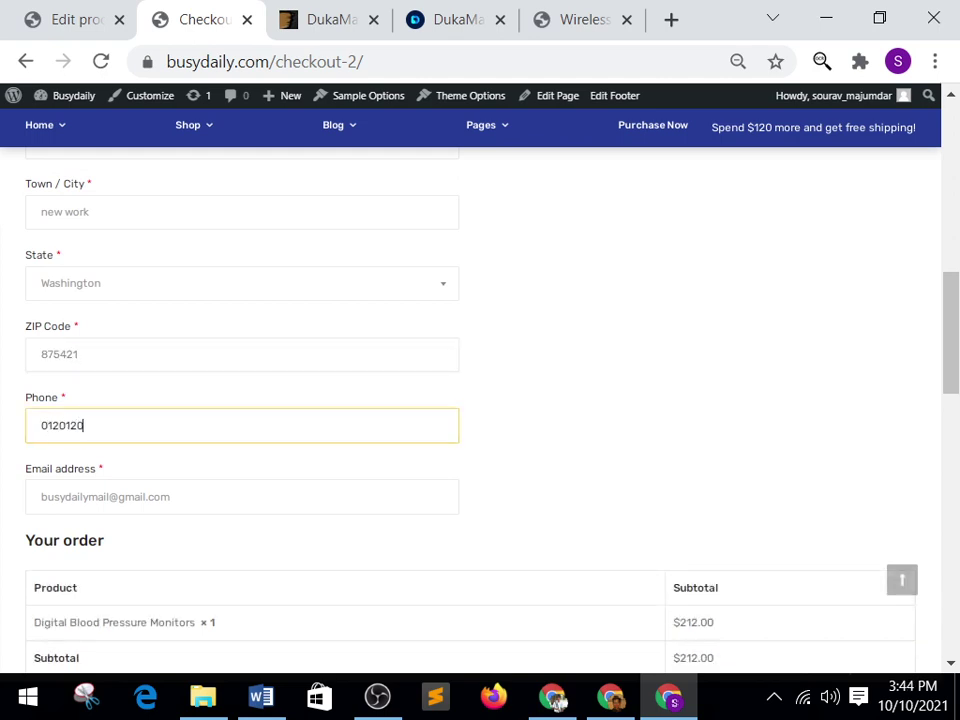
pyautogui.write('2010')
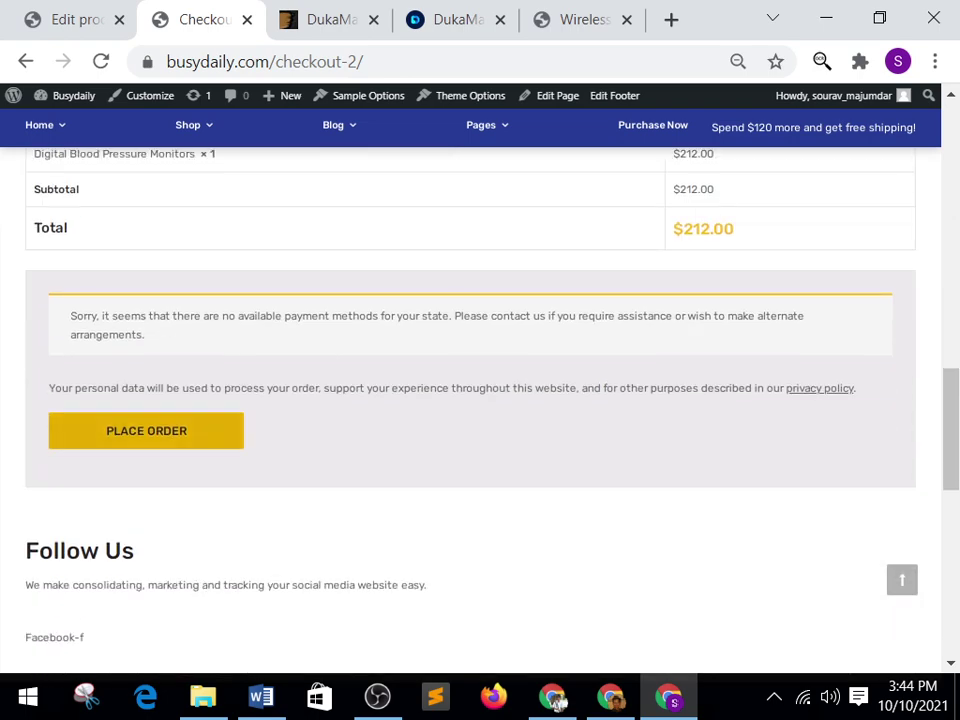
# Try to place the order and find the ZIP Code rejected as invalid.
pyautogui.press('Return')
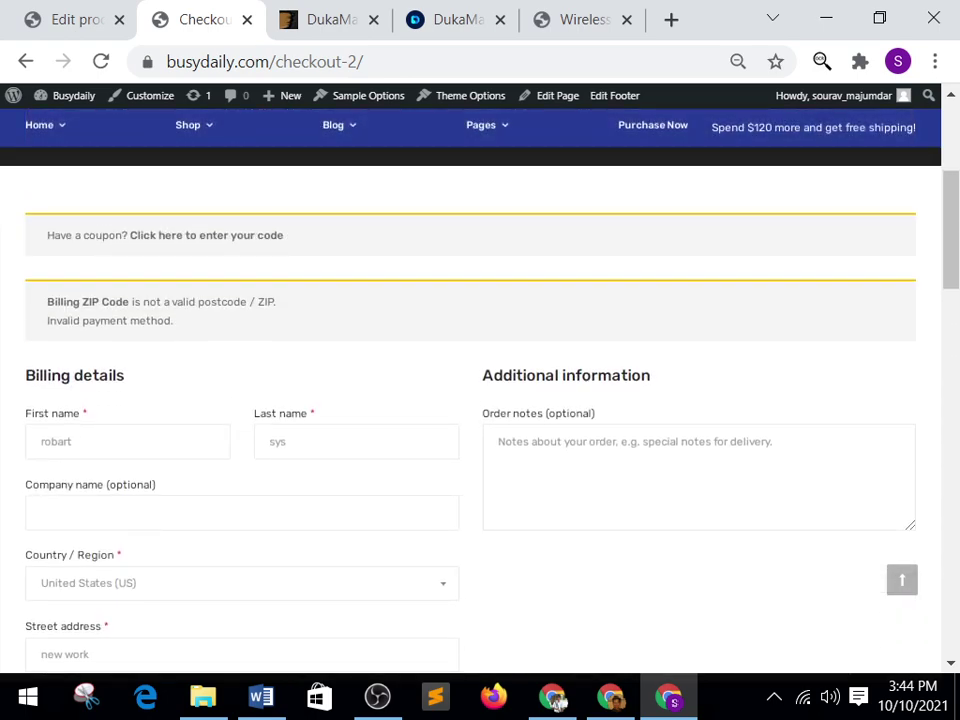
pyautogui.press('pagedown')
pyautogui.press('pagedown')
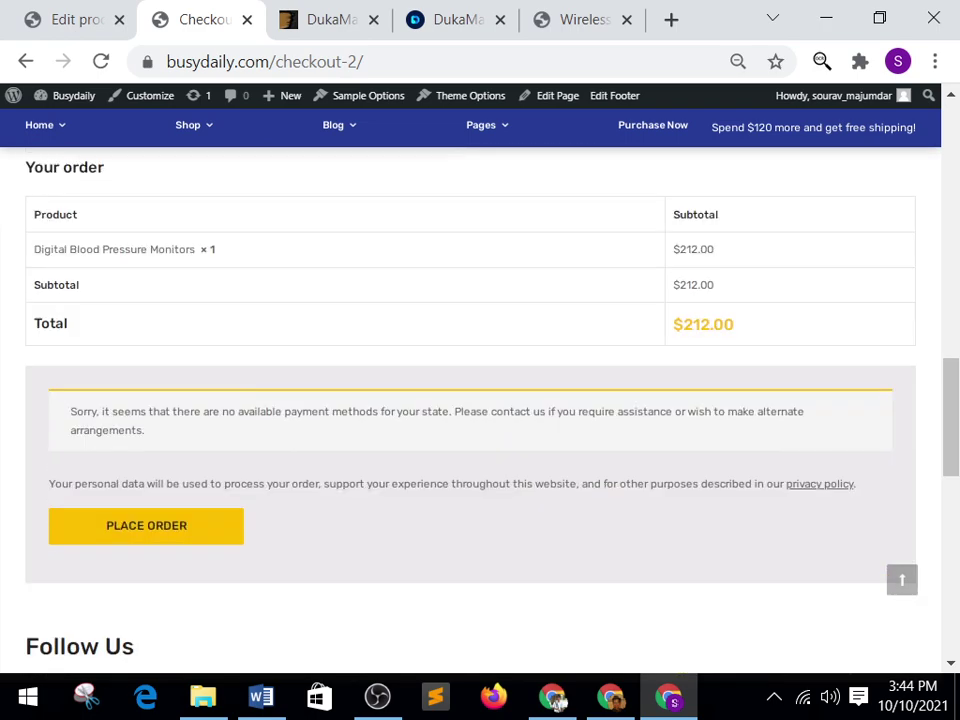
pyautogui.press('pageup')
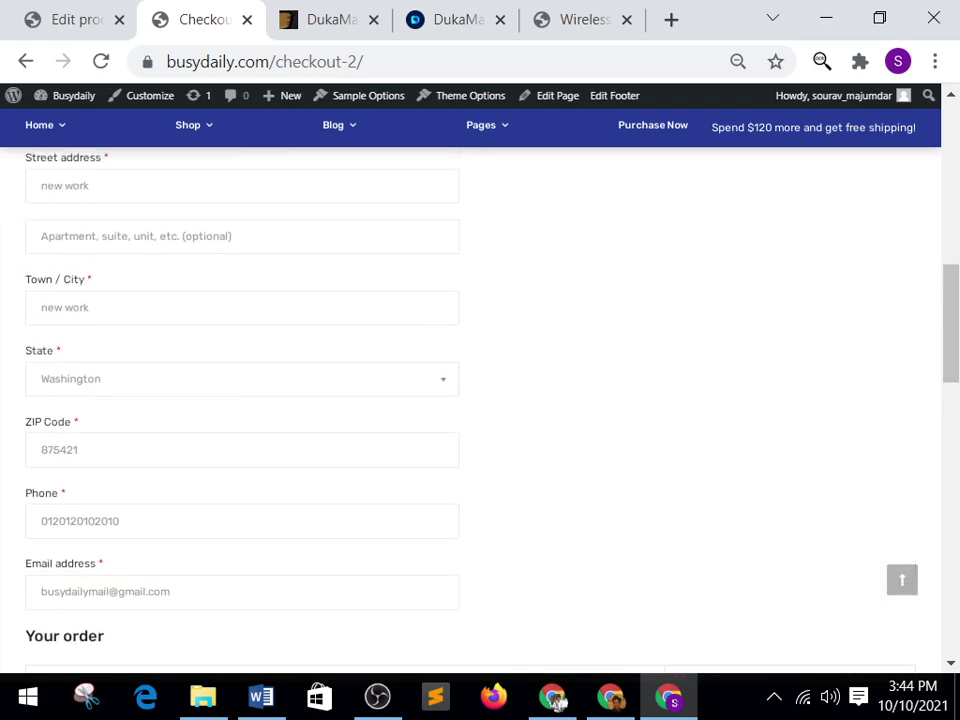
pyautogui.scroll(2, 556, 699)
pyautogui.scroll(-2, 556, 699)
pyautogui.press('Tab')
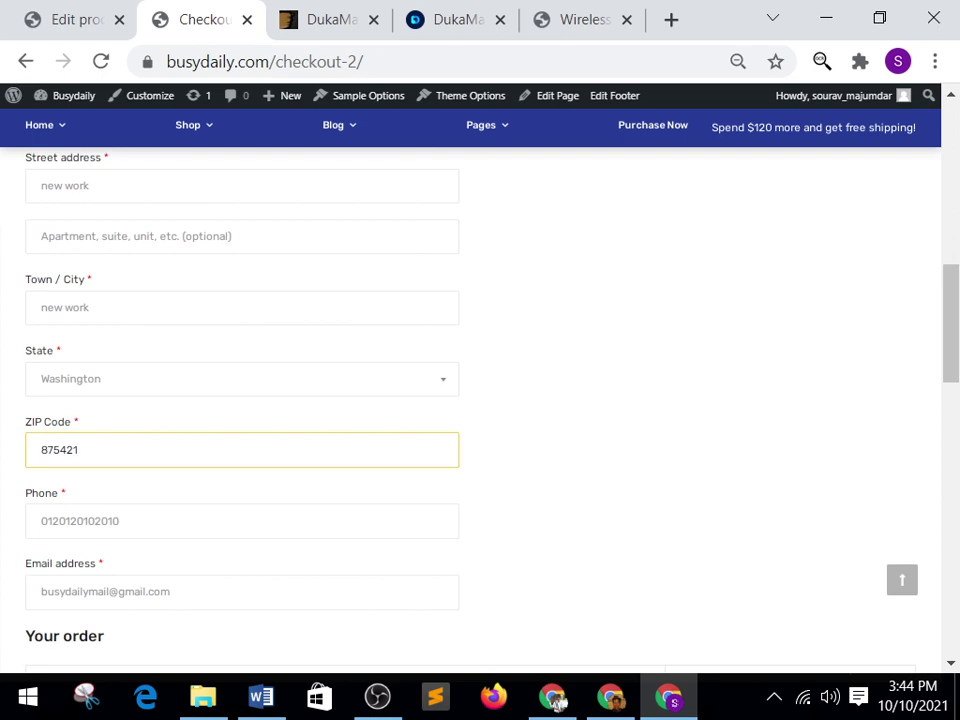
pyautogui.scroll(2, 556, 699)
# Choose India as the billing Country/Region.
pyautogui.hotkey('shift', 'Tab')
pyautogui.hotkey('shift', 'Tab')
pyautogui.hotkey('shift', 'Tab')
pyautogui.hotkey('shift', 'Tab')
pyautogui.hotkey('shift', 'Tab')
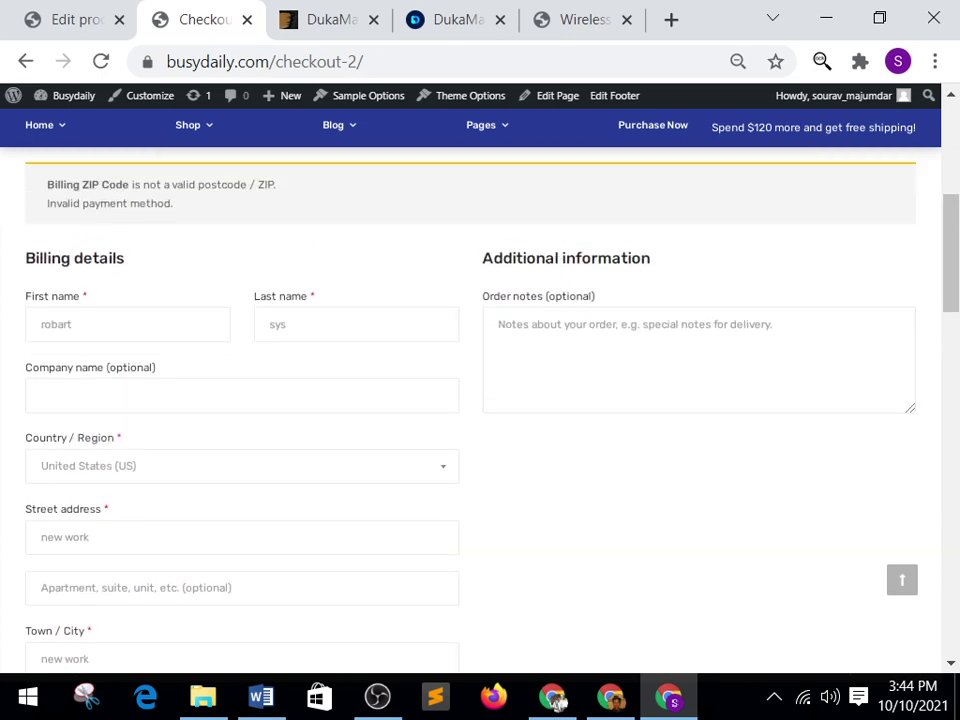
pyautogui.press('Return')
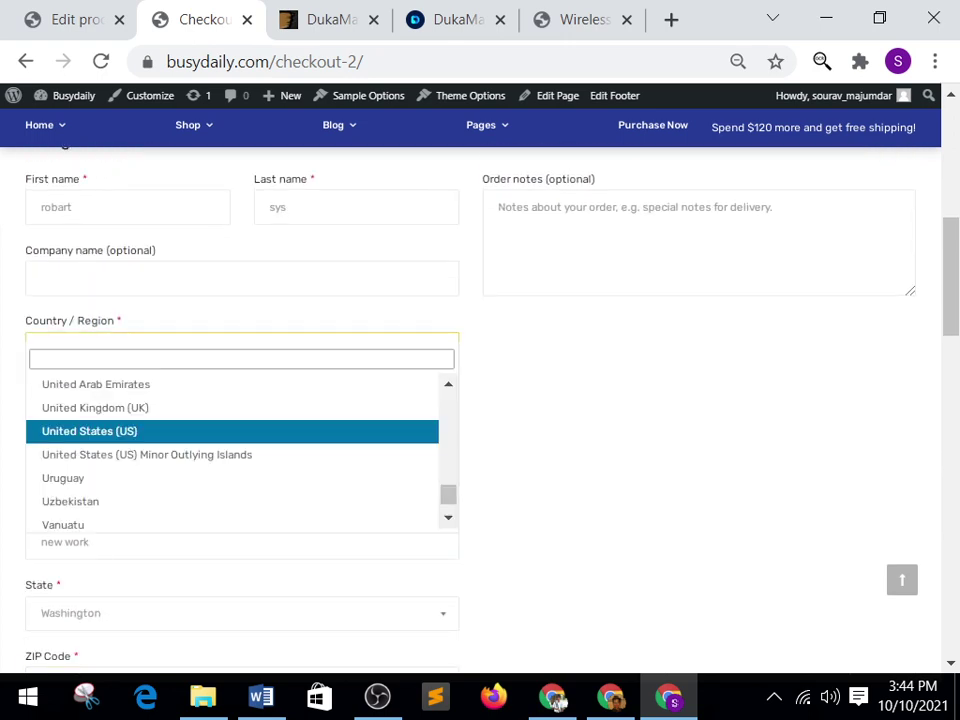
pyautogui.press('Up')
pyautogui.press('Down')
pyautogui.press('Down')
pyautogui.press('Down')
pyautogui.press('Down')
pyautogui.press('Down')
pyautogui.press('Down')
pyautogui.press('Down')
pyautogui.press('Down')
pyautogui.press('Down')
pyautogui.press('Down')
pyautogui.press('Down')
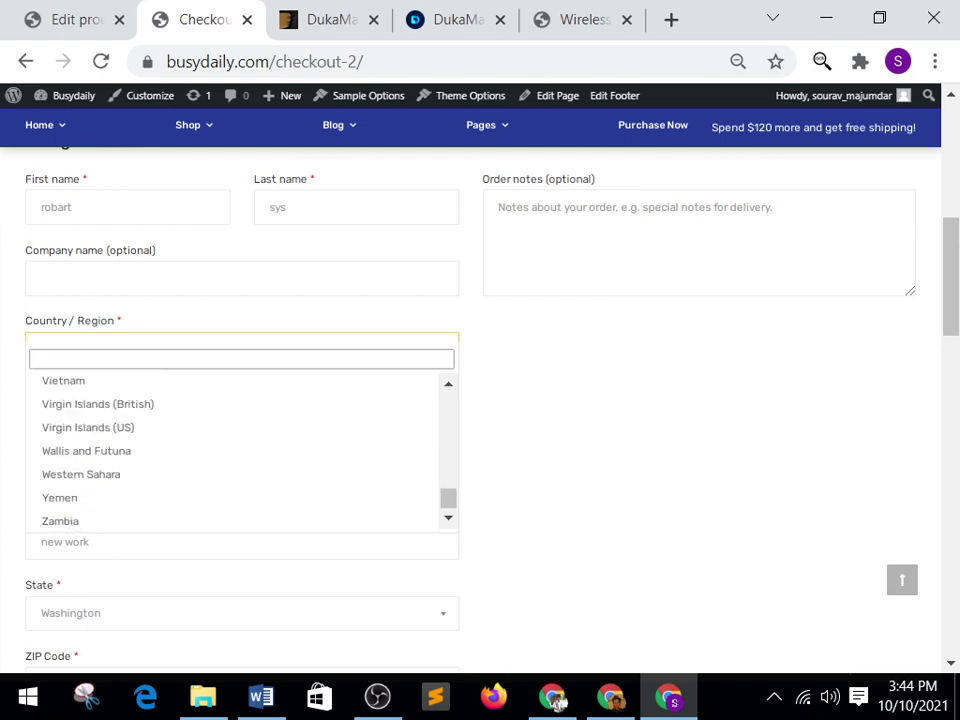
pyautogui.press('Down')
pyautogui.press('Down')
pyautogui.press('Up')
pyautogui.press('Up')
pyautogui.press('Up')
pyautogui.press('Up')
pyautogui.press('Up')
pyautogui.press('Up')
pyautogui.press('Up')
pyautogui.press('Up')
pyautogui.press('Up')
pyautogui.press('Up')
pyautogui.press('Up')
pyautogui.press('Up')
pyautogui.press('Up')
pyautogui.press('Up')
pyautogui.press('Up')
pyautogui.press('Up')
pyautogui.press('Up')
pyautogui.press('Up')
pyautogui.press('Up')
pyautogui.press('Up')
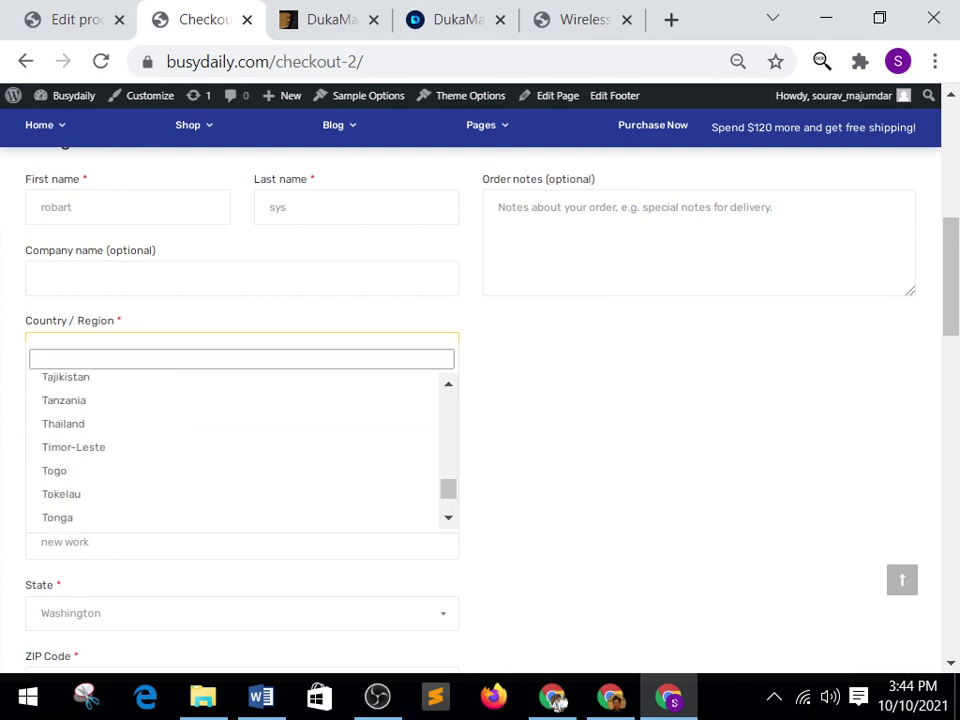
pyautogui.press('Up')
pyautogui.press('Up')
pyautogui.press('Up')
pyautogui.press('Up')
pyautogui.press('Up')
pyautogui.press('Up')
pyautogui.press('Up')
pyautogui.press('Up')
pyautogui.press('Up')
pyautogui.press('Up')
pyautogui.press('Up')
pyautogui.press('Up')
pyautogui.press('Up')
pyautogui.press('Up')
pyautogui.press('Up')
pyautogui.press('Up')
pyautogui.press('Up')
pyautogui.press('Up')
pyautogui.press('Up')
pyautogui.press('Up')
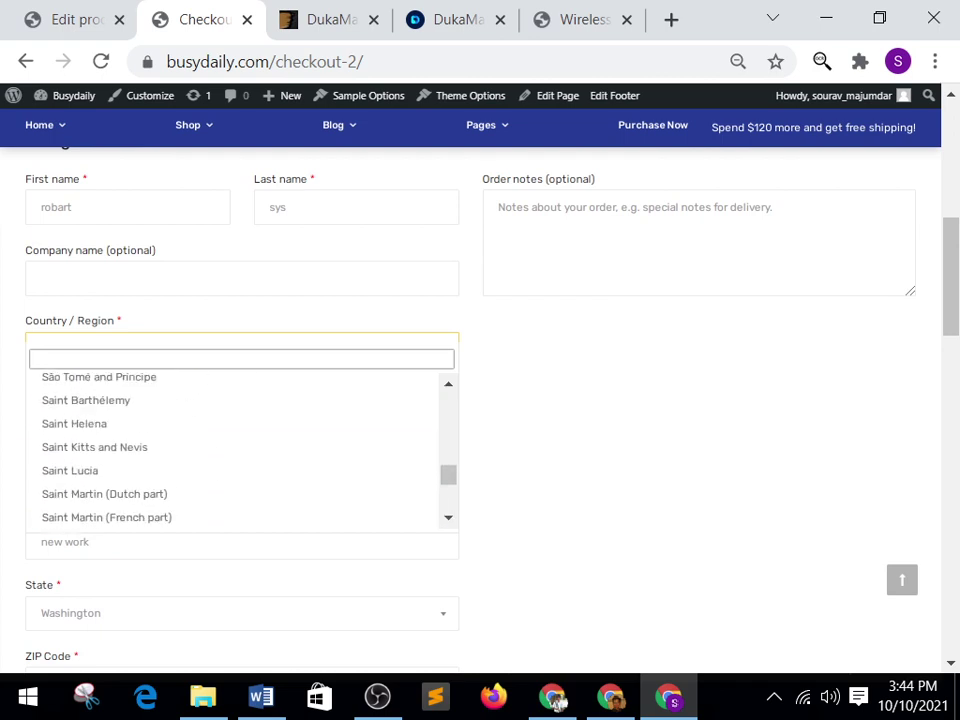
pyautogui.press('Up')
pyautogui.press('Up')
pyautogui.press('Up')
pyautogui.press('Up')
pyautogui.press('Up')
pyautogui.press('Up')
pyautogui.press('Up')
pyautogui.press('Up')
pyautogui.press('Up')
pyautogui.press('Up')
pyautogui.press('Up')
pyautogui.press('Up')
pyautogui.press('Up')
pyautogui.press('Up')
pyautogui.press('Up')
pyautogui.press('Up')
pyautogui.press('Up')
pyautogui.press('Up')
pyautogui.press('Up')
pyautogui.press('Up')
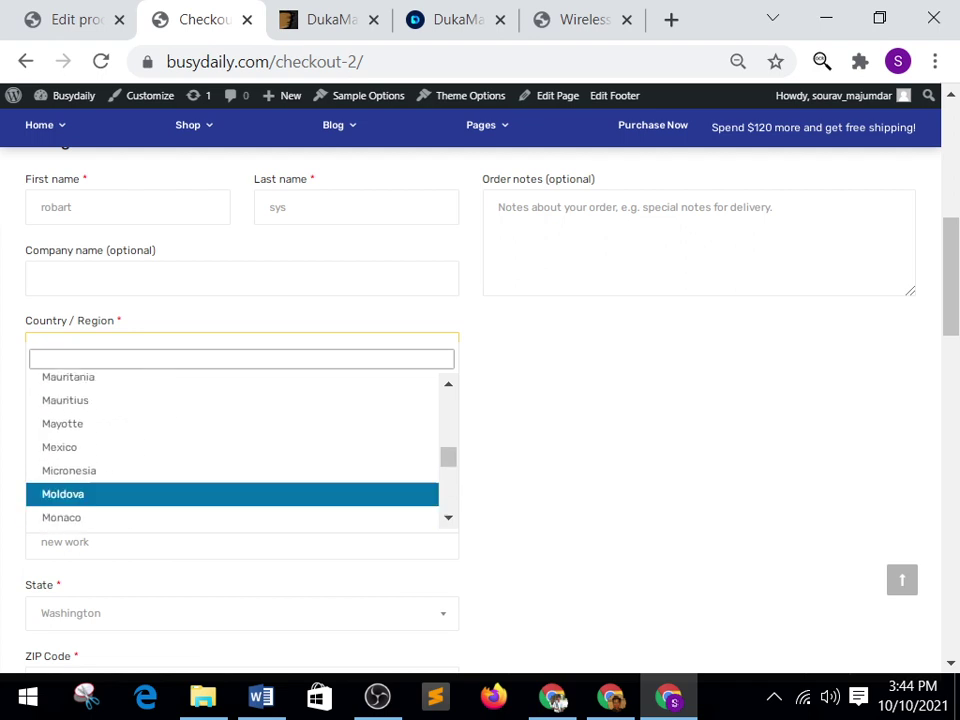
pyautogui.press('Up')
pyautogui.press('Up')
pyautogui.press('Up')
pyautogui.press('Up')
pyautogui.press('Up')
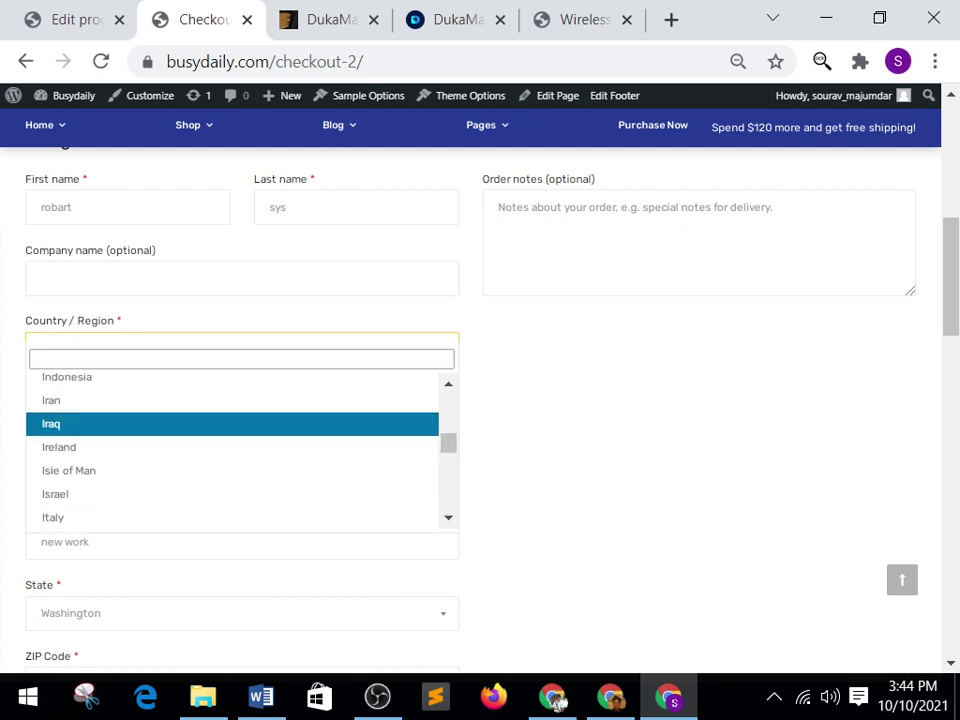
pyautogui.press('Down')
pyautogui.press('Down')
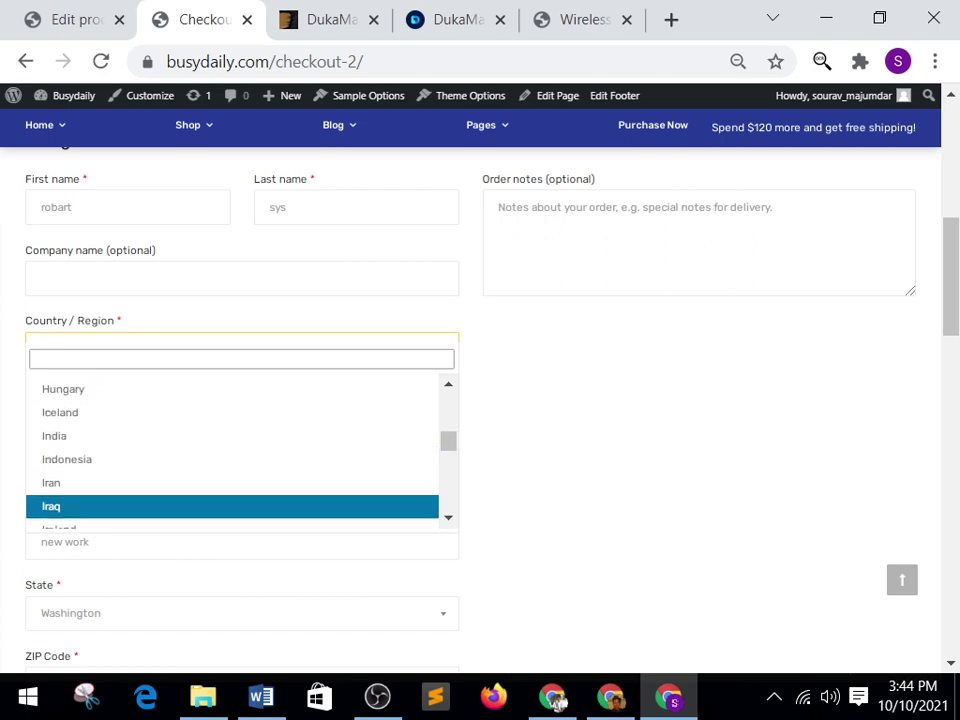
pyautogui.press('Up')
pyautogui.press('Up')
pyautogui.press('Up')
pyautogui.press('Up')
pyautogui.press('Down')
pyautogui.press('Return')
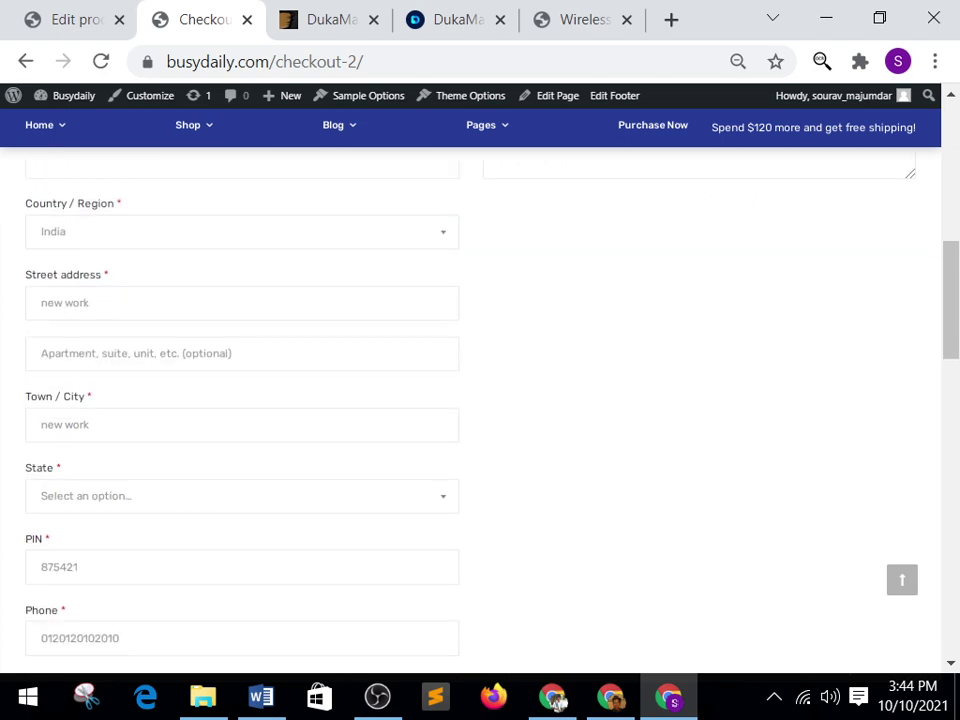
# Select Assam as the billing state.
pyautogui.press('Tab')
pyautogui.scroll(-2, 556, 700)
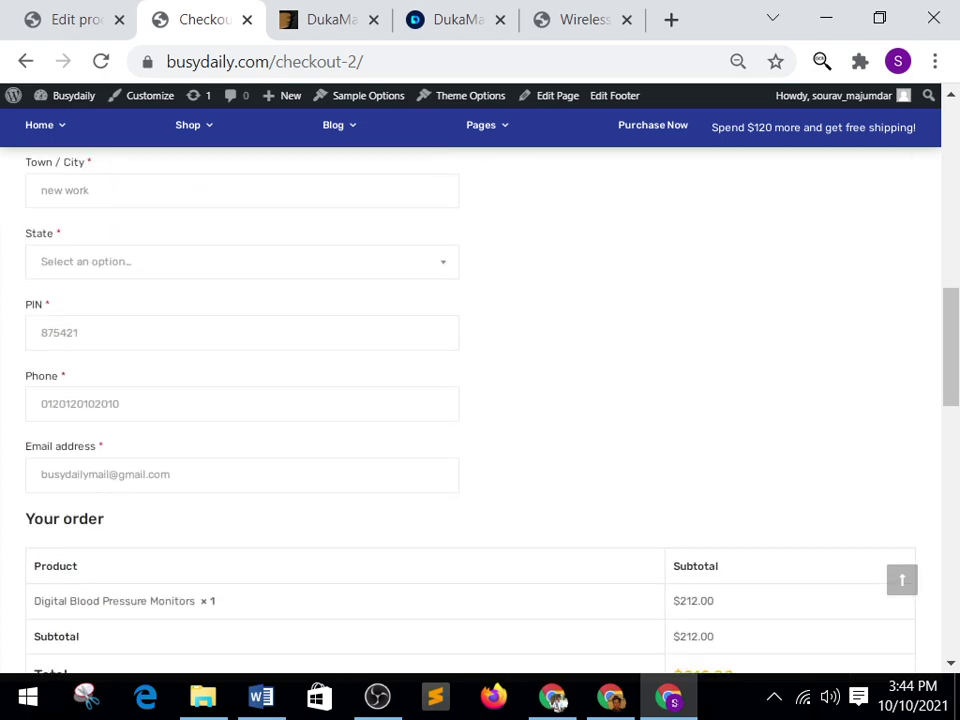
pyautogui.press('Down')
pyautogui.press('Down')
pyautogui.press('Down')
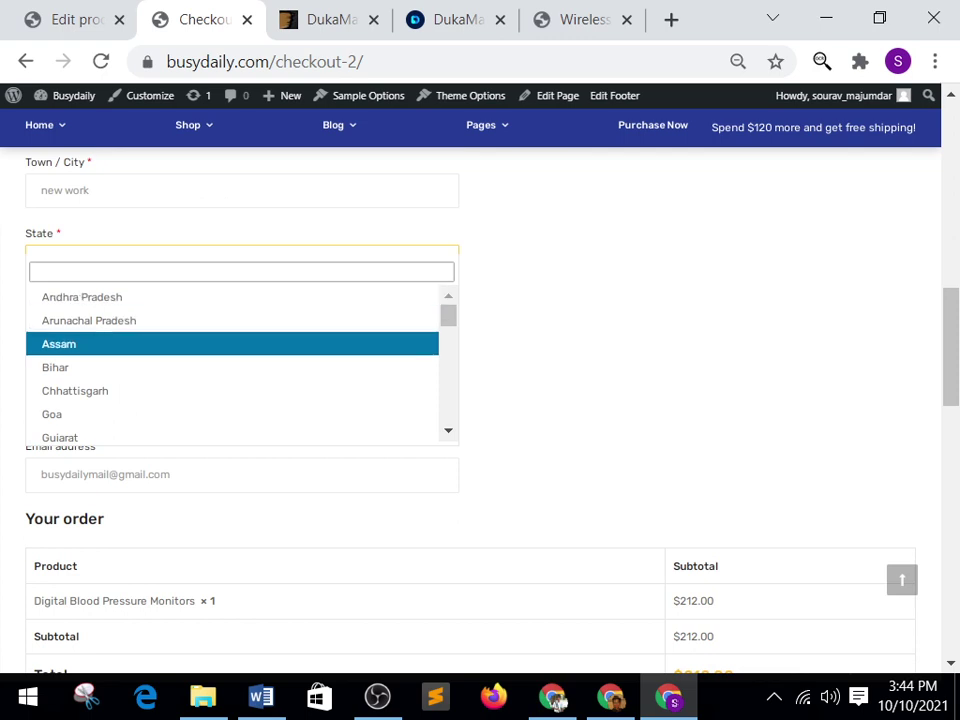
pyautogui.press('Return')
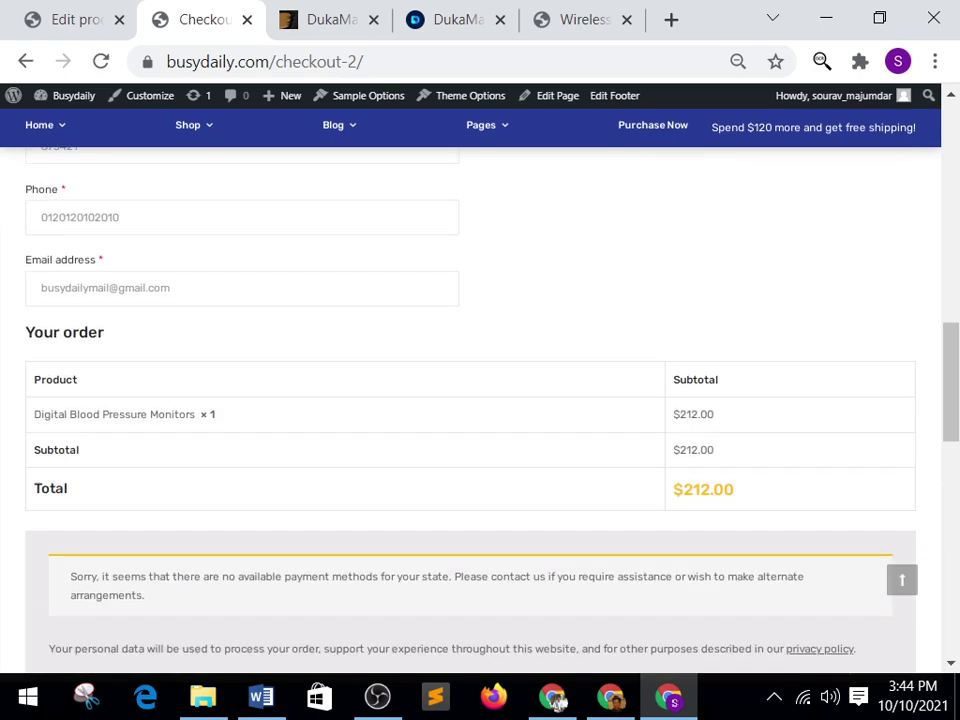
# Go to the Payments tab of WooCommerce Settings in the admin.
pyautogui.hotkey('ctrl', 'shift', 'Tab')
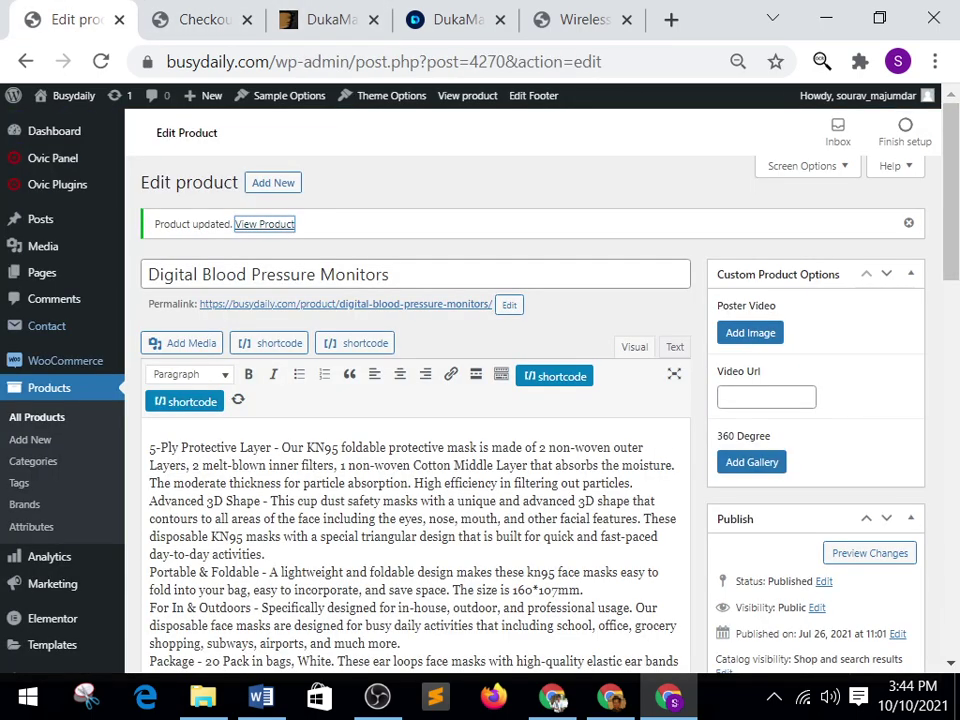
pyautogui.moveTo(62, 360)
pyautogui.press('Tab')
pyautogui.press('Tab')
pyautogui.press('Tab')
pyautogui.press('Tab')
pyautogui.press('Tab')
pyautogui.press('Tab')
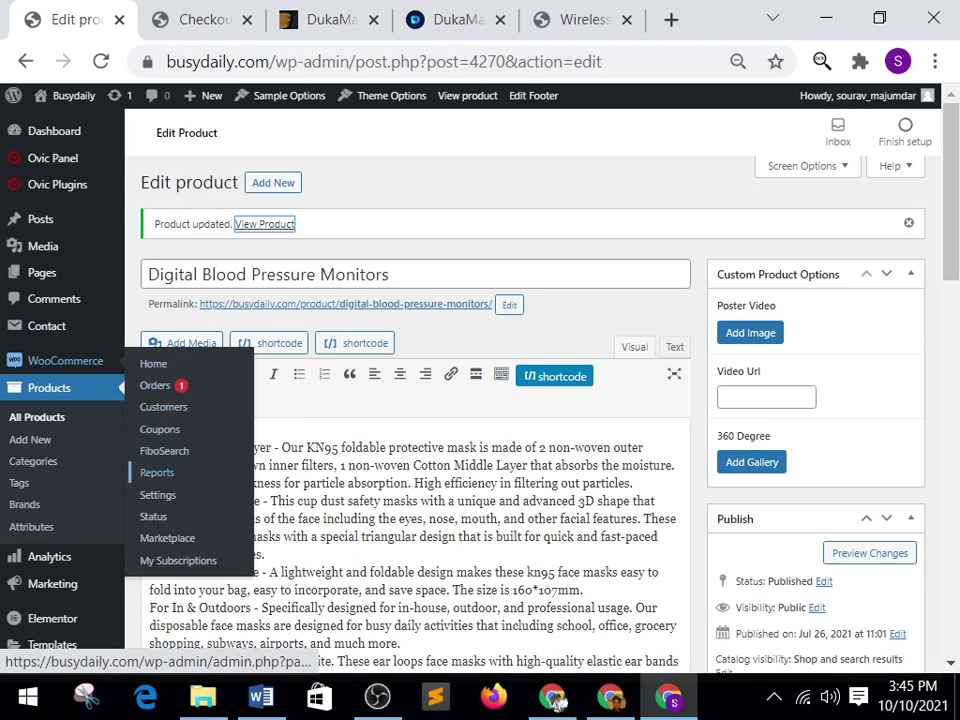
pyautogui.press('Return')
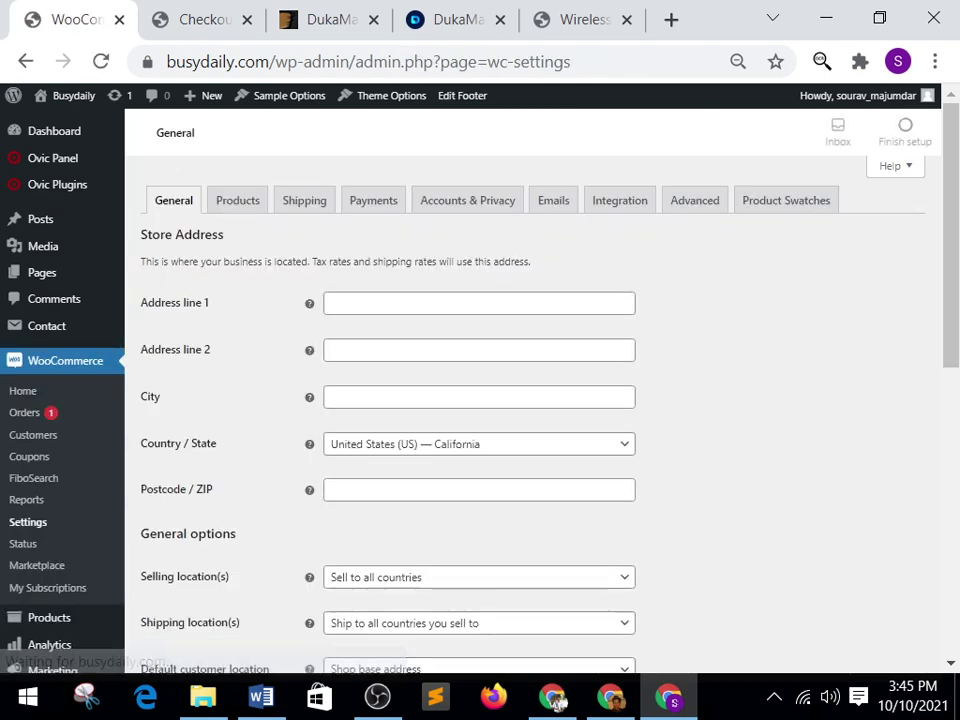
pyautogui.press('Tab')
pyautogui.press('Return')
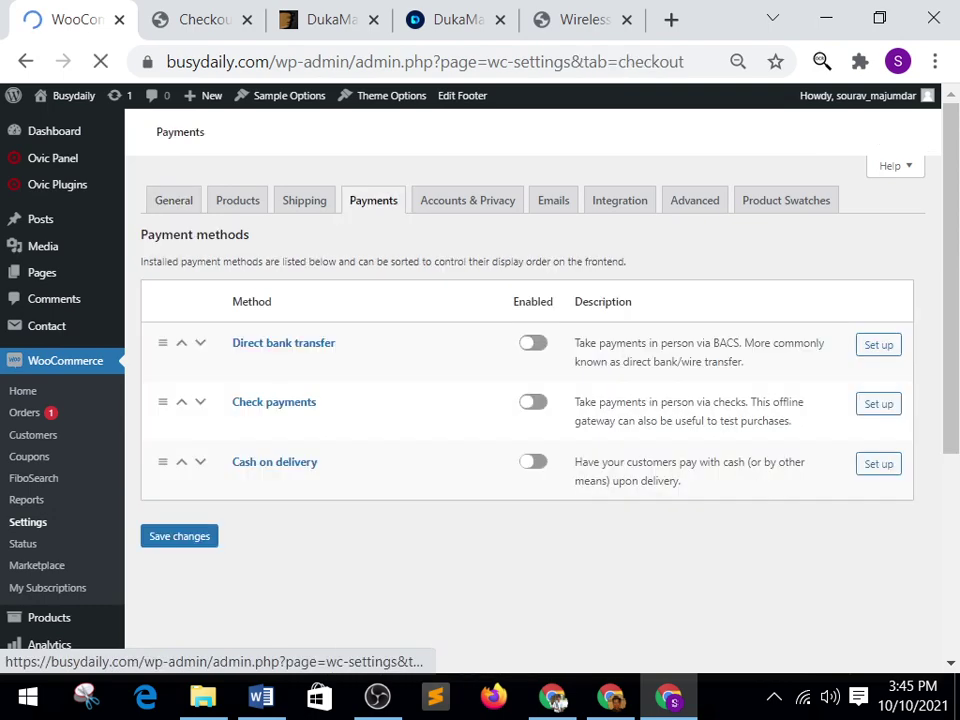
# Switch on the Cash on delivery toggle and save the changes.
pyautogui.press('Tab')
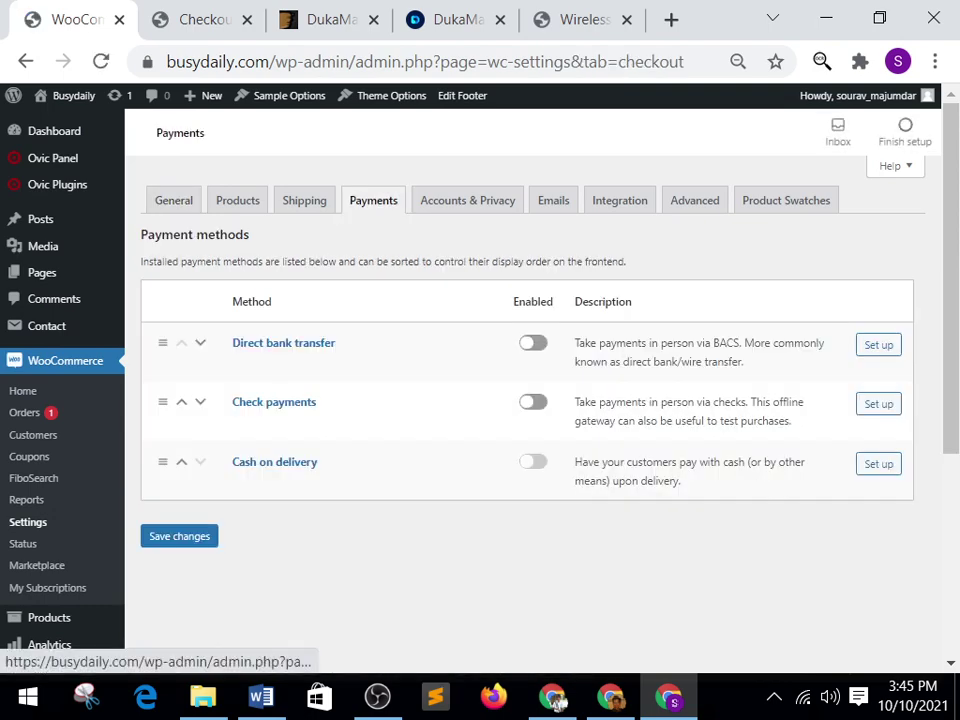
pyautogui.press('Return')
pyautogui.press('Tab')
pyautogui.press('Tab')
pyautogui.press('Return')
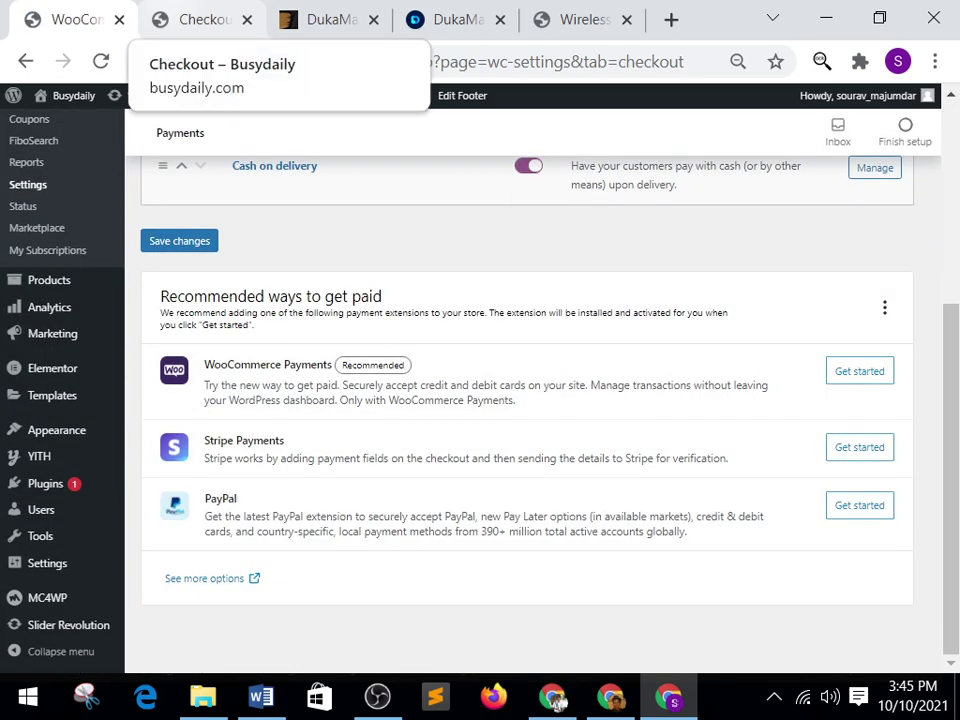
pyautogui.hotkey('ctrl', 'Tab')
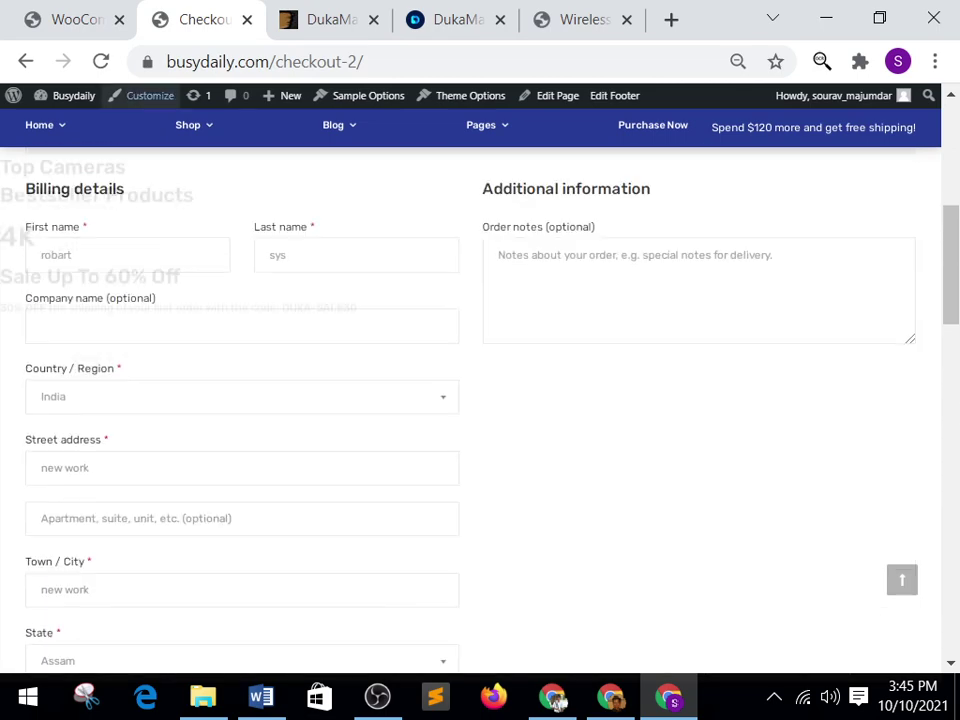
# Reload checkout and place the order with Cash on delivery selected.
pyautogui.press('F5')
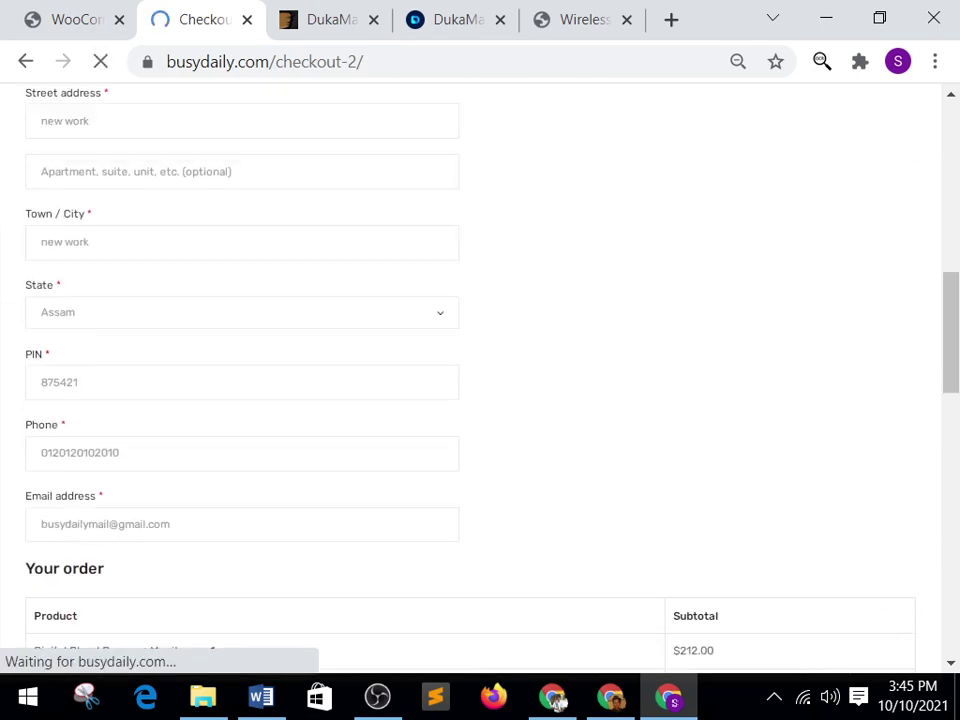
pyautogui.press('pagedown')
pyautogui.press('pagedown')
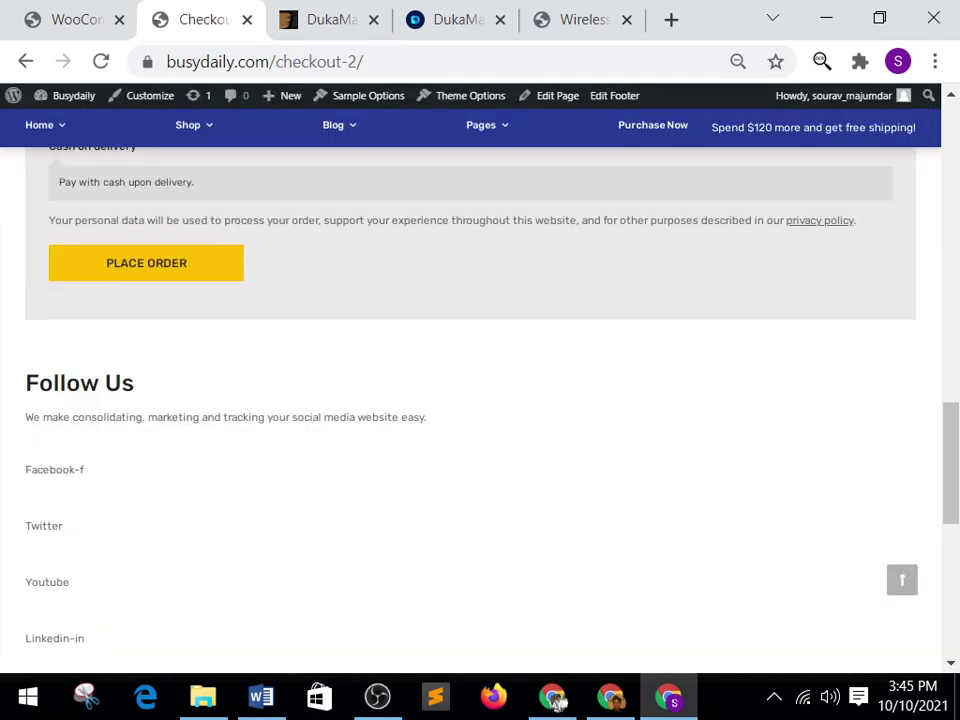
pyautogui.press('pageup')
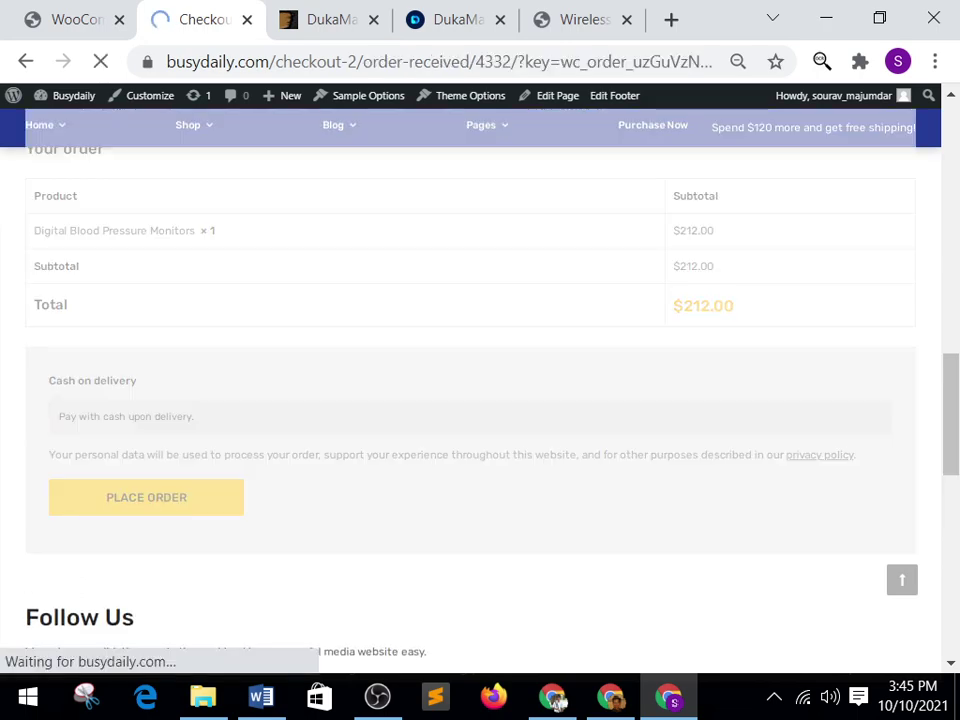
pyautogui.press('pagedown')
pyautogui.press('pagedown')
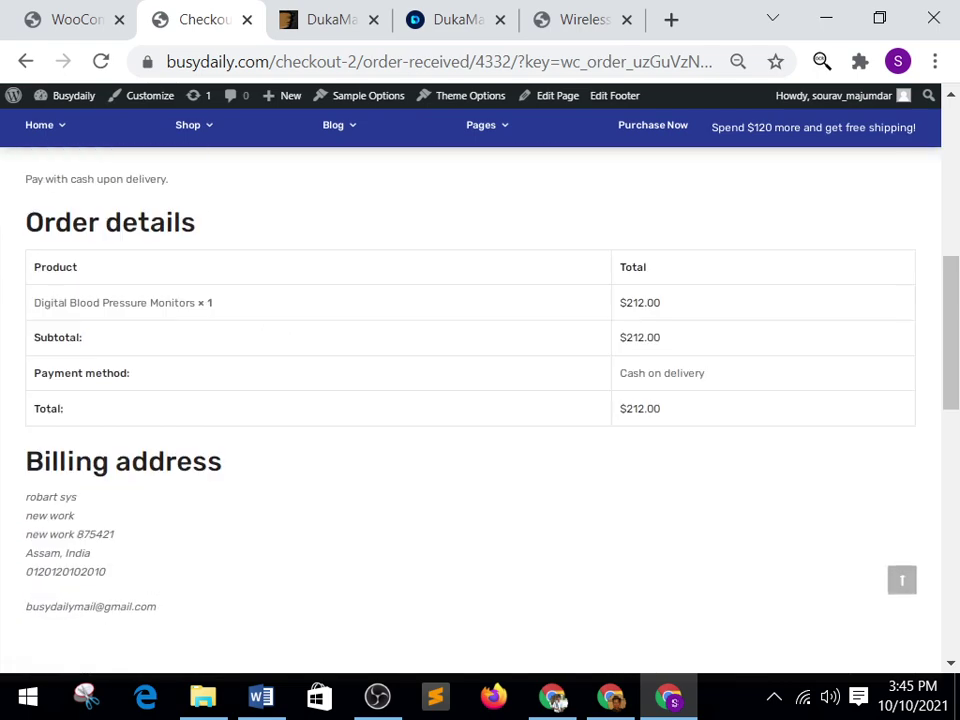
pyautogui.press('pageup')
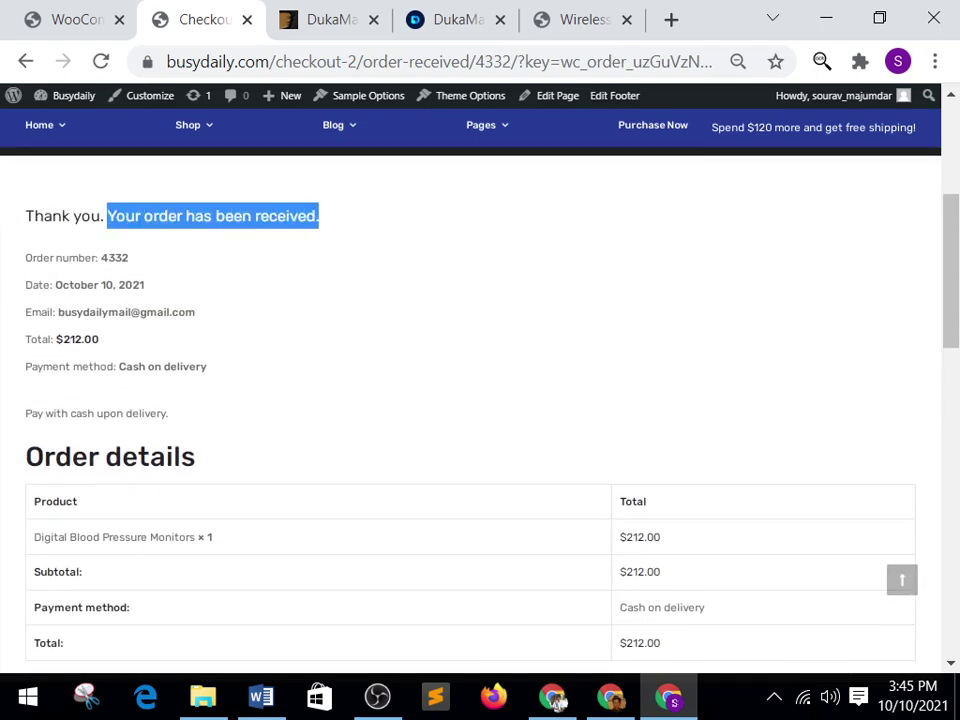
# Review the order-received page's $212.00 total, Cash on delivery method and billing address.
pyautogui.press('Down')
pyautogui.press('Down')
pyautogui.press('Down')
pyautogui.press('Down')
pyautogui.press('Down')
pyautogui.press('Down')
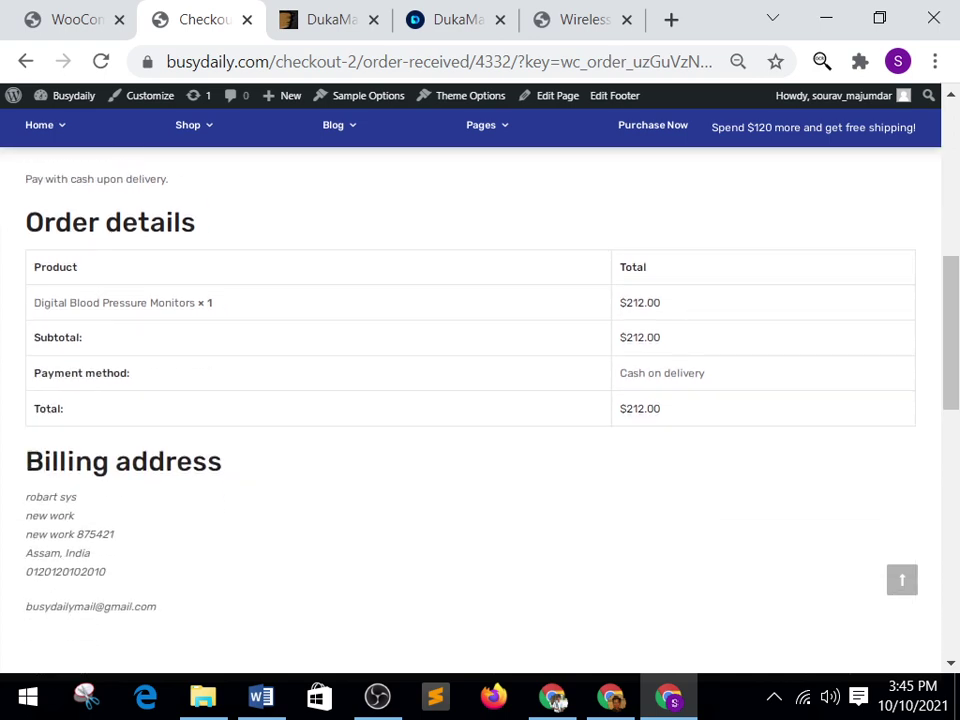
pyautogui.press('Up')
pyautogui.press('Up')
pyautogui.press('Up')
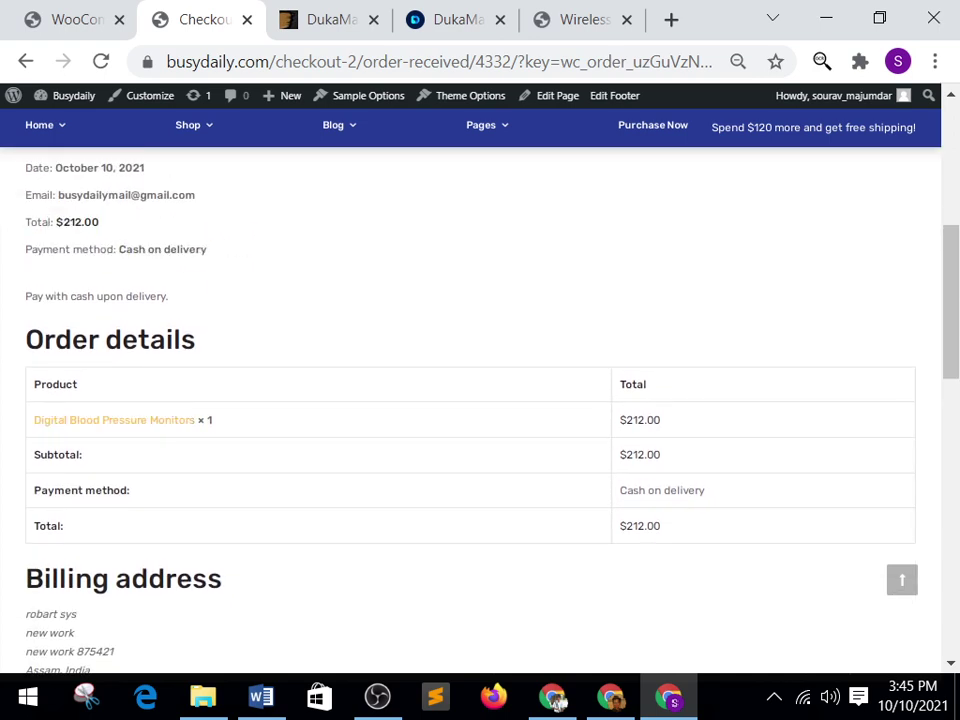
pyautogui.press('Down')
pyautogui.press('Down')
pyautogui.press('Down')
pyautogui.press('Down')
pyautogui.press('Down')
pyautogui.press('Down')
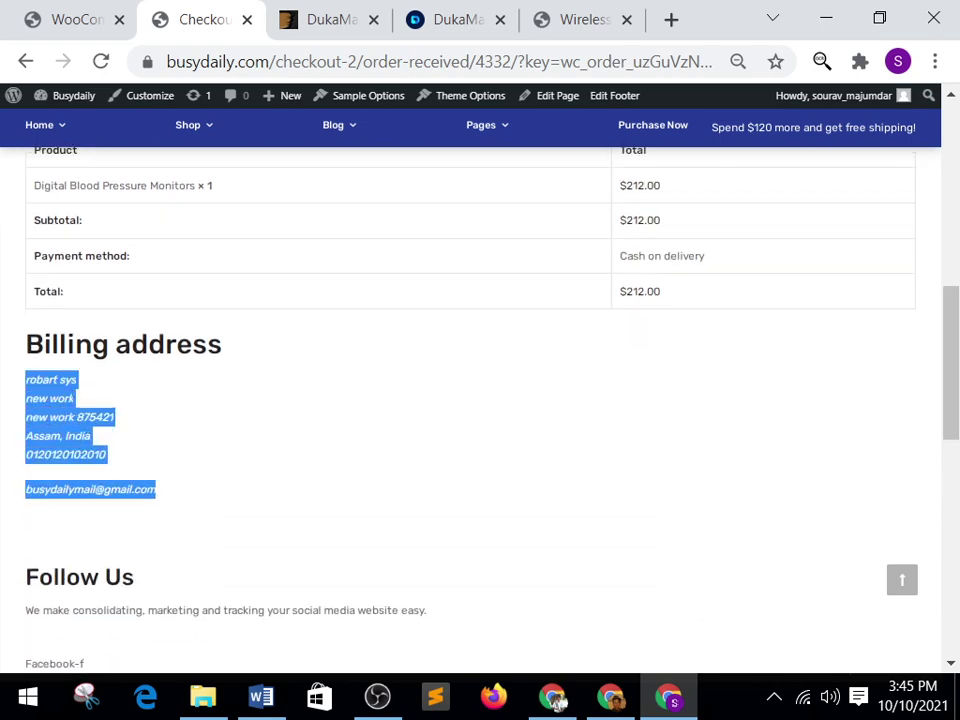
pyautogui.press('Down')
pyautogui.press('Down')
pyautogui.press('Down')
pyautogui.press('Down')
pyautogui.press('Down')
pyautogui.press('Down')
pyautogui.press('Down')
pyautogui.press('Down')
pyautogui.press('Down')
pyautogui.press('Down')
pyautogui.press('Down')
pyautogui.press('Down')
pyautogui.press('Down')
pyautogui.press('Down')
pyautogui.press('Down')
pyautogui.press('Down')
pyautogui.press('Down')
pyautogui.press('Down')
pyautogui.press('Down')
pyautogui.press('Down')
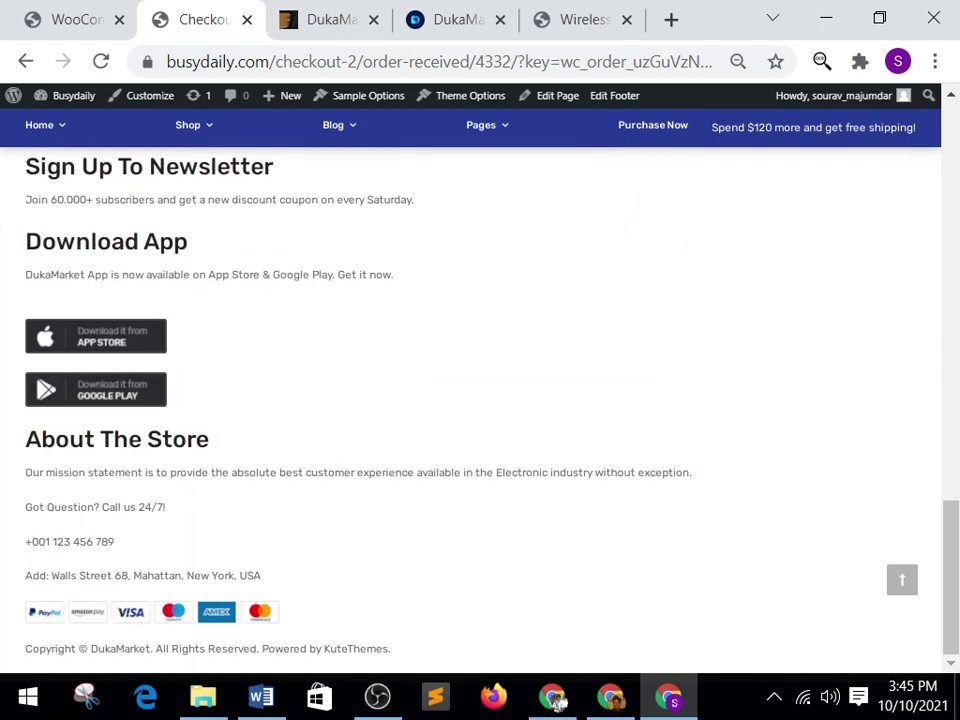
# Open the newest $212.00 order in WooCommerce Orders, scroll its details, then return to Orders.
pyautogui.hotkey('ctrl', 'shift', 'Tab')
pyautogui.press('Up')
pyautogui.press('Up')
pyautogui.press('Up')
pyautogui.press('Up')
pyautogui.press('Up')
pyautogui.press('Up')
pyautogui.press('Up')
pyautogui.press('Up')
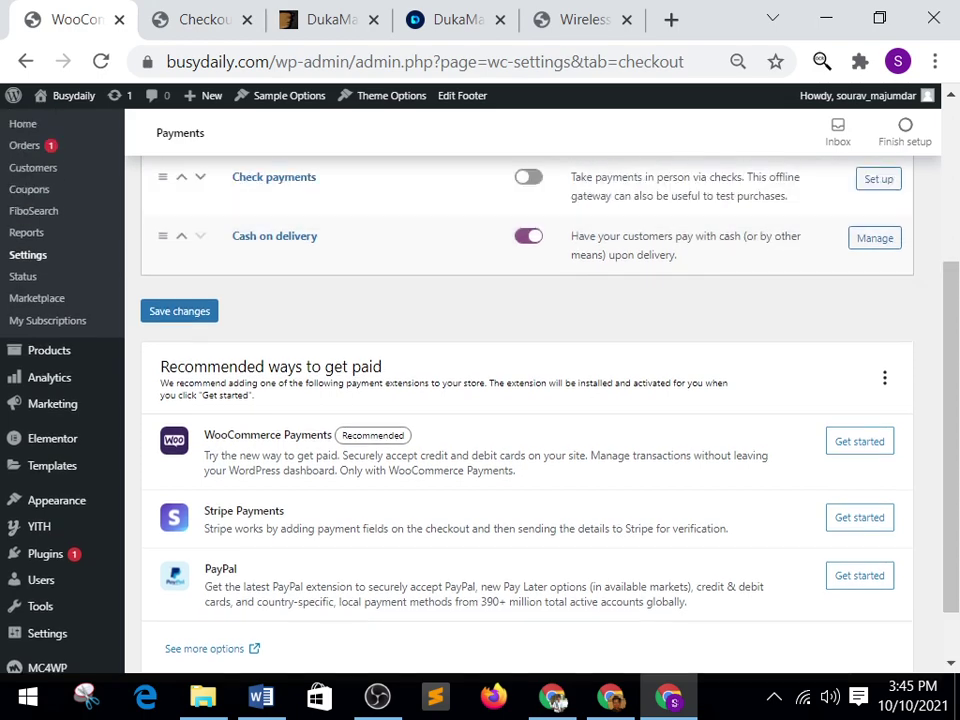
pyautogui.press('F5')
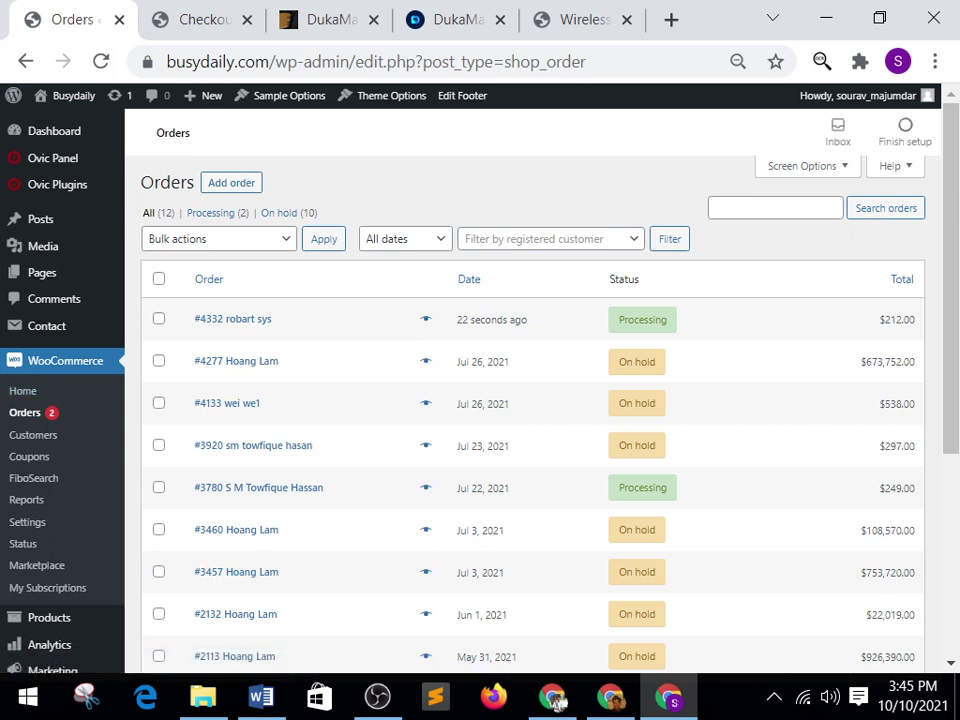
pyautogui.press('Return')
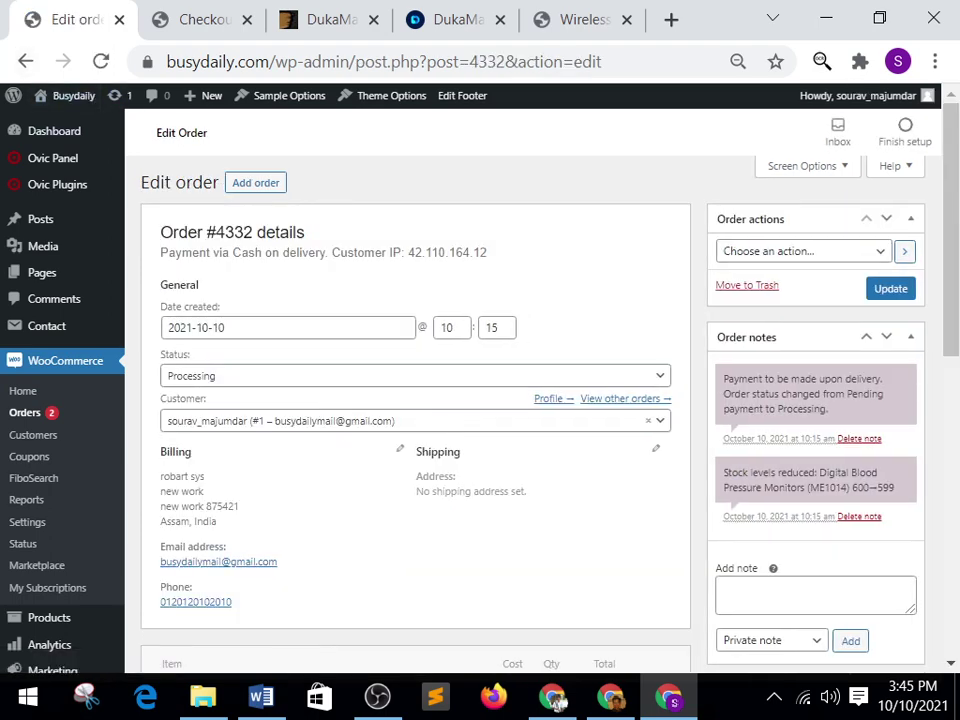
pyautogui.scroll(-3, 415, 400)
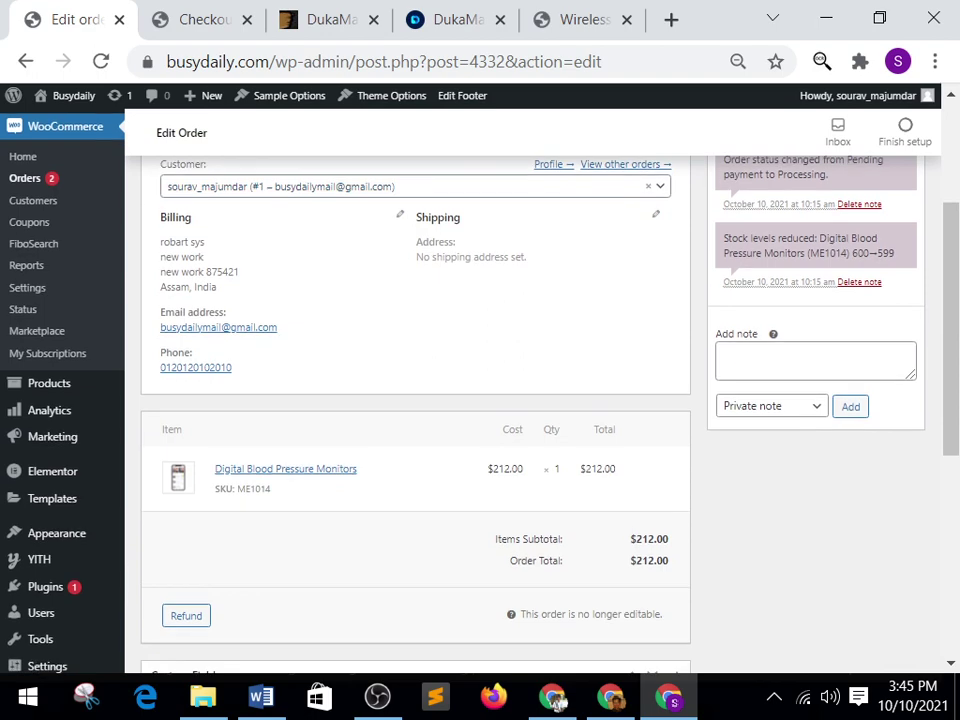
pyautogui.scroll(-5, 415, 400)
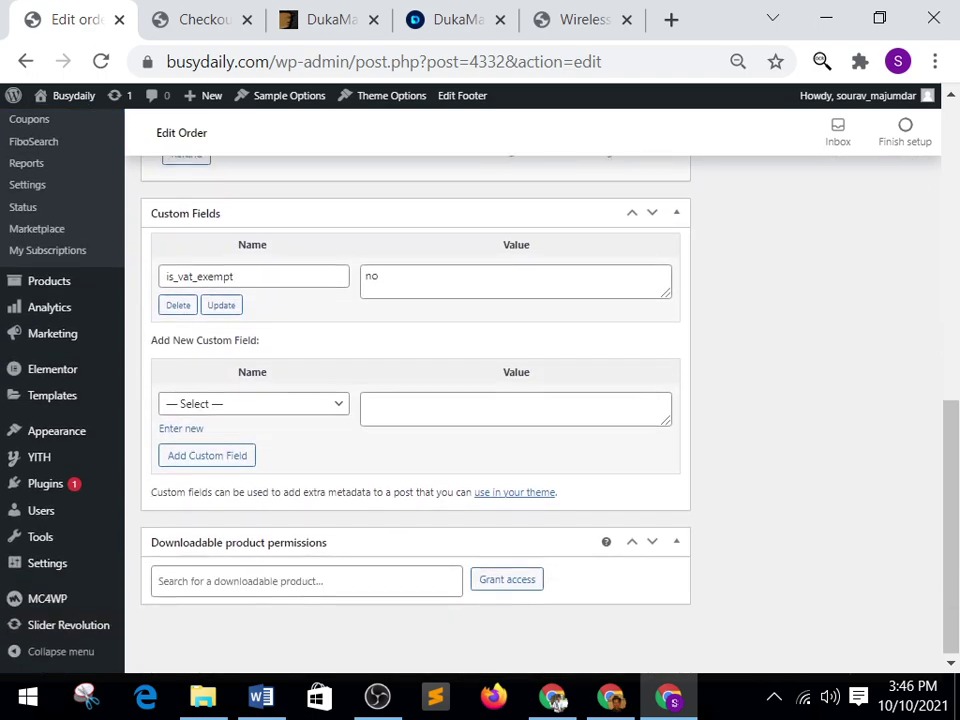
pyautogui.scroll(4, 415, 400)
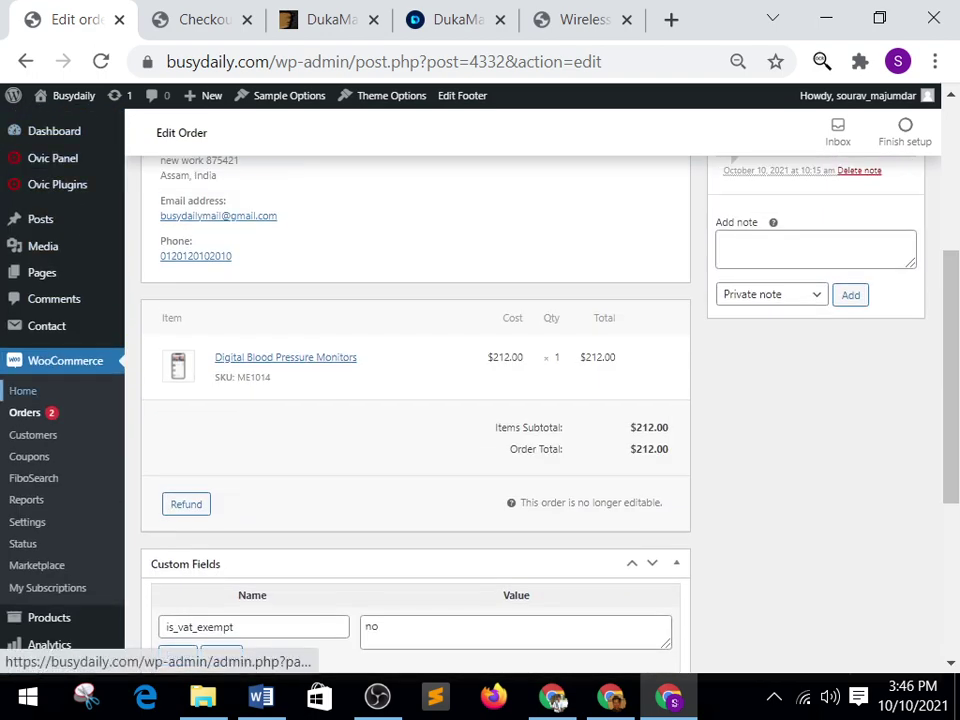
pyautogui.click(23, 391)
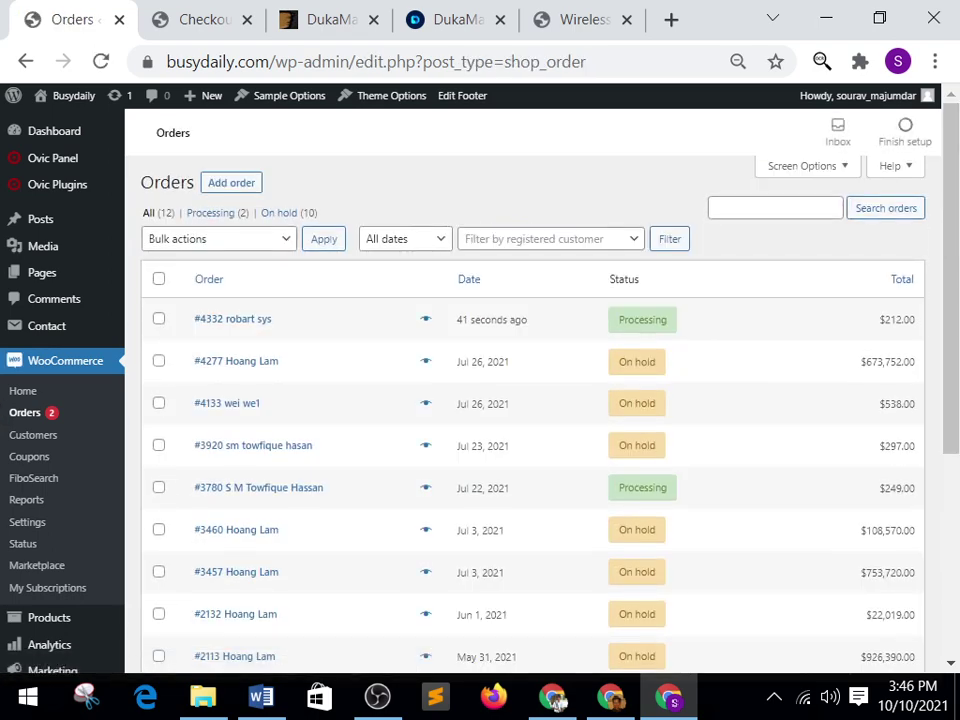
# Preview order #4332 from the Orders list and set it to Completed.
pyautogui.click(425, 319)
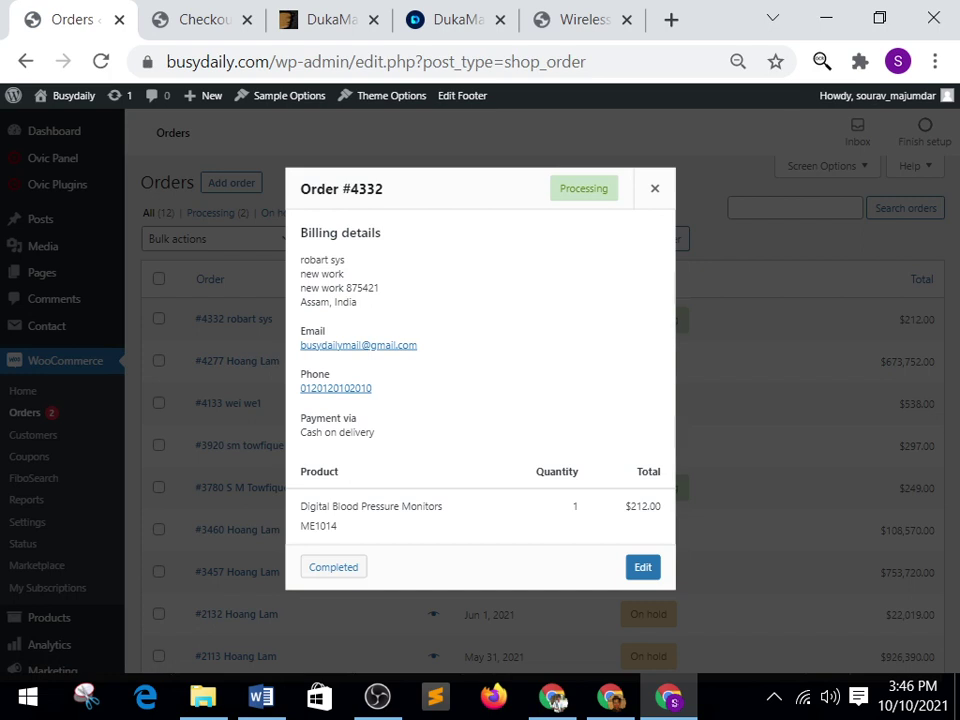
pyautogui.press('Return')
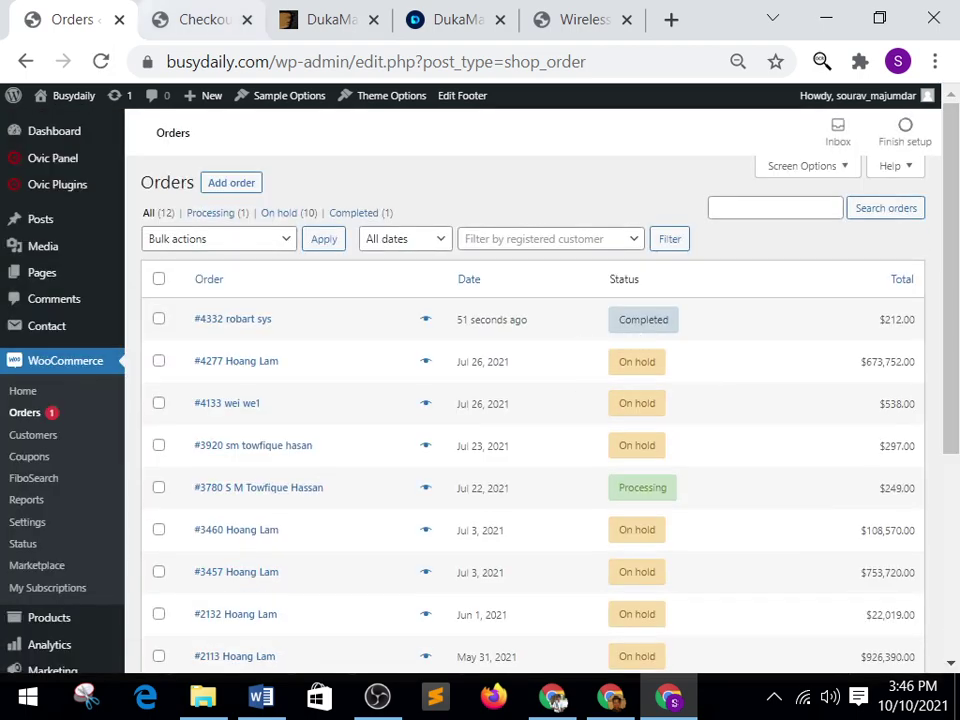
pyautogui.hotkey('ctrl', 'Tab')
# Return to the busydaily.com DukaMarket home page via the header Home link, then leave the browser.
pyautogui.press('Home')
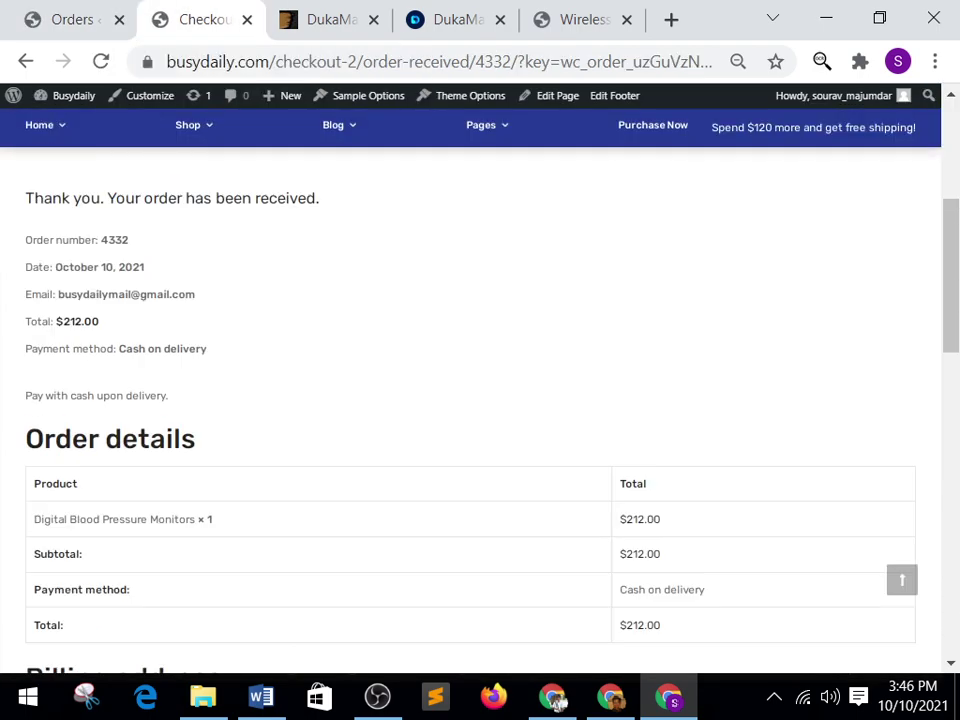
pyautogui.press('Tab')
pyautogui.press('Tab')
pyautogui.press('Tab')
pyautogui.press('Tab')
pyautogui.press('Tab')
pyautogui.press('Tab')
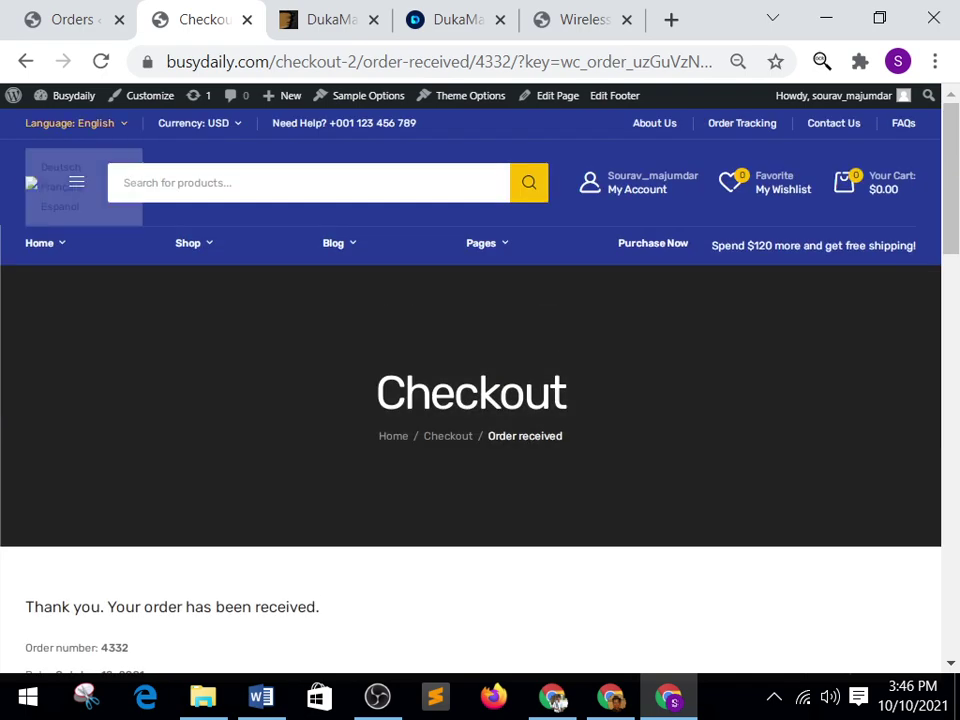
pyautogui.press('Tab')
pyautogui.press('Tab')
pyautogui.press('Tab')
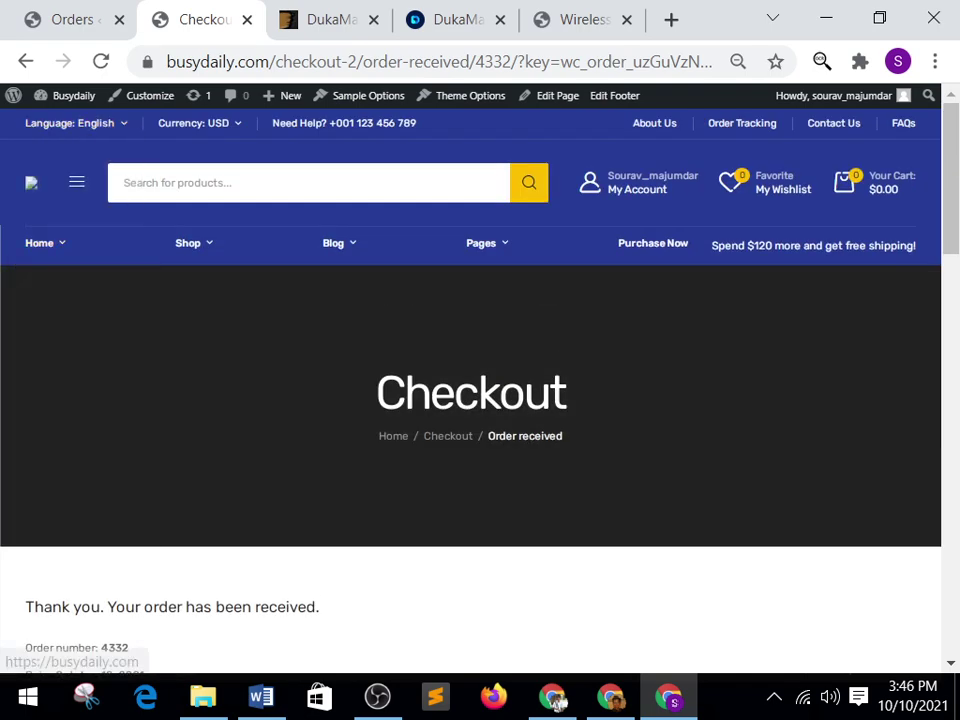
pyautogui.press('Return')
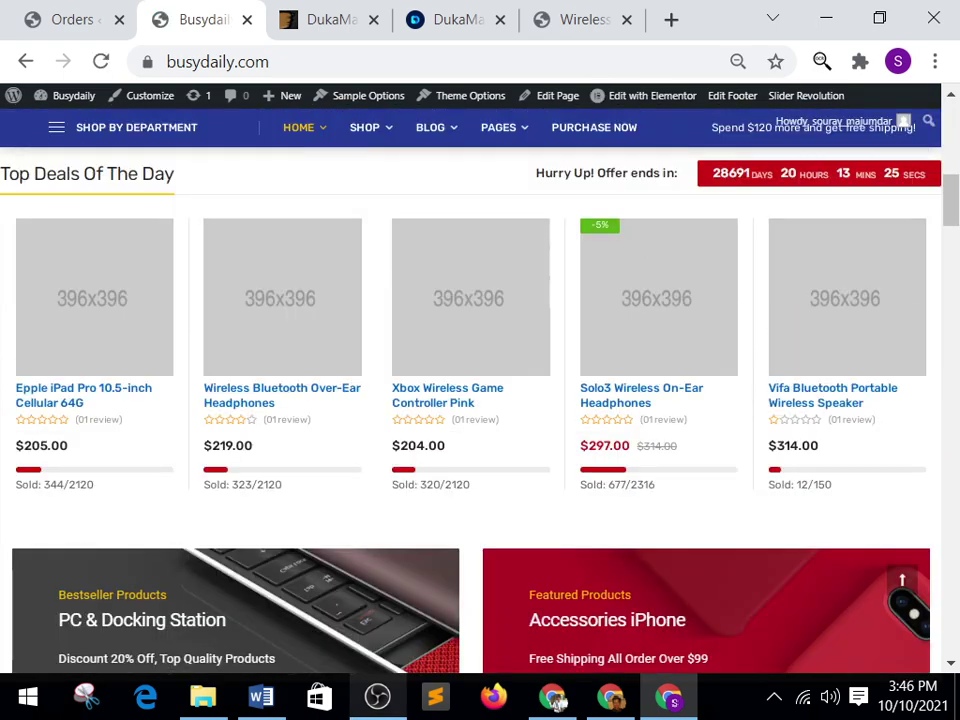
pyautogui.click(554, 698)
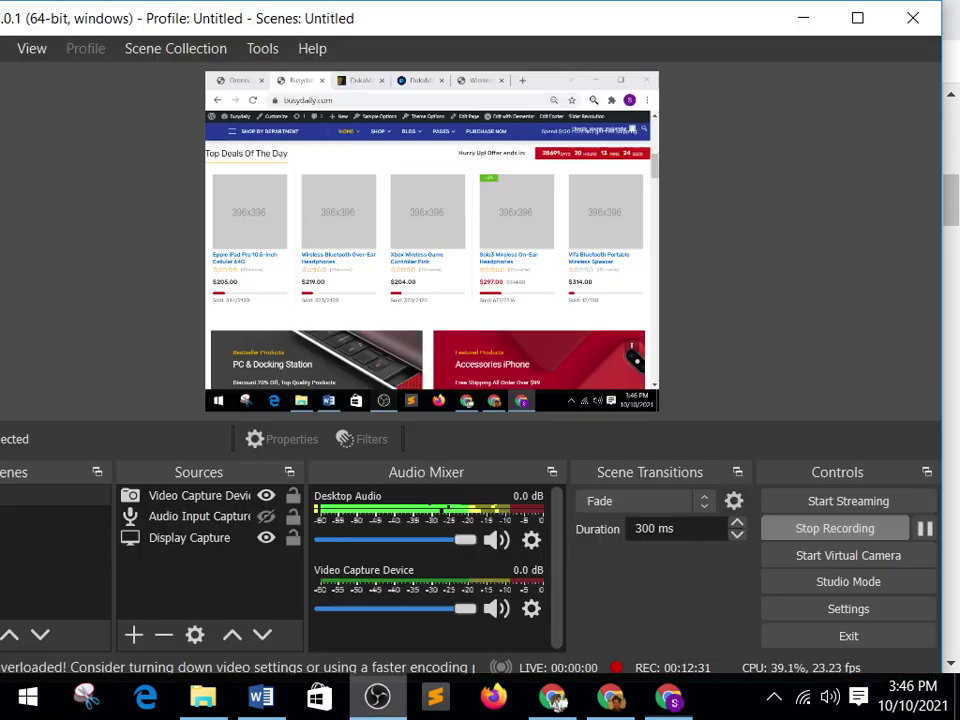